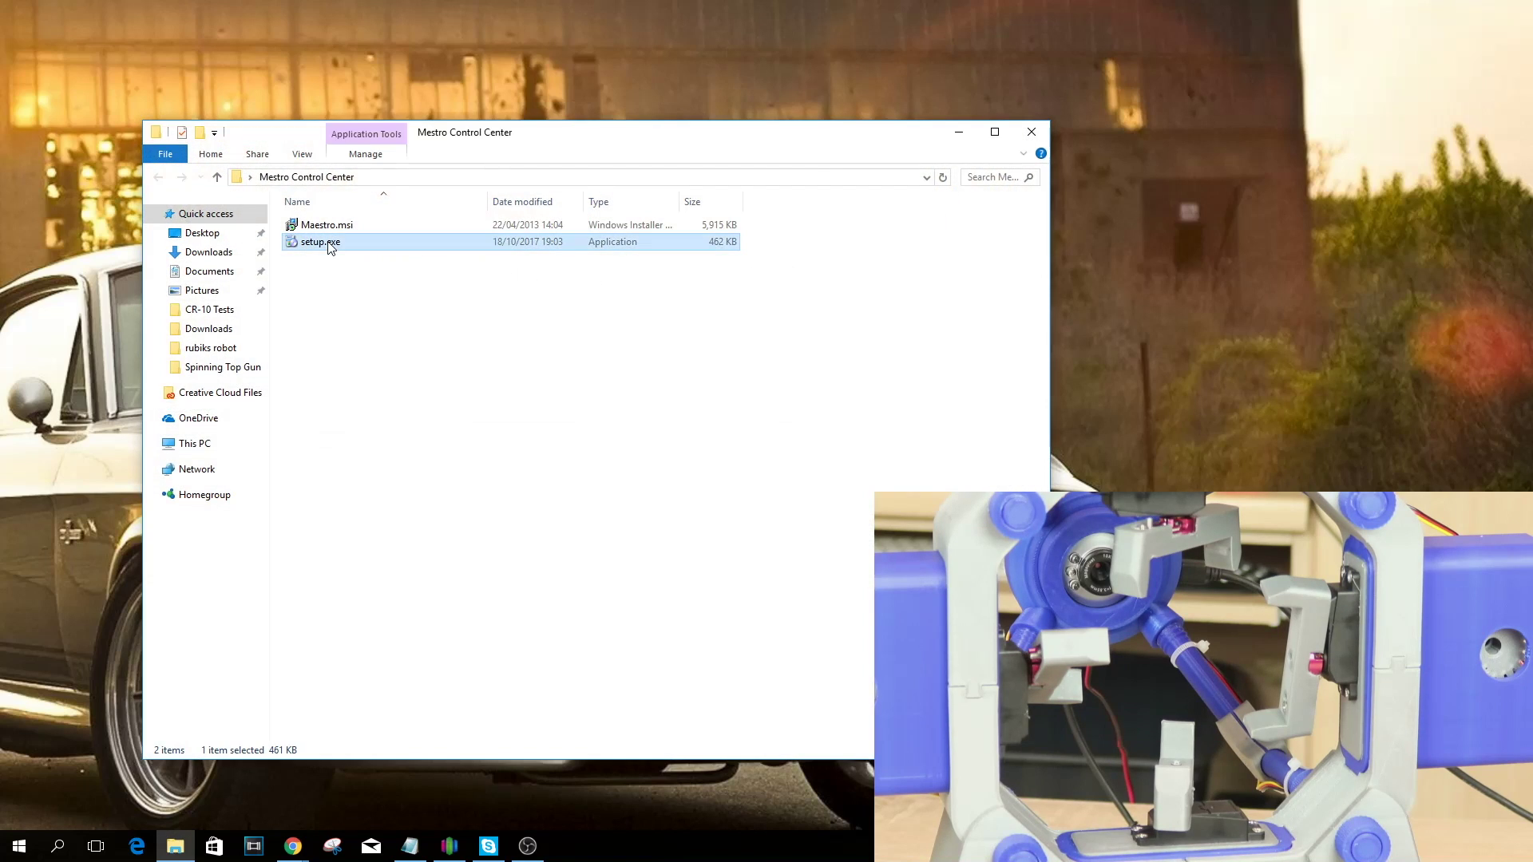
Launch Maestro Control Center, keep the Maestro connected, and verify USB Dual Port serial mode
double_click(330, 248)
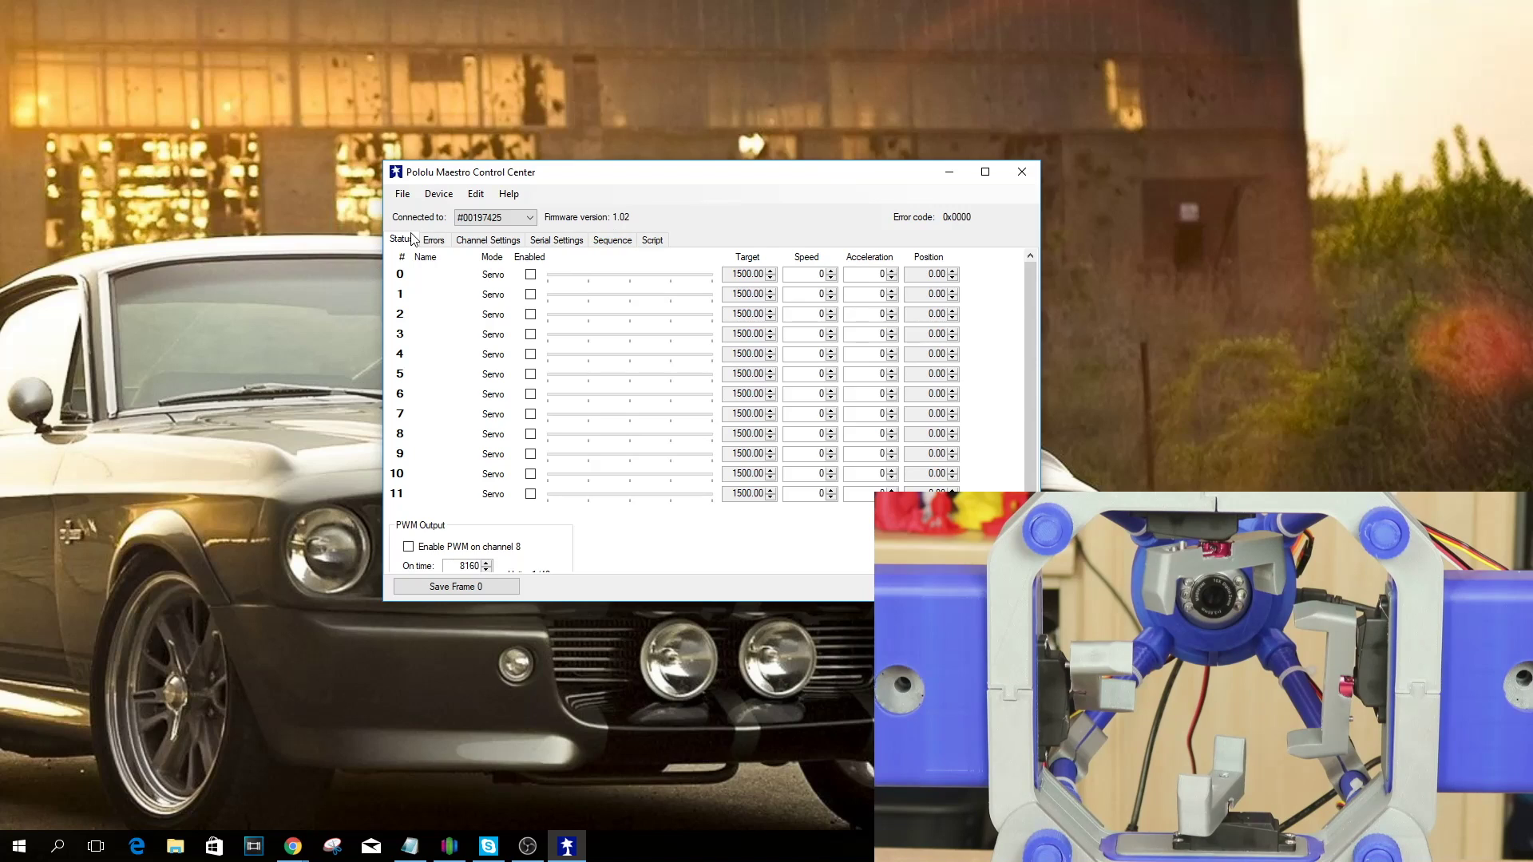
click(524, 222)
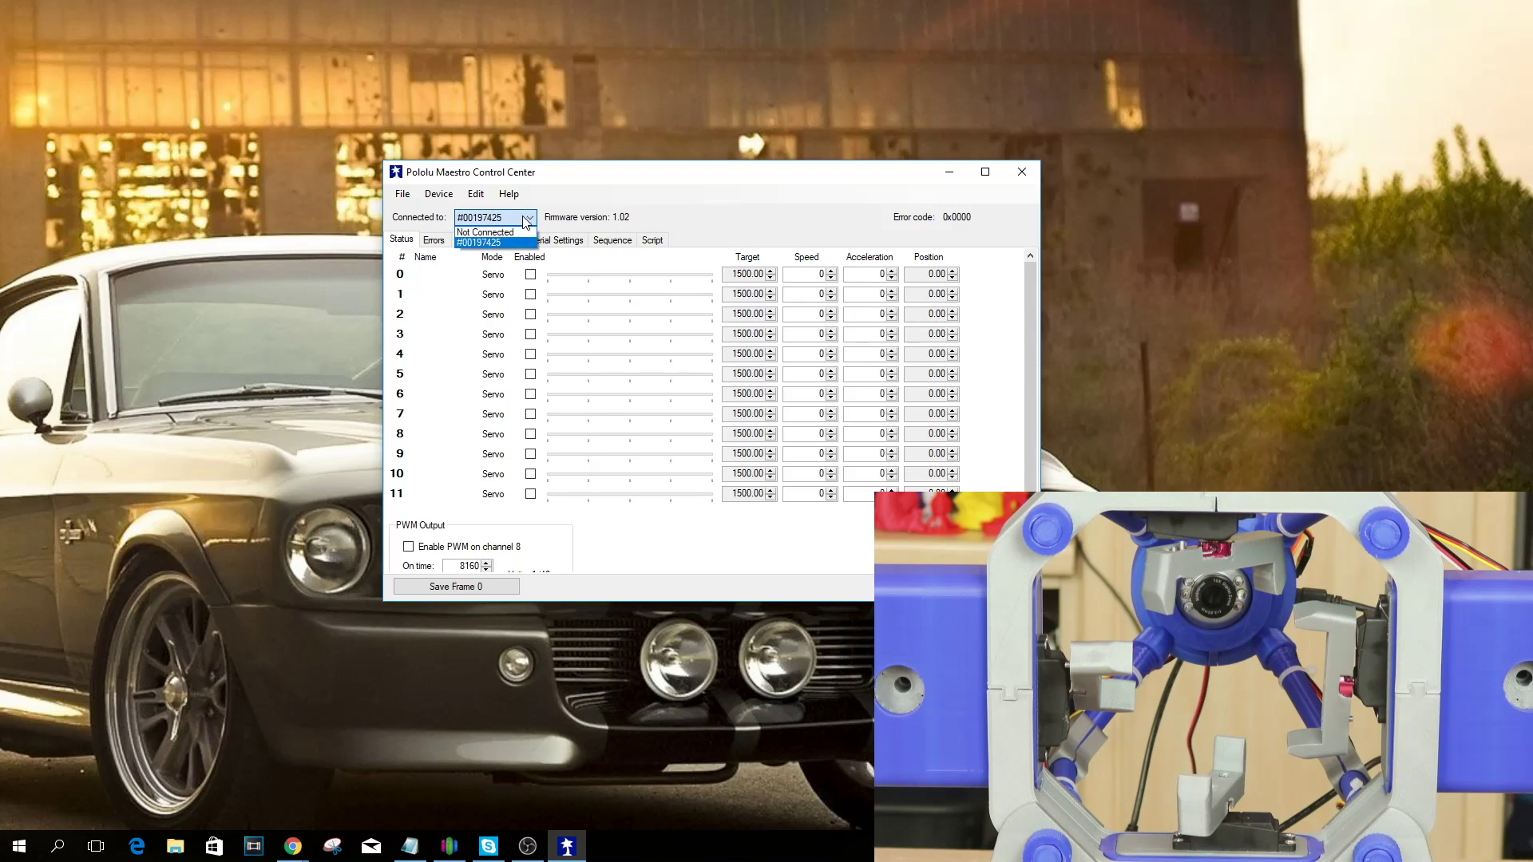
click(508, 243)
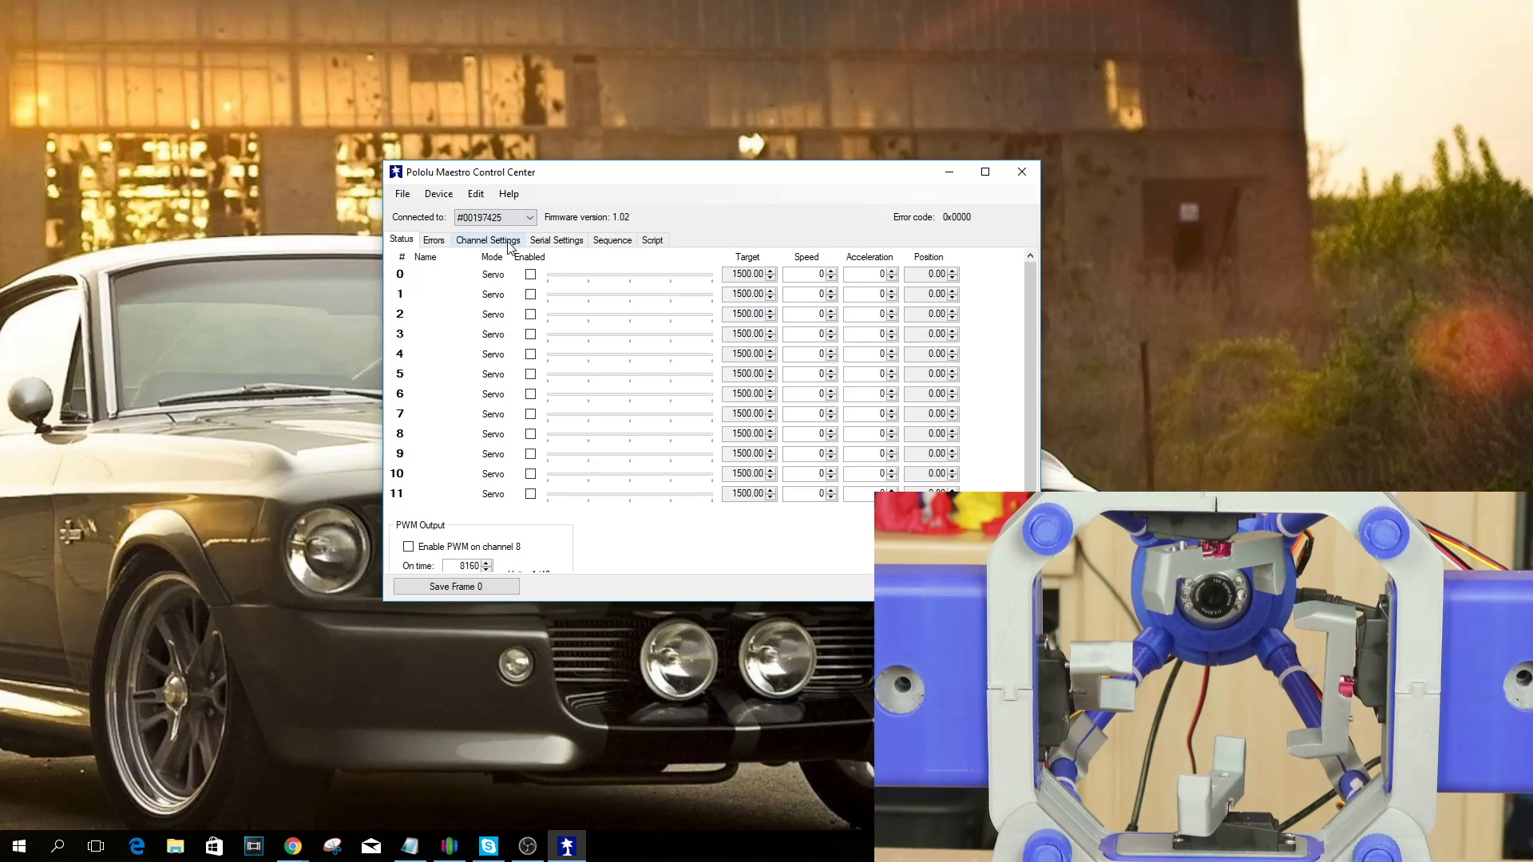
click(558, 241)
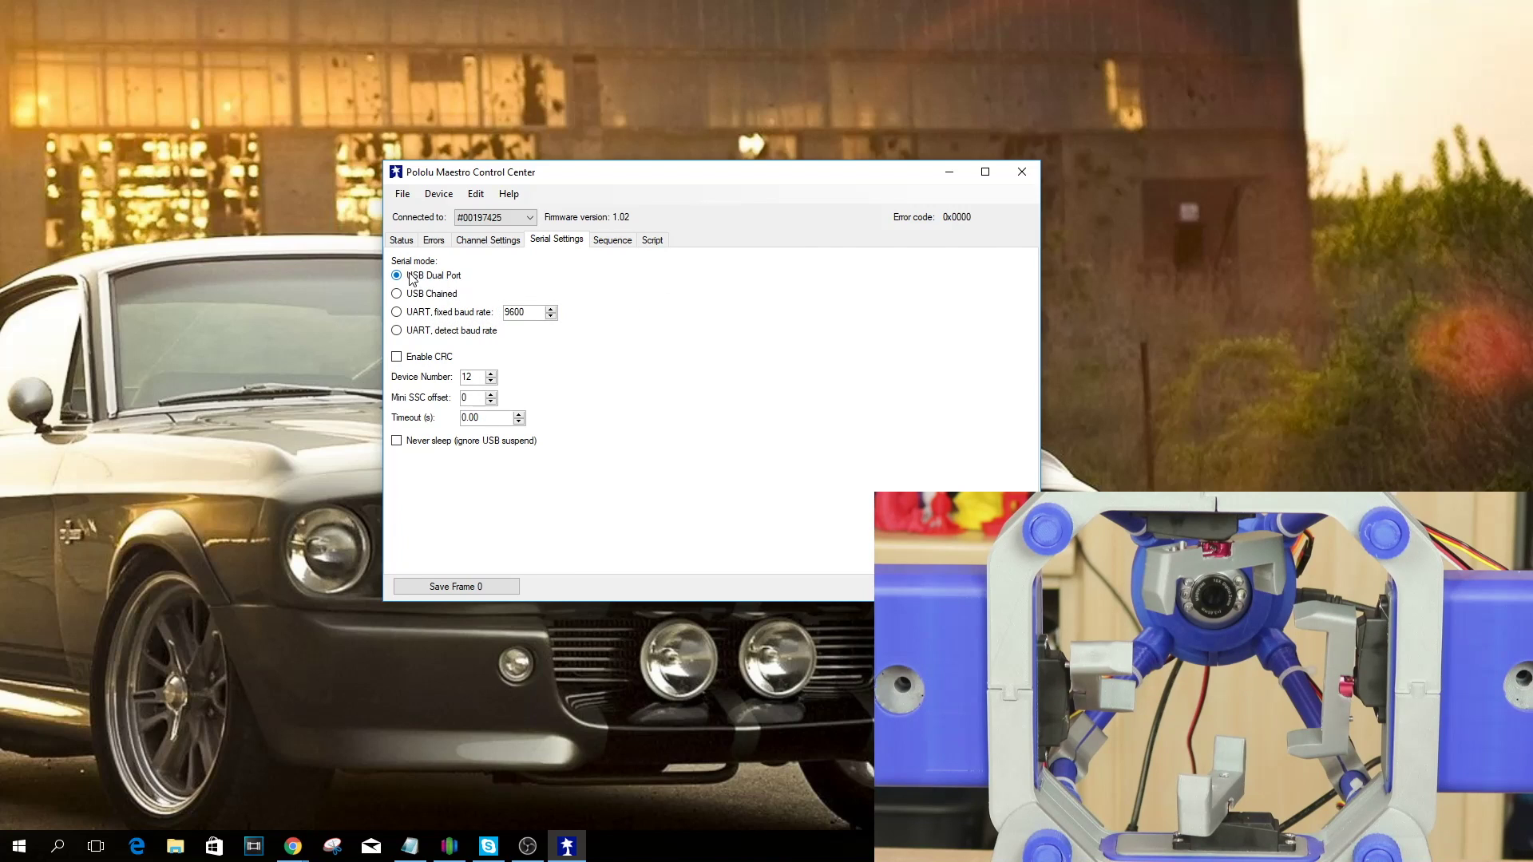
key(ctrl+Tab)
key(ctrl+Tab)
key(ctrl+Tab)
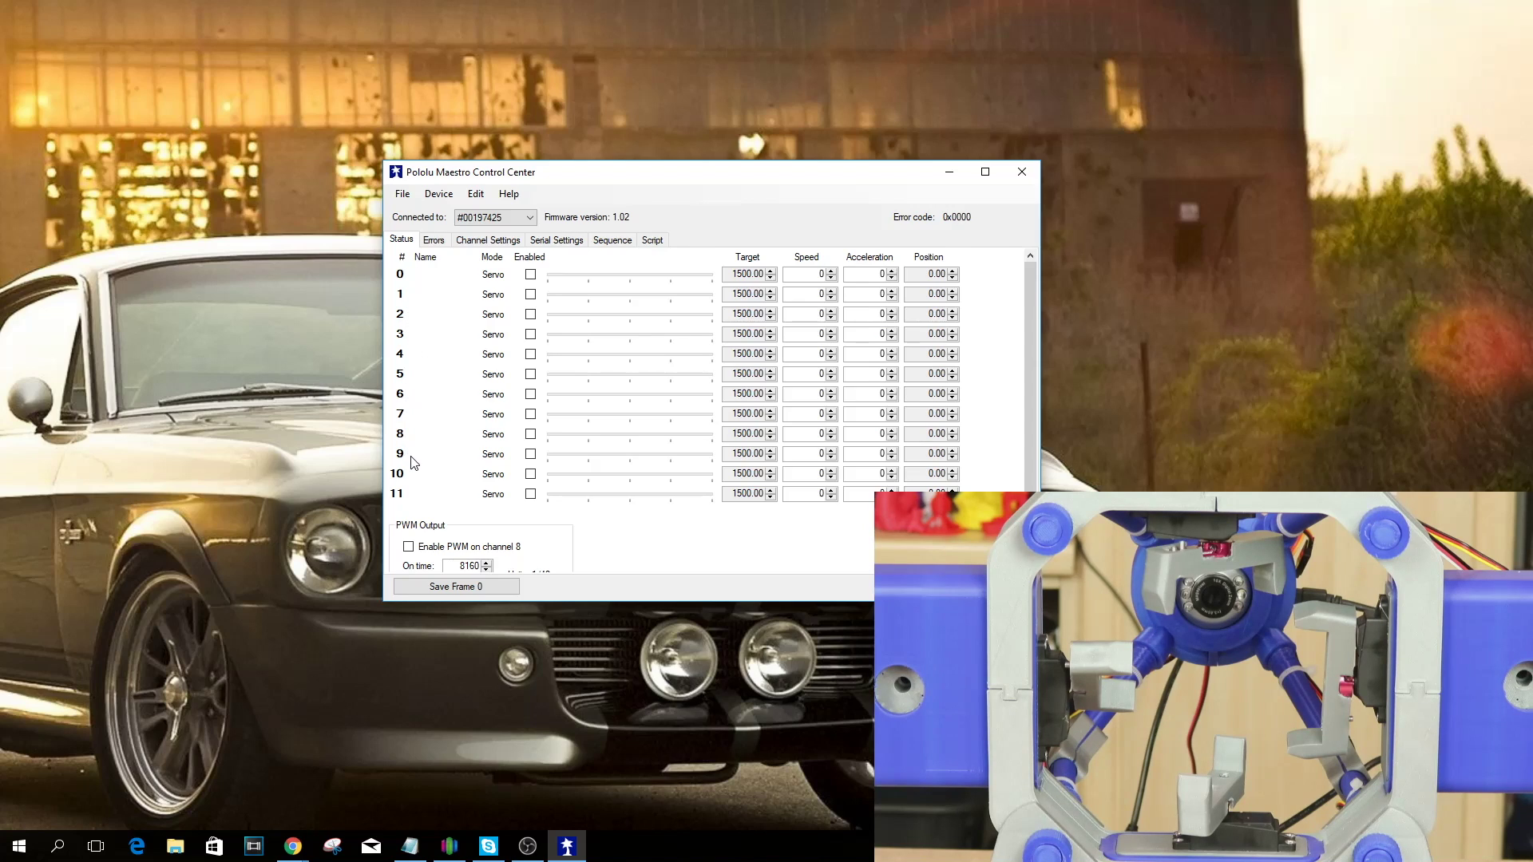
Enable servo channels 0–3 and 6–9 and drag channel 0's slider to a new position
click(531, 276)
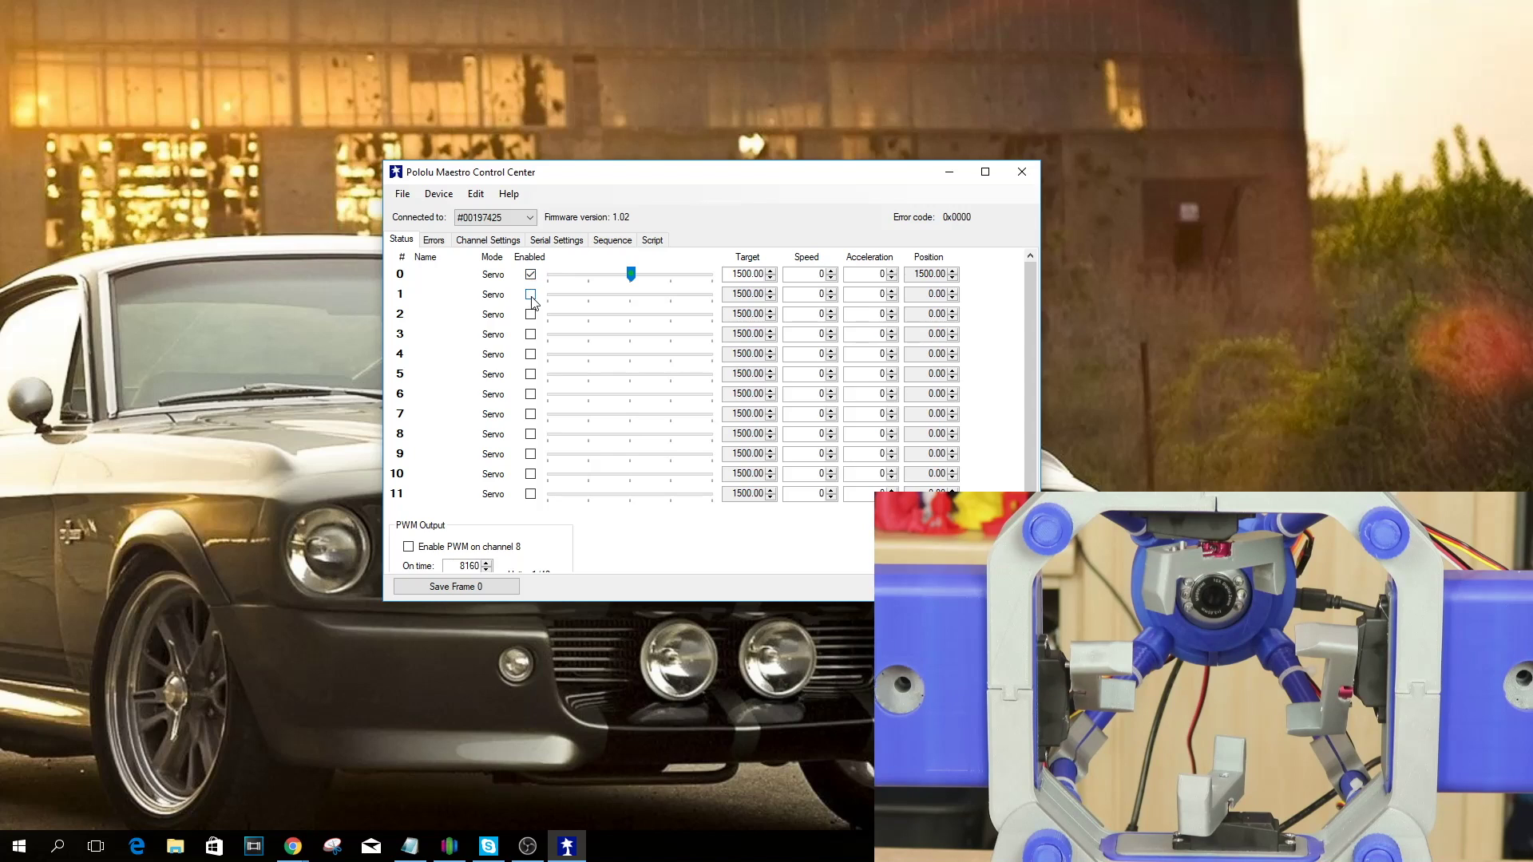
click(531, 295)
click(531, 315)
click(531, 334)
click(531, 395)
click(531, 414)
click(531, 434)
click(531, 454)
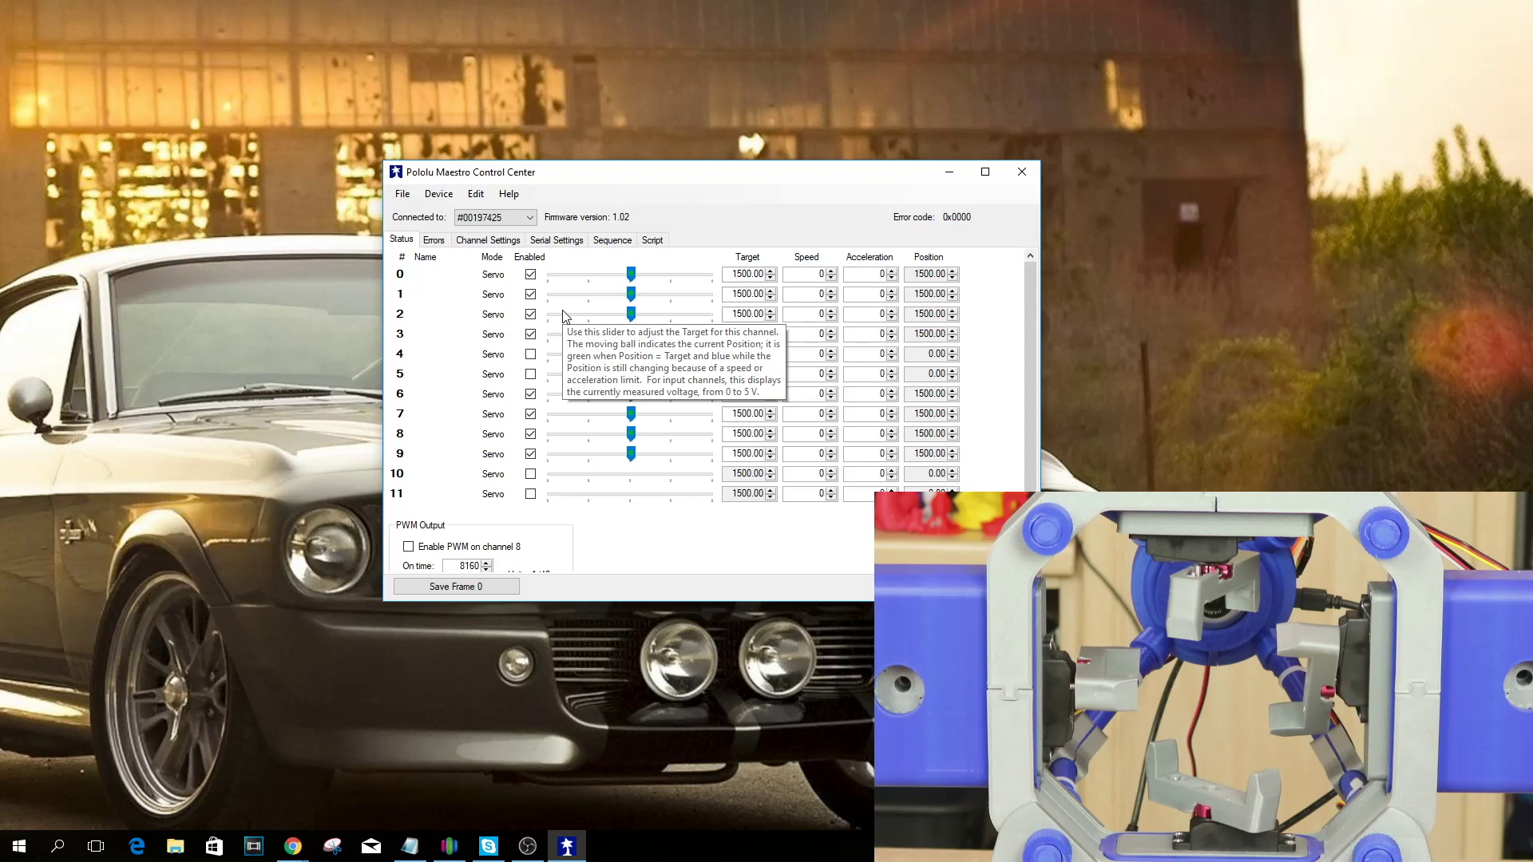
drag(631, 276, 662, 281)
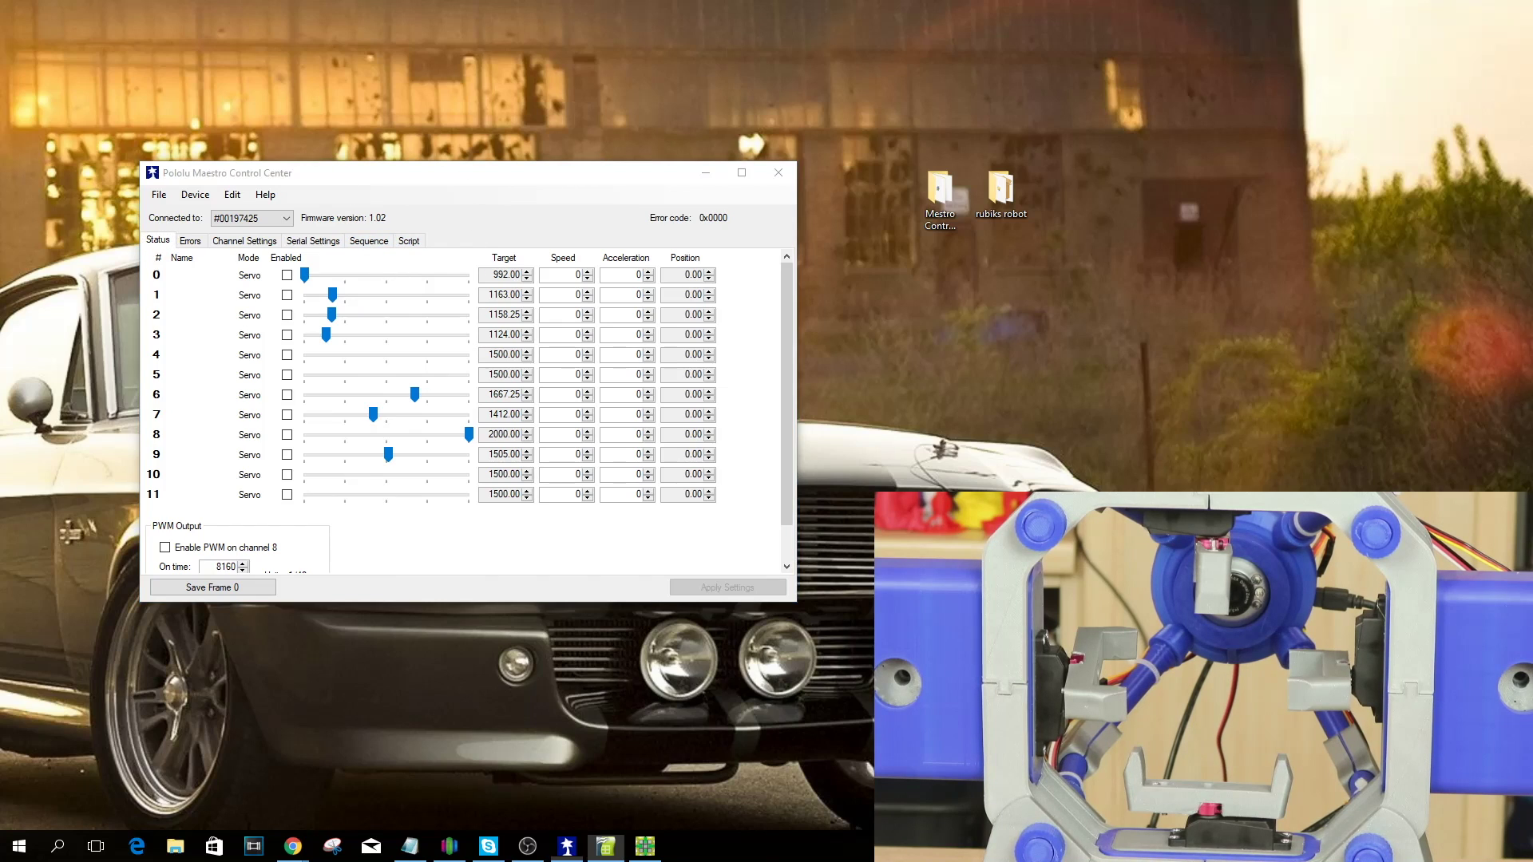
Place the Calc servo table on the right and select the Far column C1:C10
key(alt+Tab)
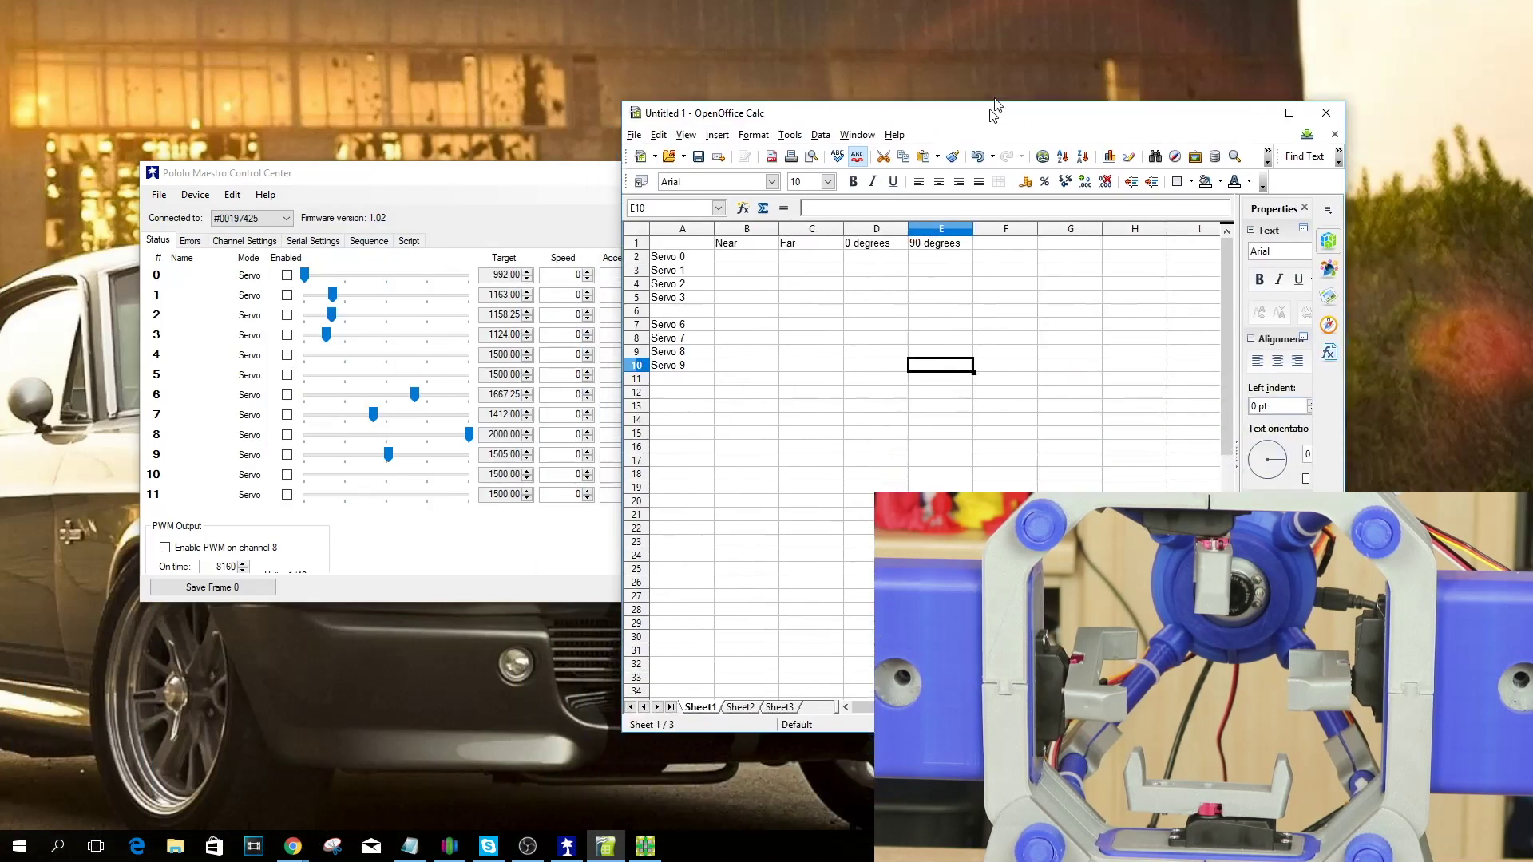
drag(960, 120, 1166, 169)
drag(879, 310, 886, 418)
drag(945, 300, 1138, 298)
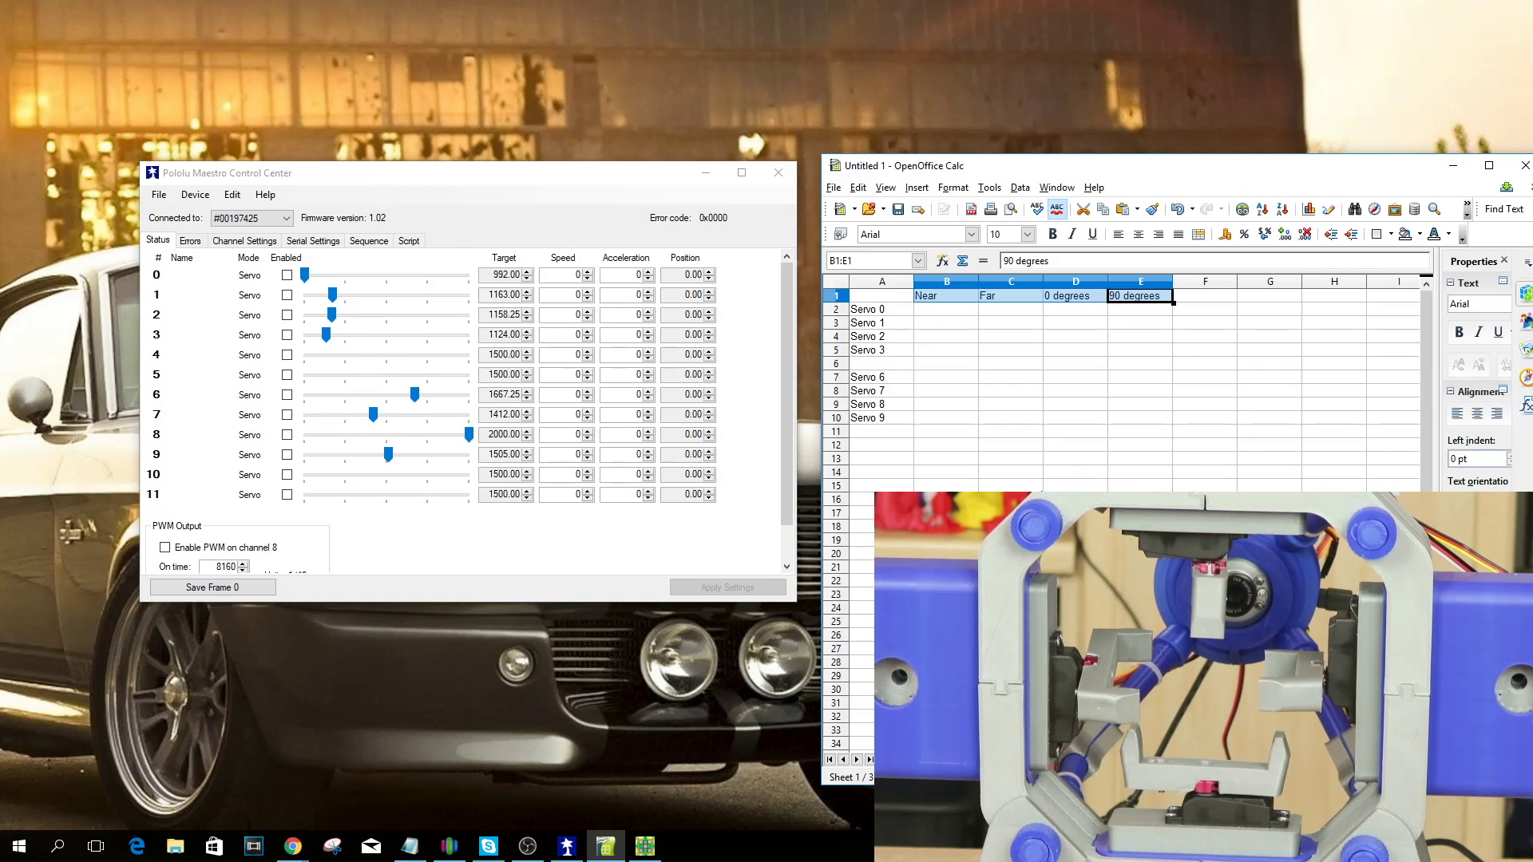
drag(1010, 297, 1008, 426)
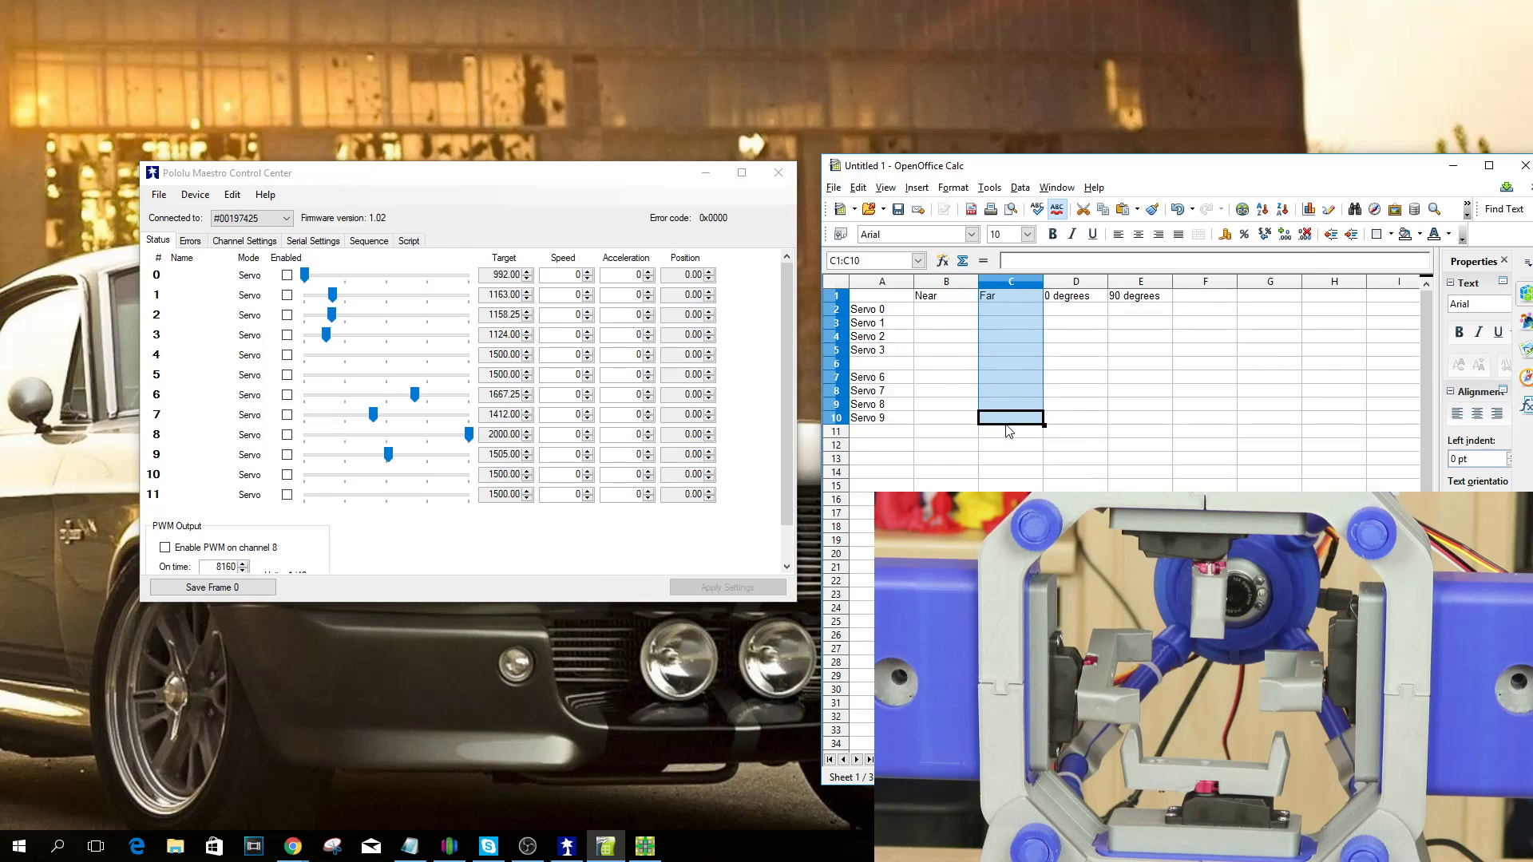
Enable servos 1, 3, 7 and 9 and move them to their far positions
click(287, 295)
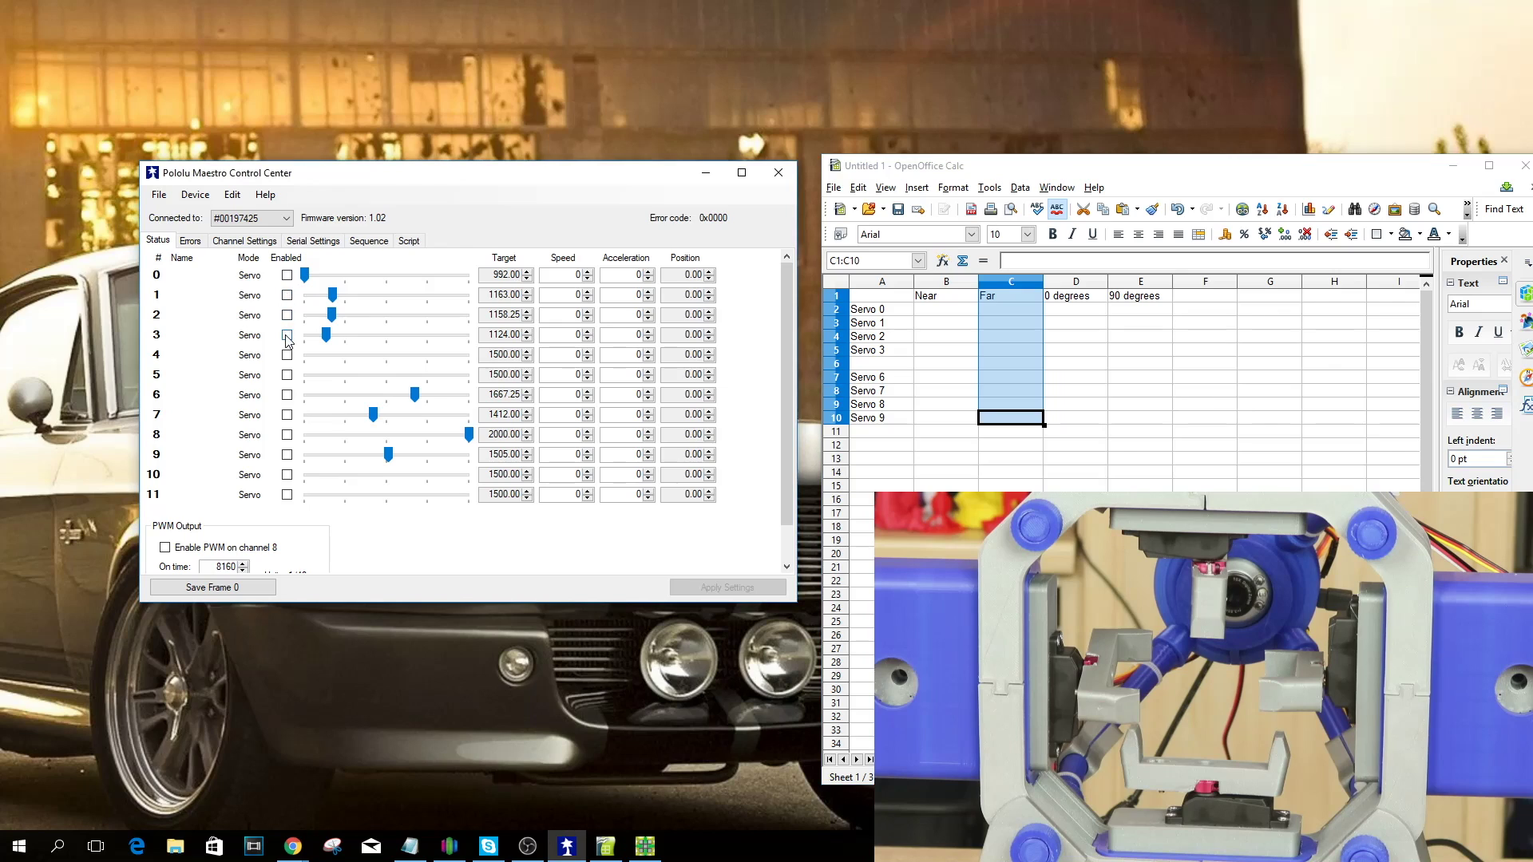
click(288, 335)
click(287, 415)
click(287, 455)
drag(388, 455, 375, 417)
mouse_move(326, 334)
mouse_down()
mouse_move(342, 338)
mouse_move(328, 336)
mouse_up()
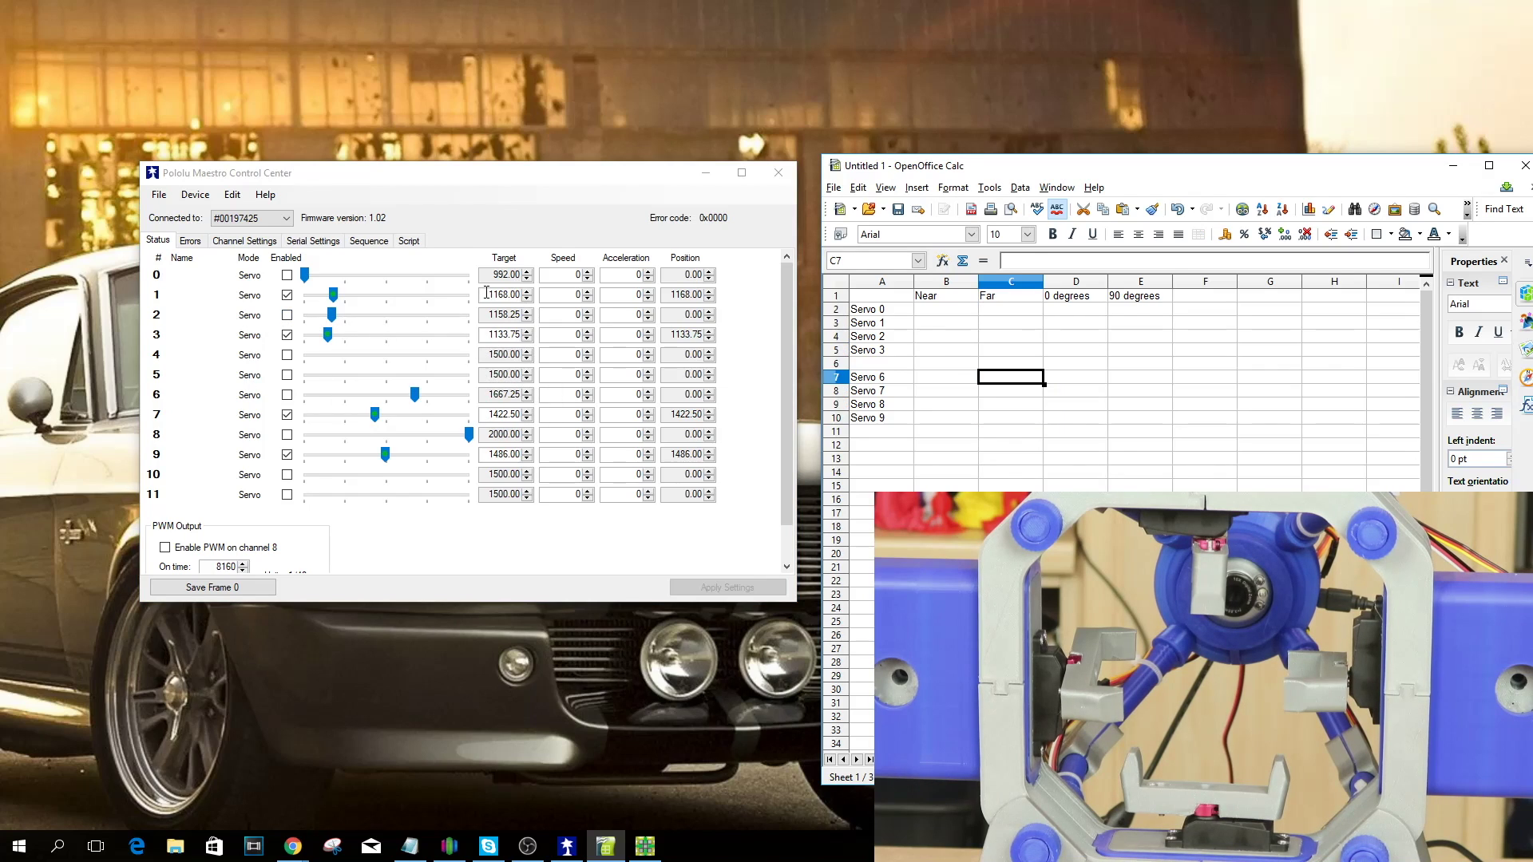
Paste servo 1's target 1168 into C3 and servo 3's 1133.75 into C5
drag(486, 293, 526, 293)
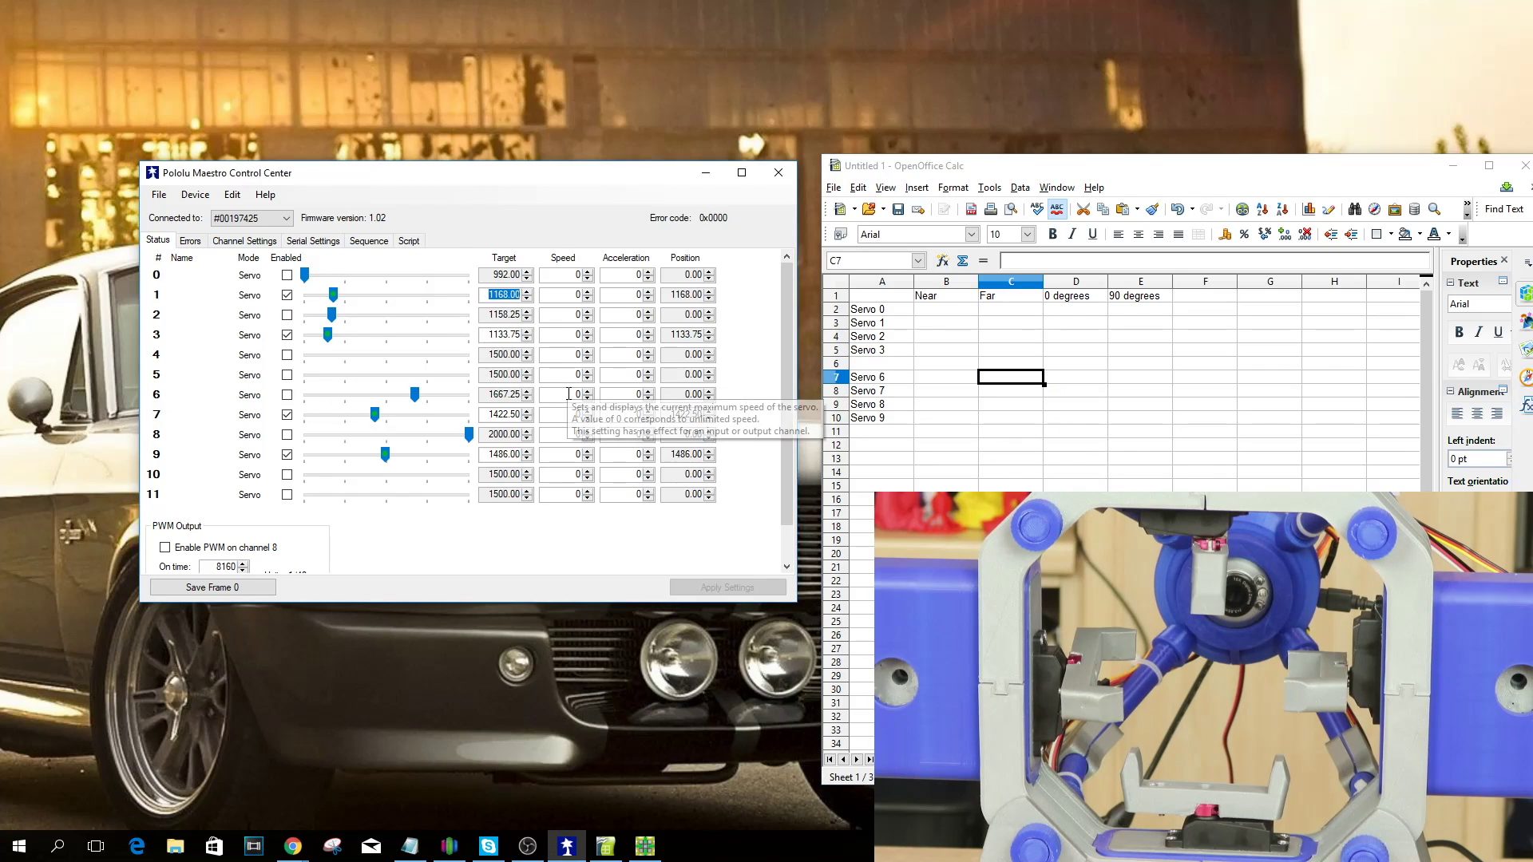
key(ctrl+c)
click(994, 322)
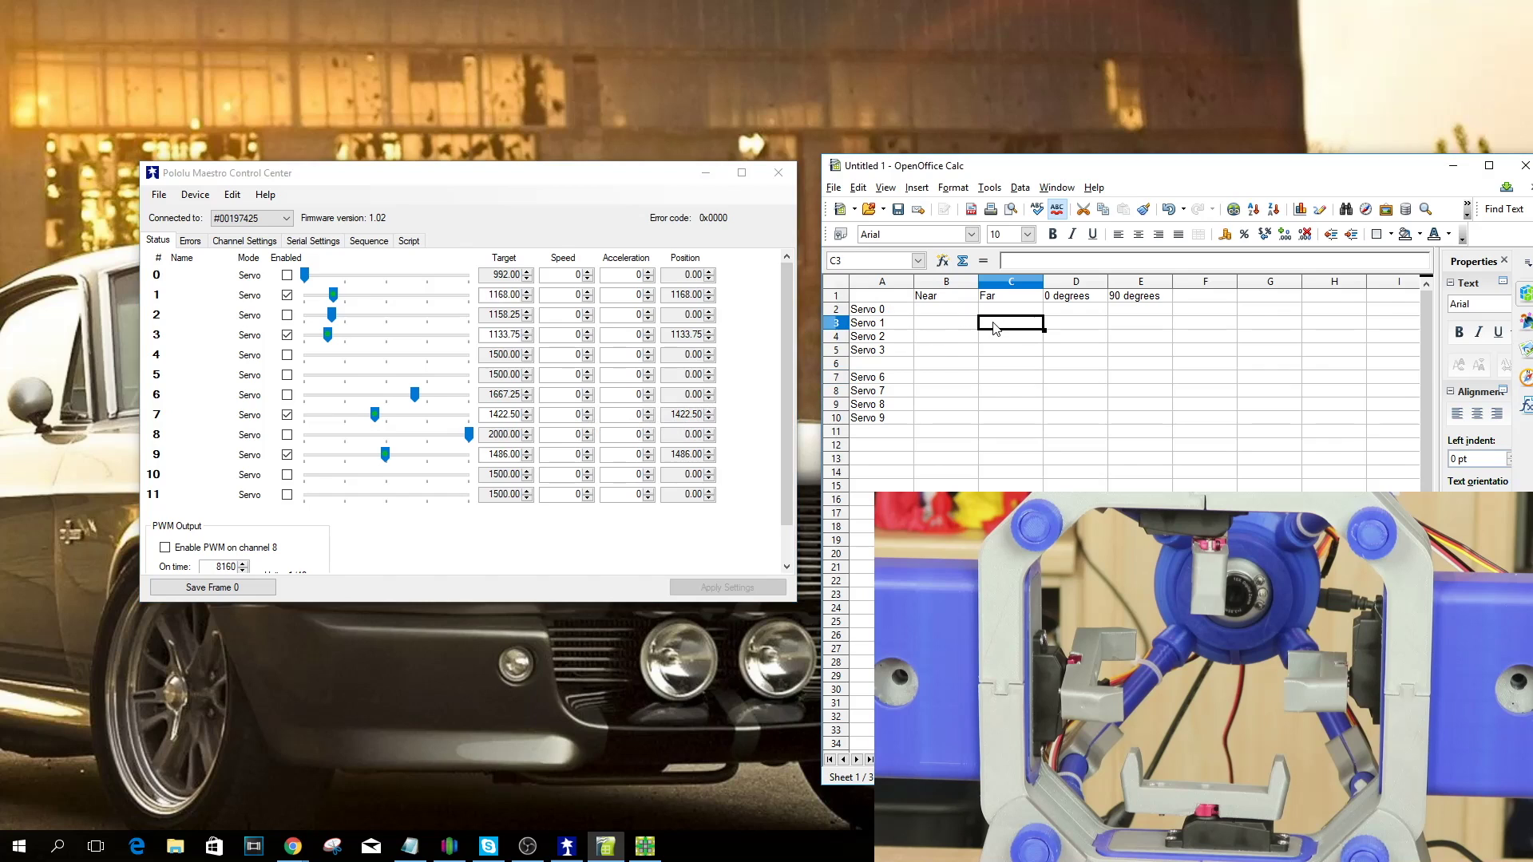
key(ctrl+v)
click(1010, 349)
key(ctrl+v)
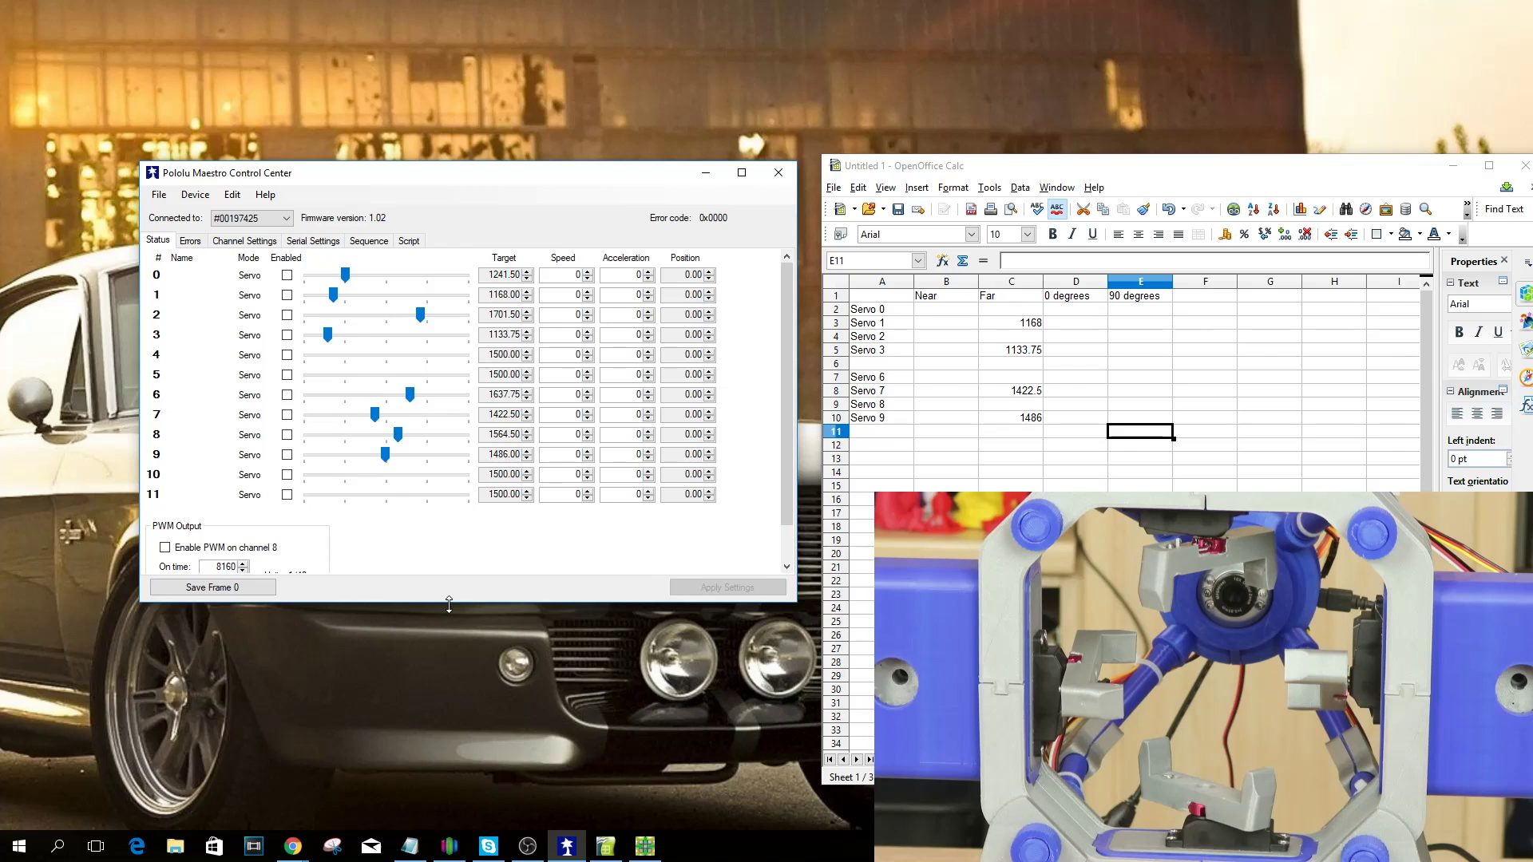
Enable servos 0, 2, 6, 8 and set targets 992, 1202.25, 1486 and 992
click(286, 274)
click(286, 315)
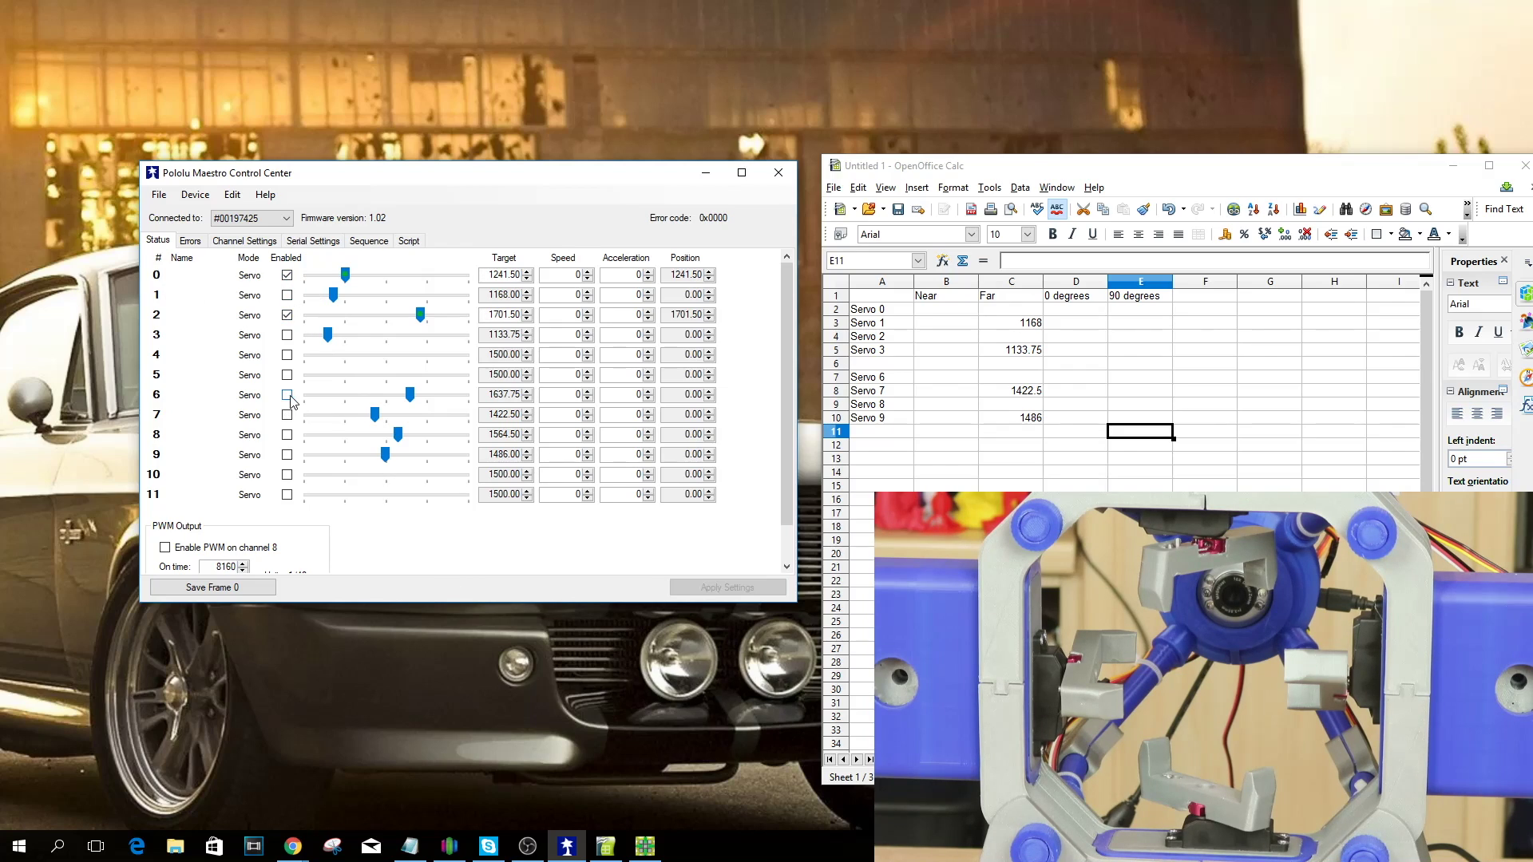
click(288, 396)
click(287, 436)
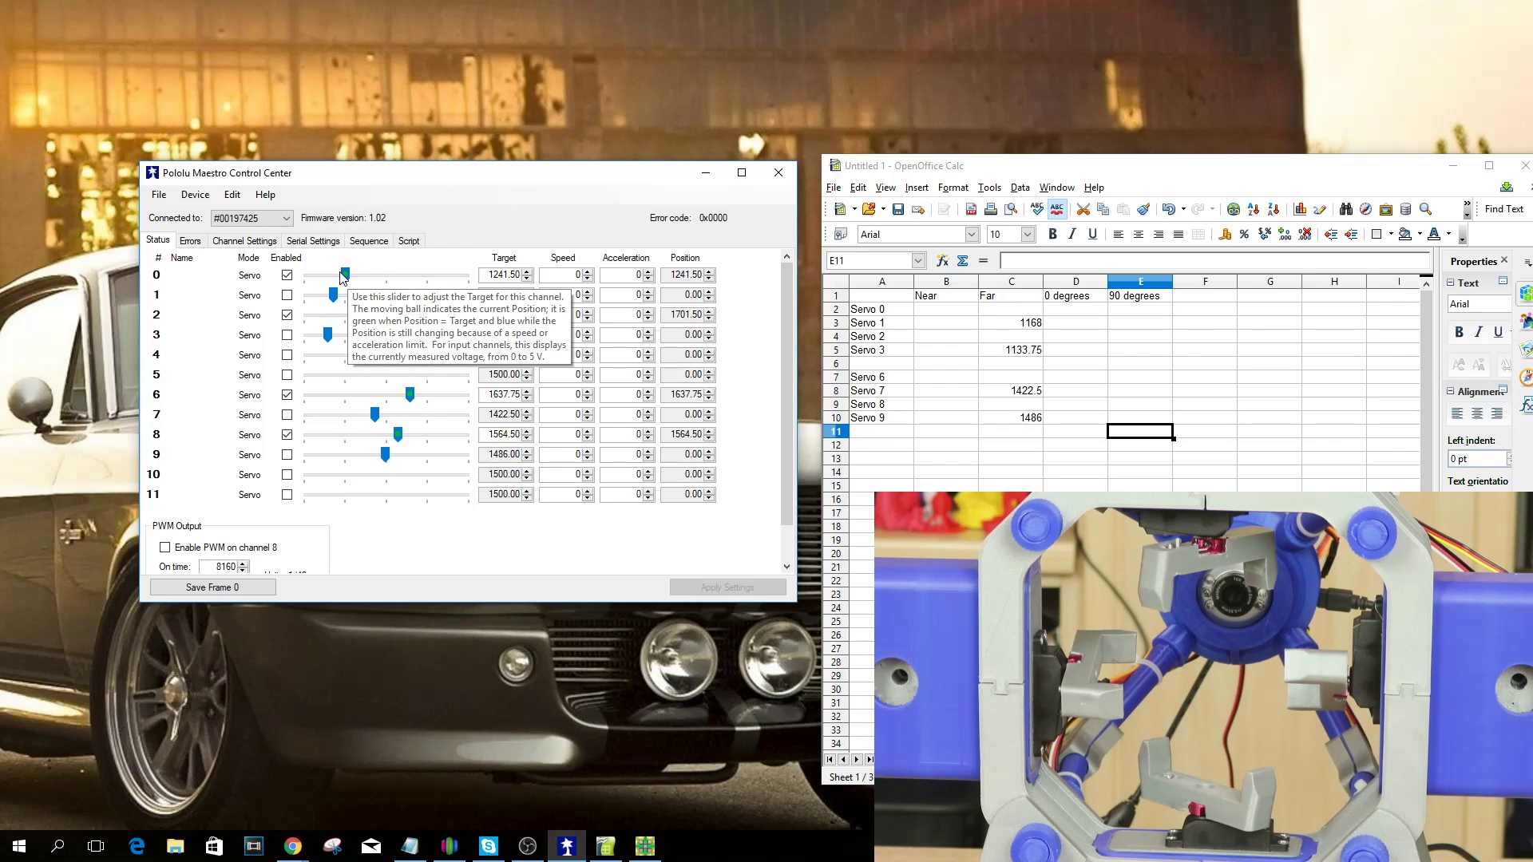
drag(344, 275, 339, 315)
click(334, 315)
click(385, 395)
click(304, 435)
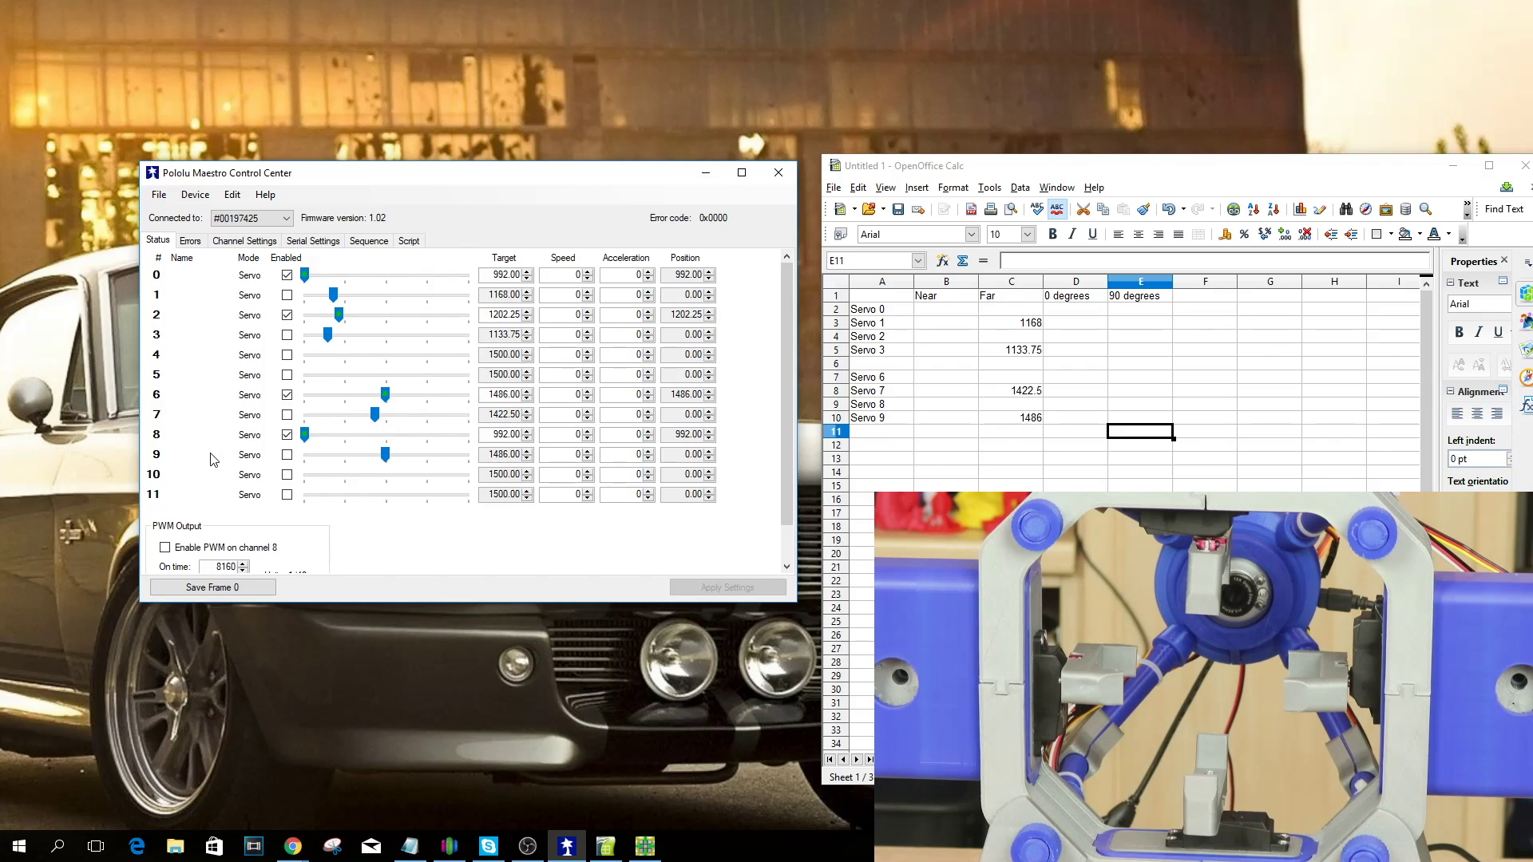
Enter 992, 1202.25, 1486 and 992 into Calc cells D2, D4, D7 and D9
double_click(493, 280)
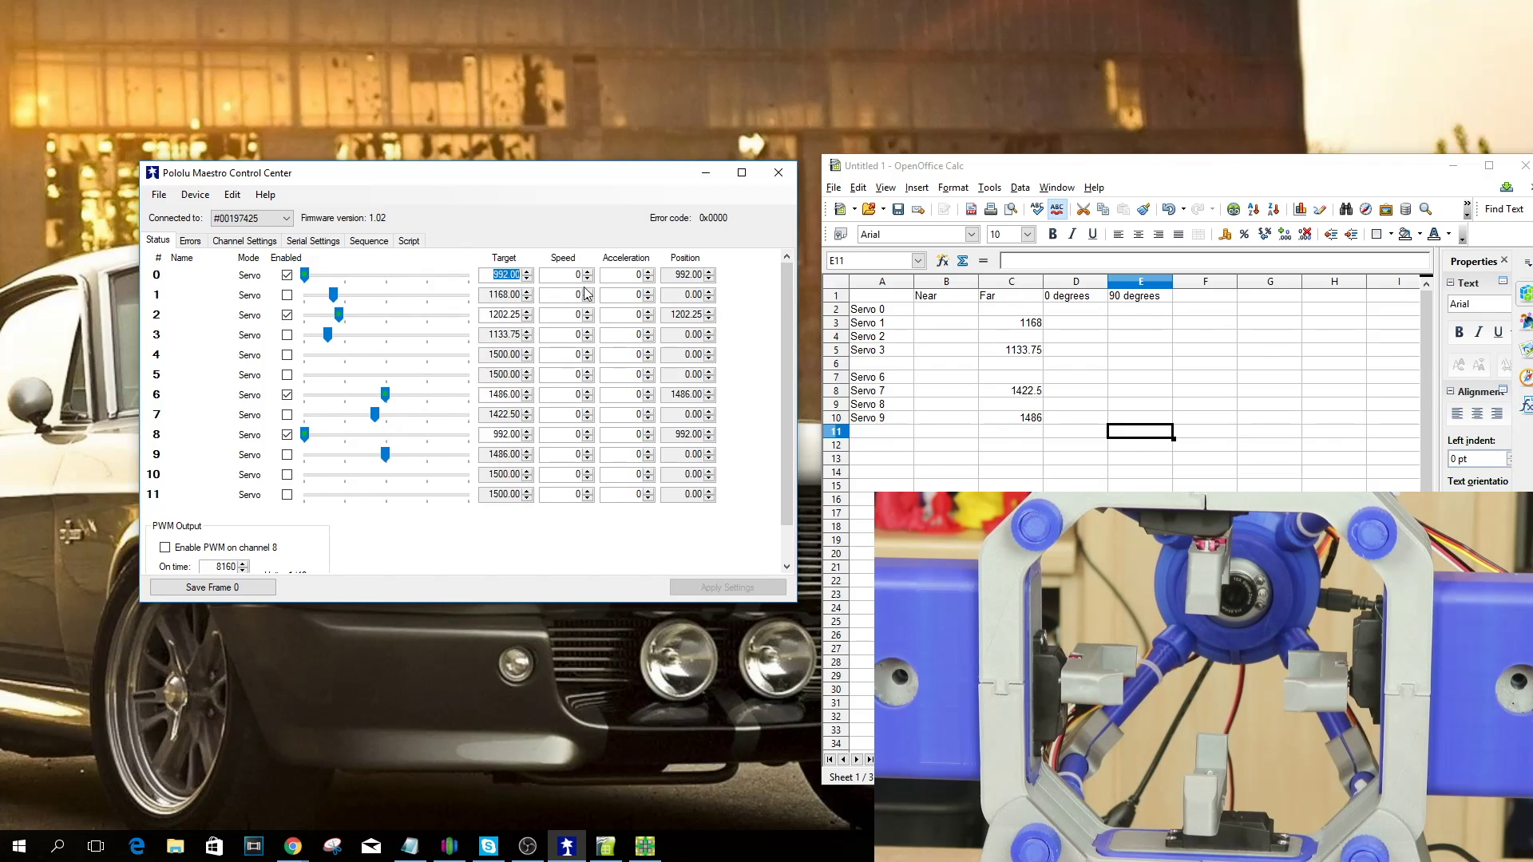
click(1074, 311)
key(ctrl+v)
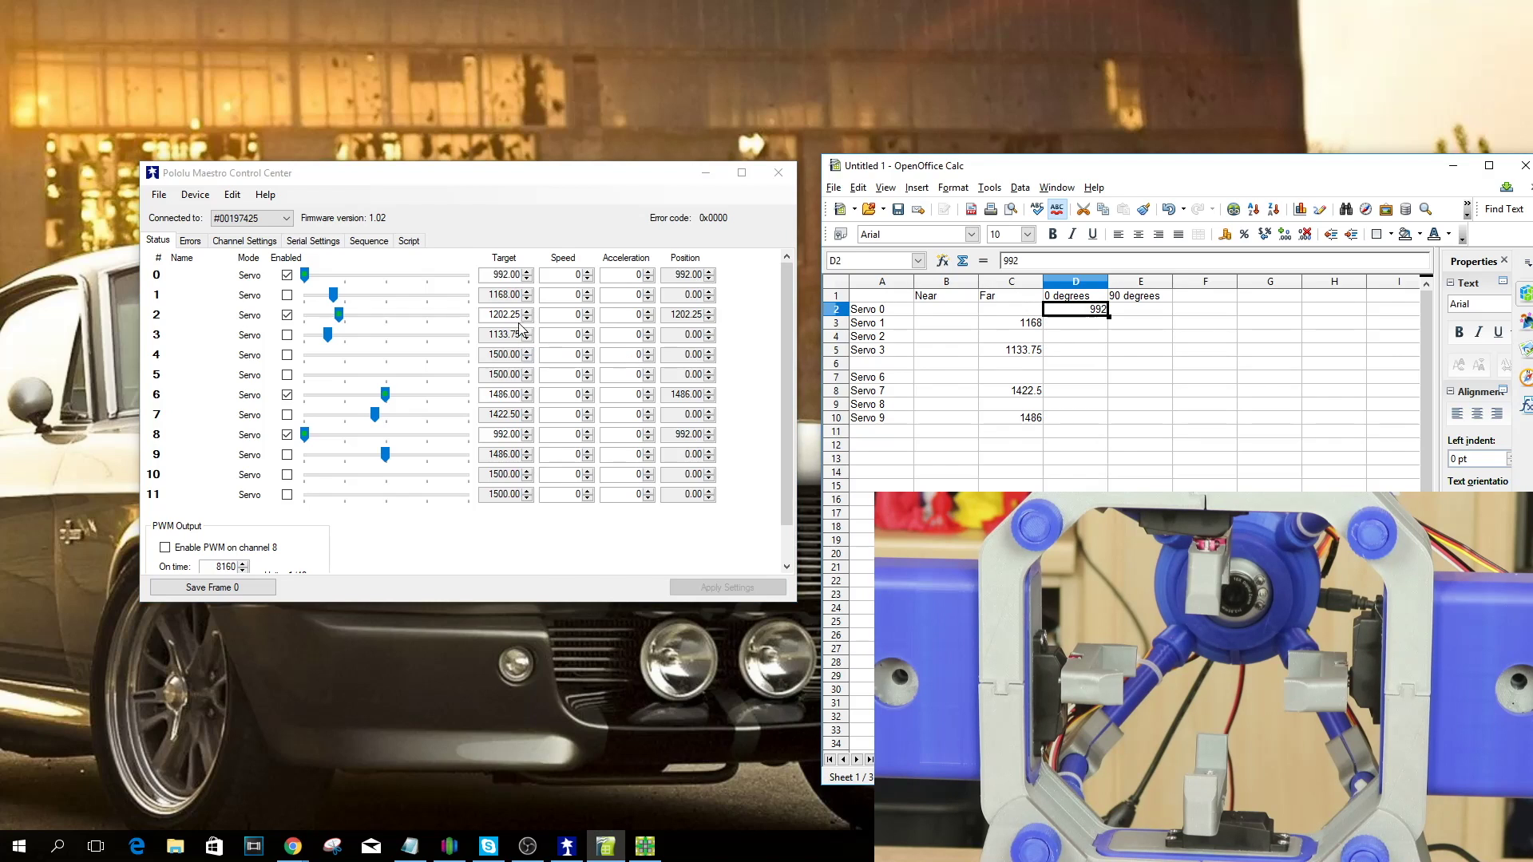
key(Down)
key(Down)
key(ctrl+v)
double_click(490, 395)
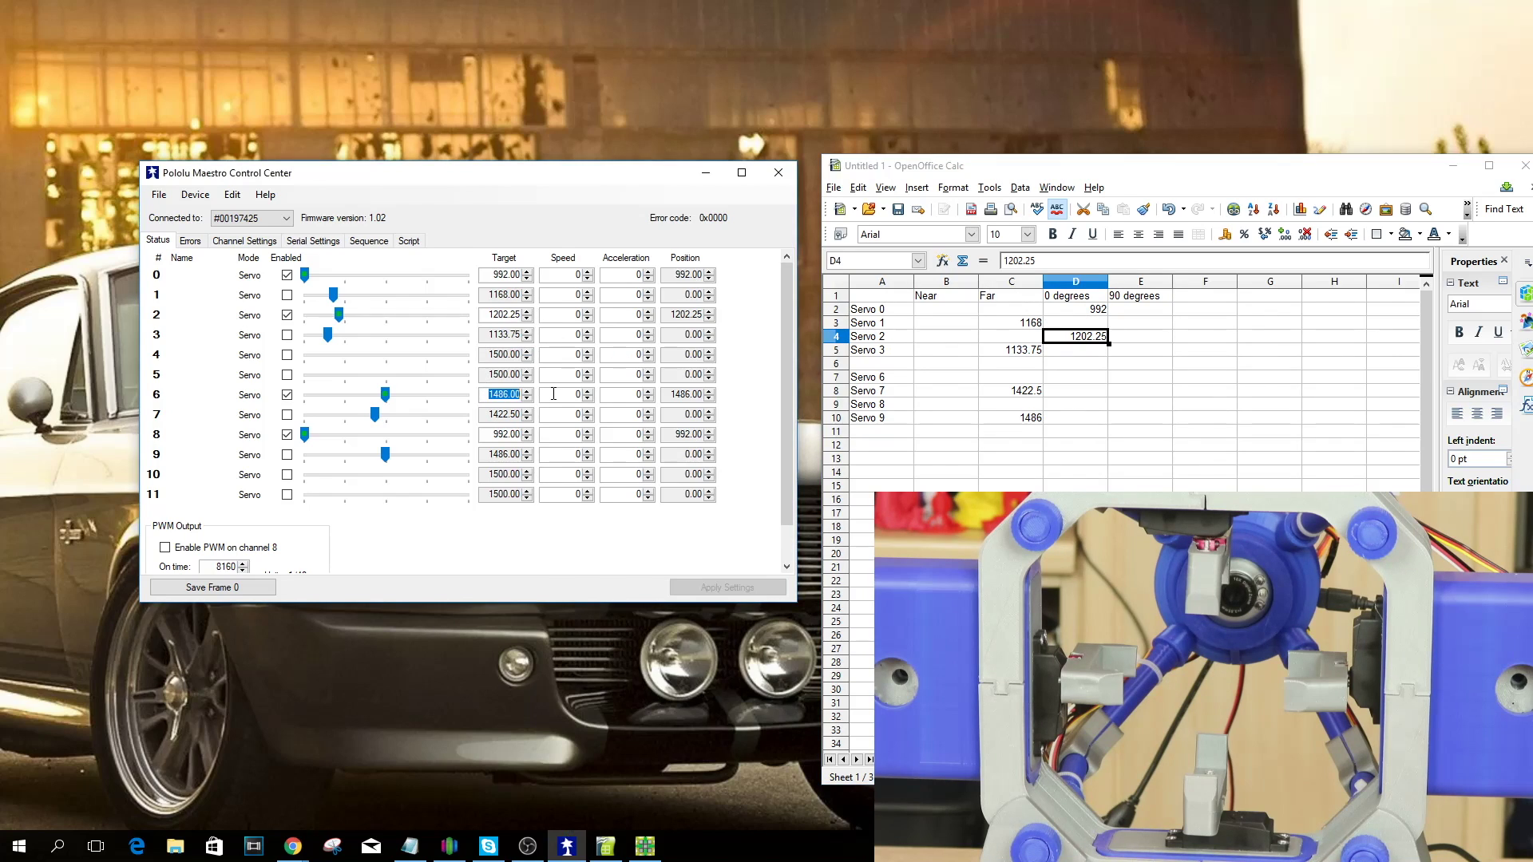
key(ctrl+c)
click(1074, 377)
key(ctrl+v)
click(1074, 404)
text(992)
click(401, 336)
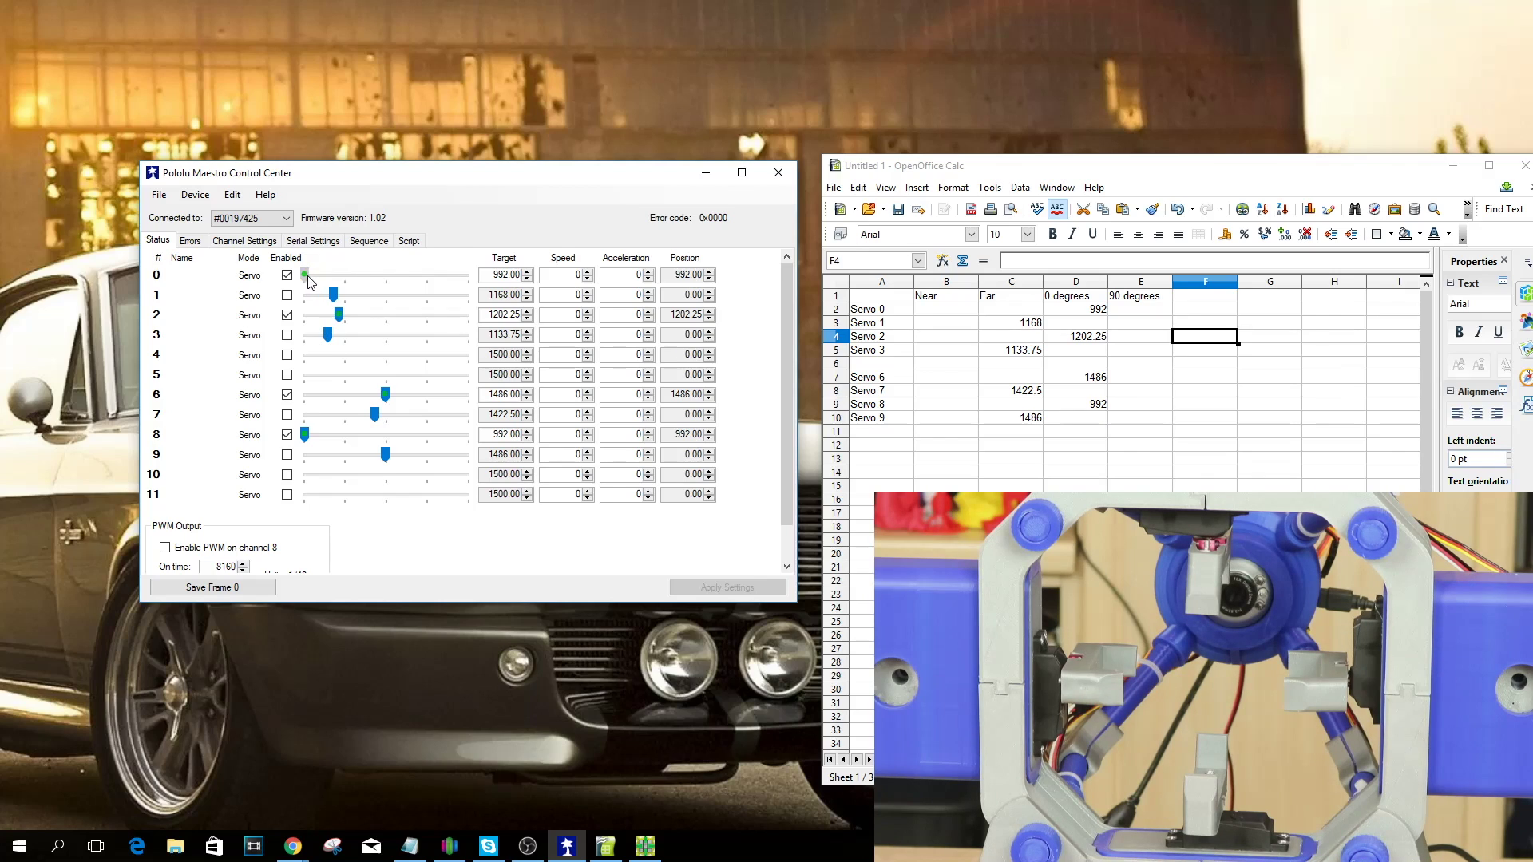
Drag servo 0 fully right to a 2000 target and select the Target value
drag(304, 275, 476, 278)
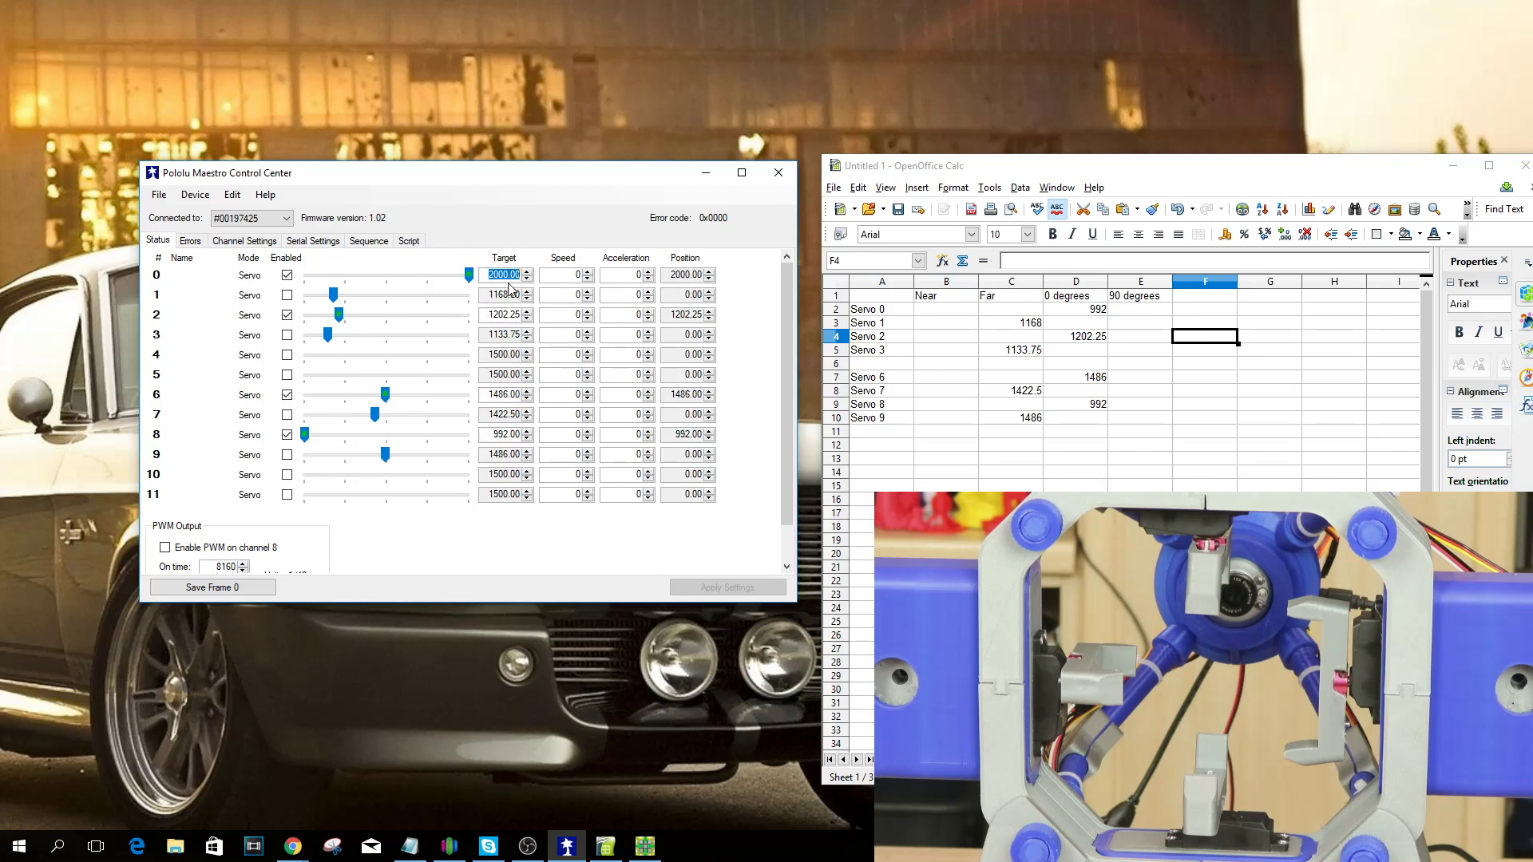
drag(489, 274, 519, 272)
Raise the Max of channels 0–3 and 6–9 to 3008 in Channel Settings and apply
click(244, 240)
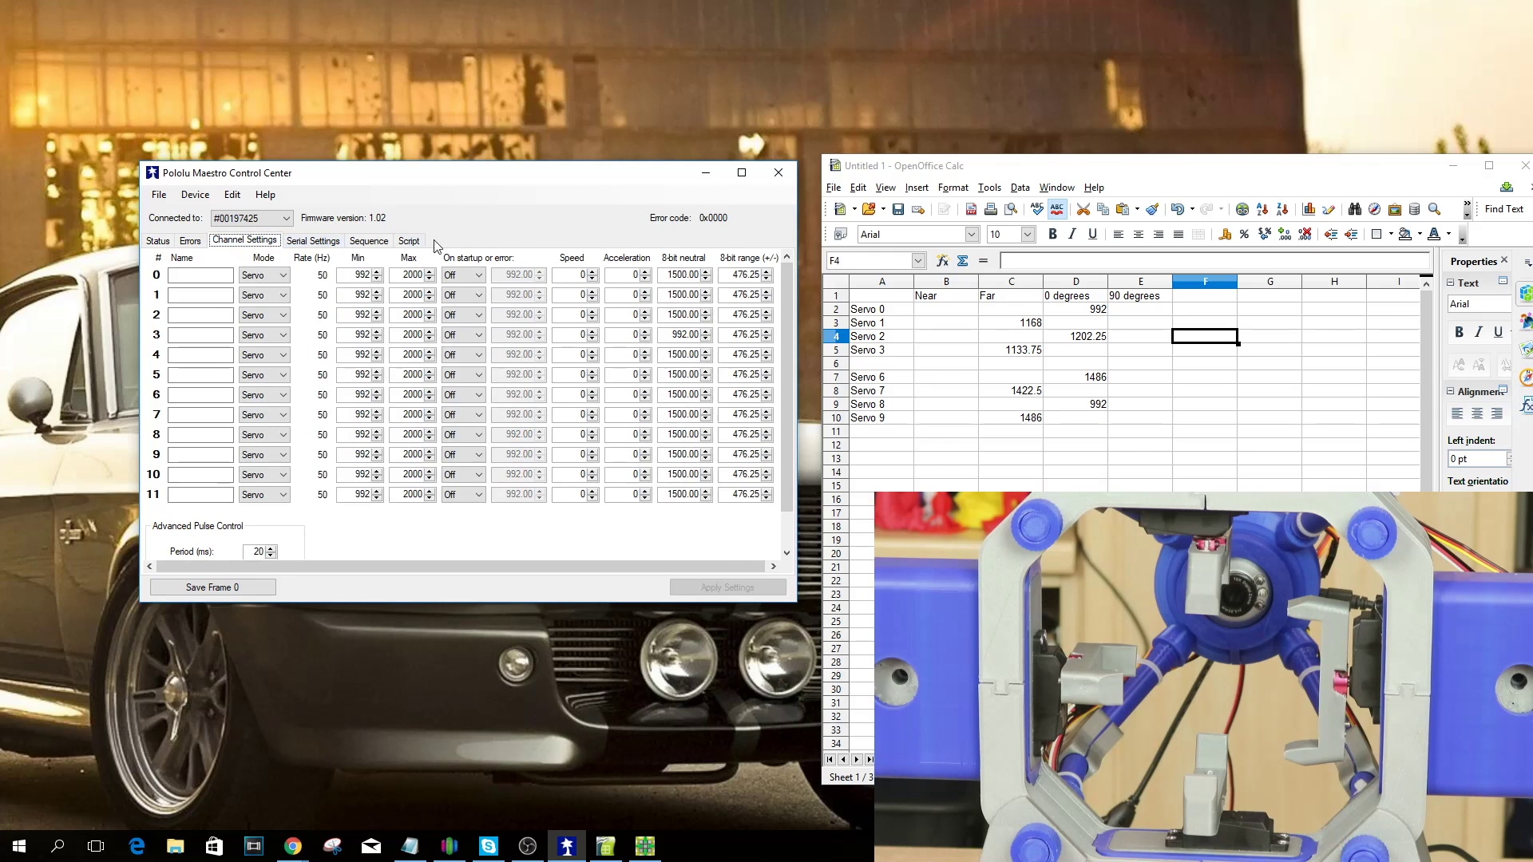
double_click(404, 275)
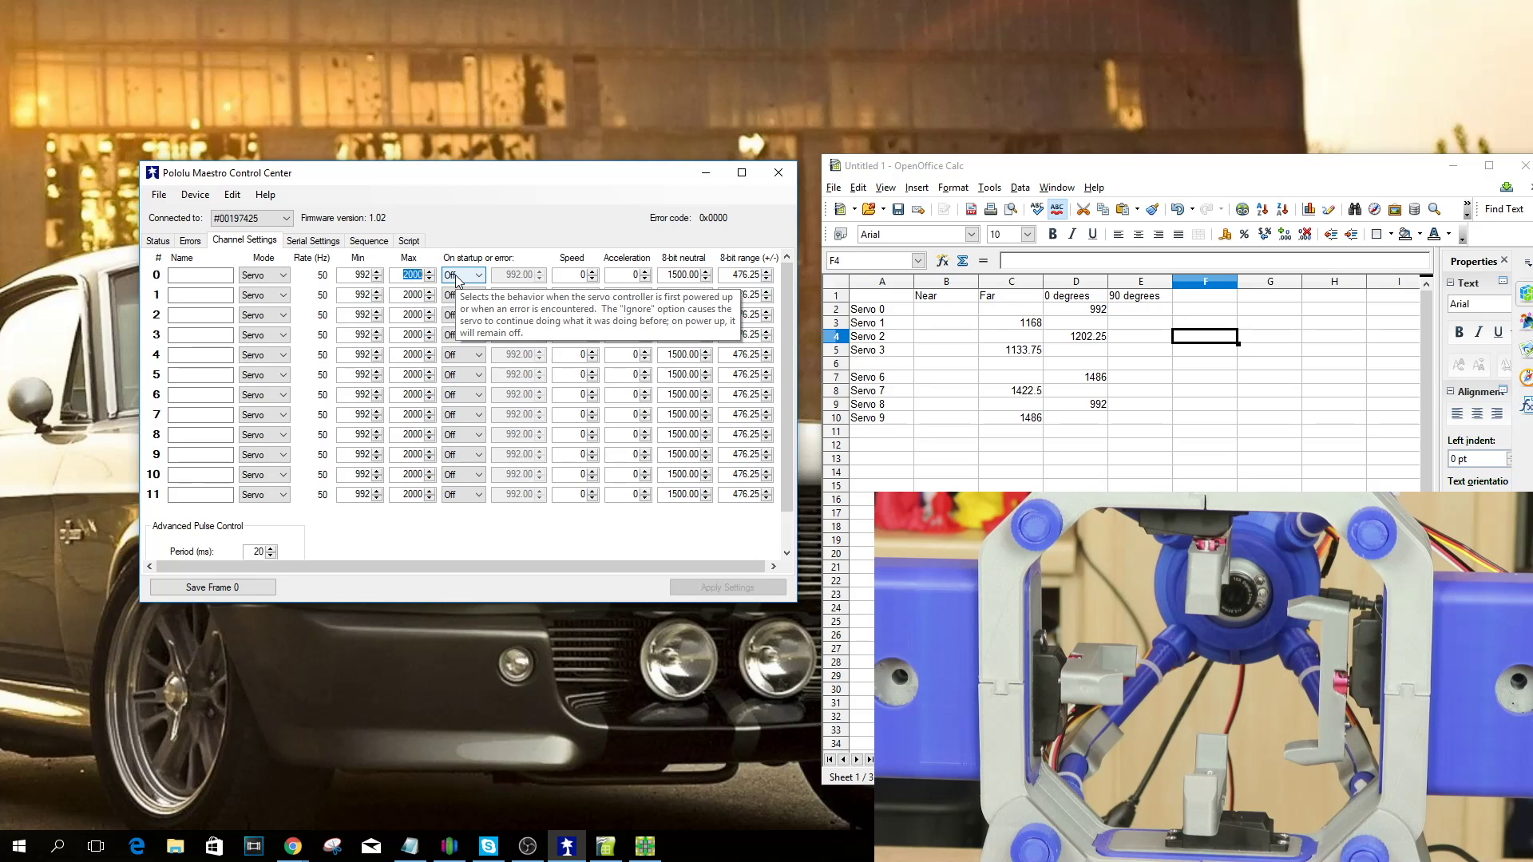
text(3008)
double_click(403, 295)
text(3008)
double_click(403, 315)
text(3008)
double_click(403, 334)
text(3008)
double_click(403, 394)
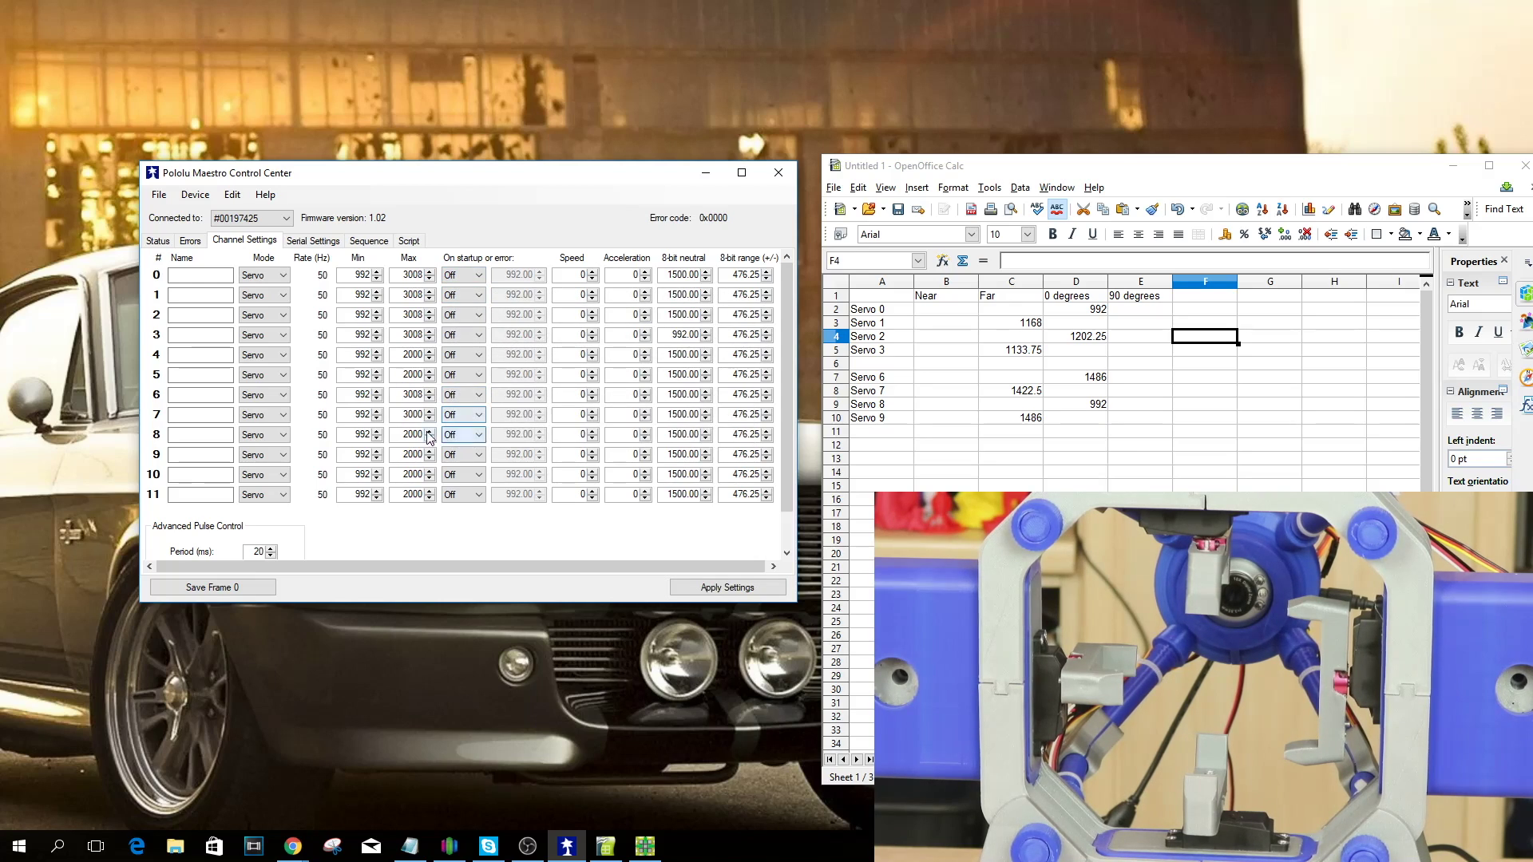
double_click(404, 434)
text(3008)
double_click(403, 455)
text(3000)
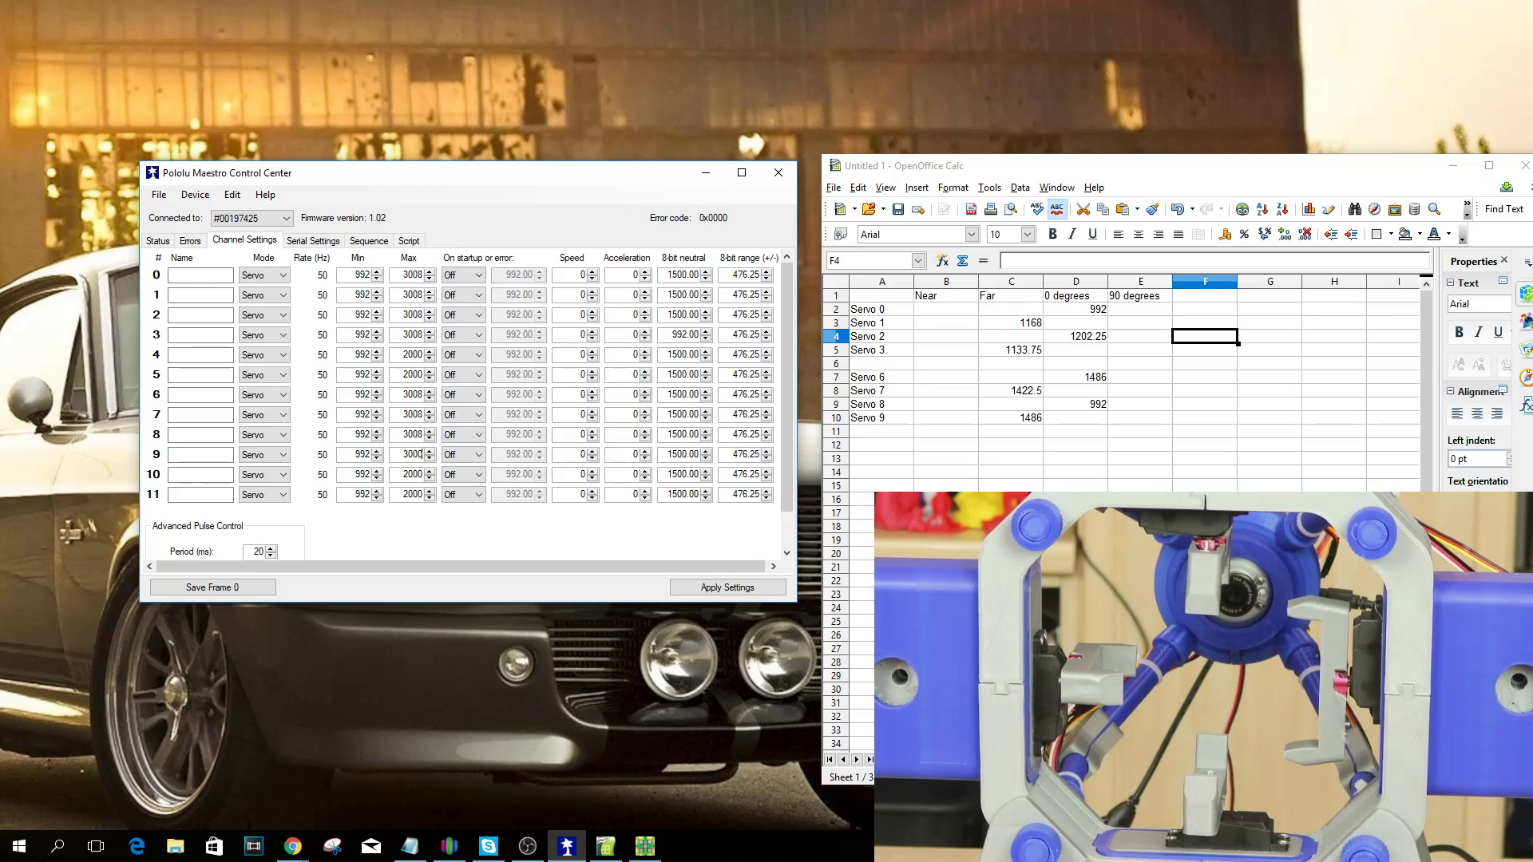
click(756, 590)
Enable servos 0, 2, 6 and 8 on the Status tab
click(158, 240)
click(287, 275)
click(286, 315)
click(286, 395)
click(287, 435)
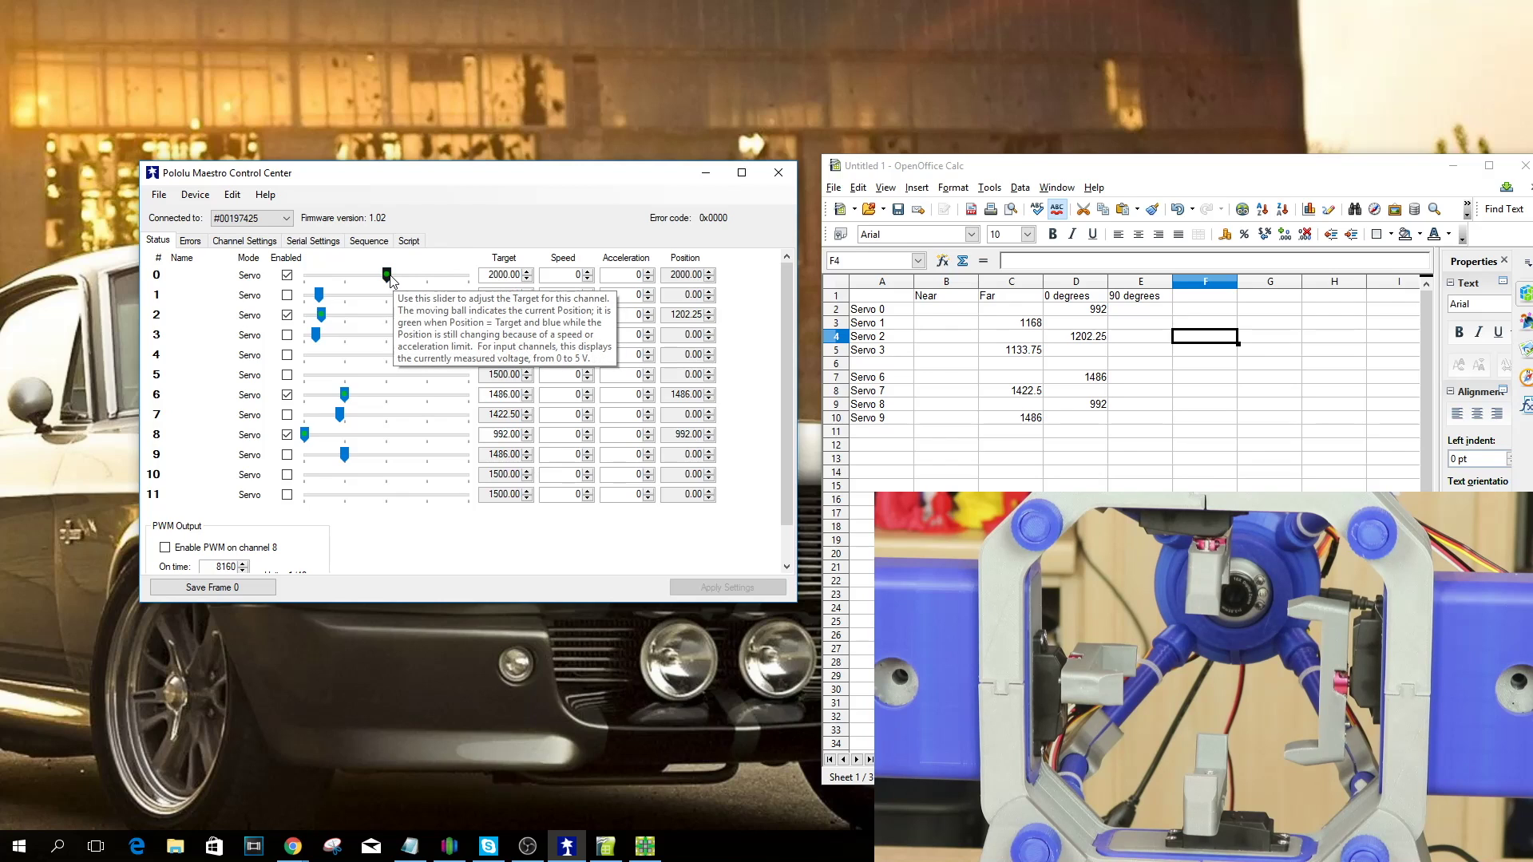
Turn servos 0, 2, 6 and 8 to their 90-degree positions
mouse_move(391, 279)
mouse_down()
mouse_move(459, 279)
mouse_move(386, 274)
mouse_up()
drag(322, 314, 323, 317)
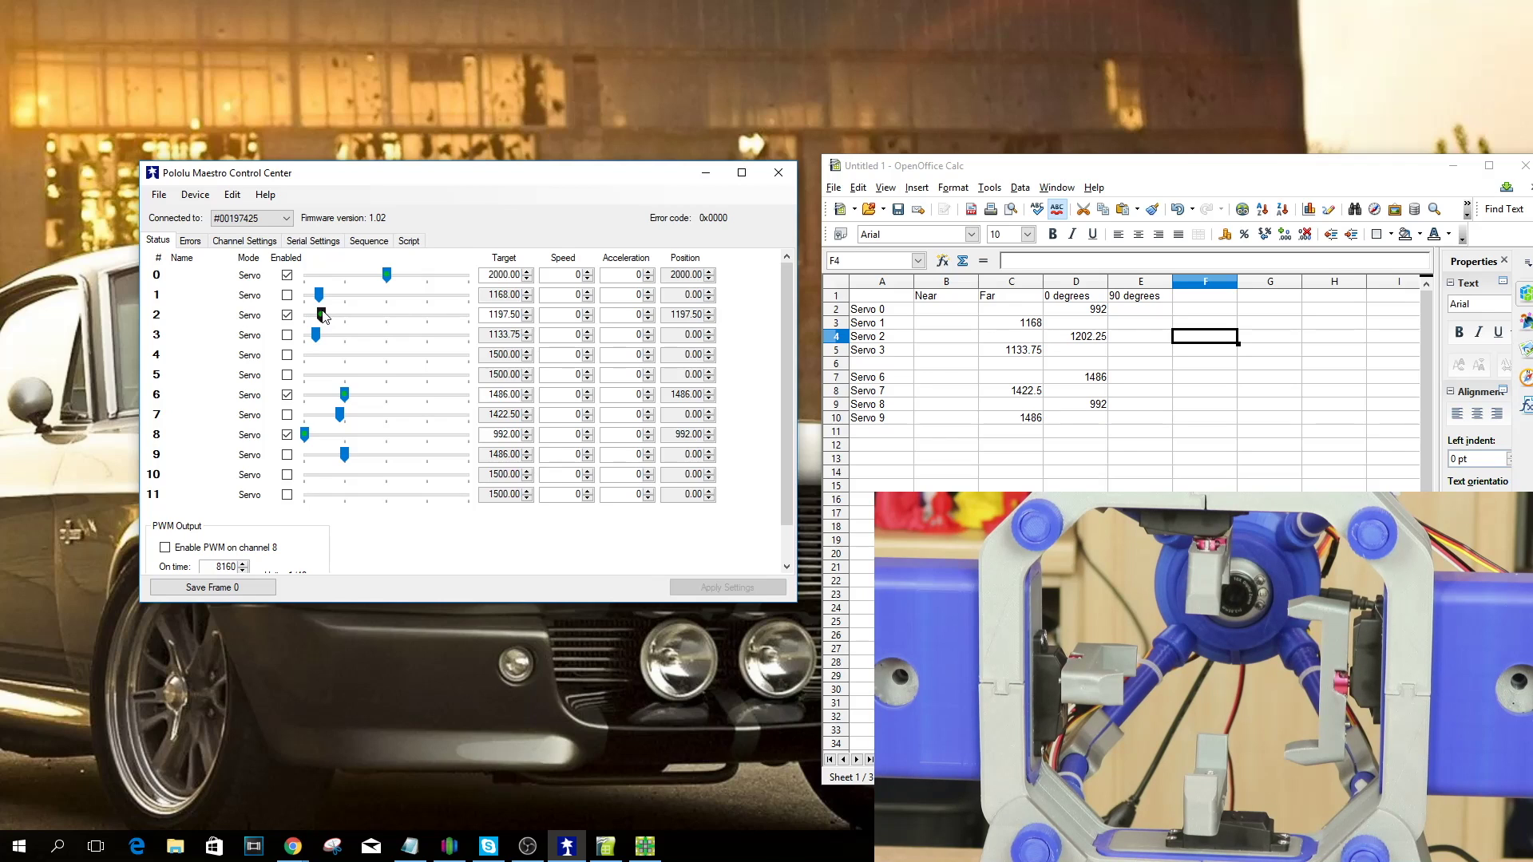
drag(323, 317, 411, 315)
drag(344, 394, 432, 394)
drag(305, 434, 389, 434)
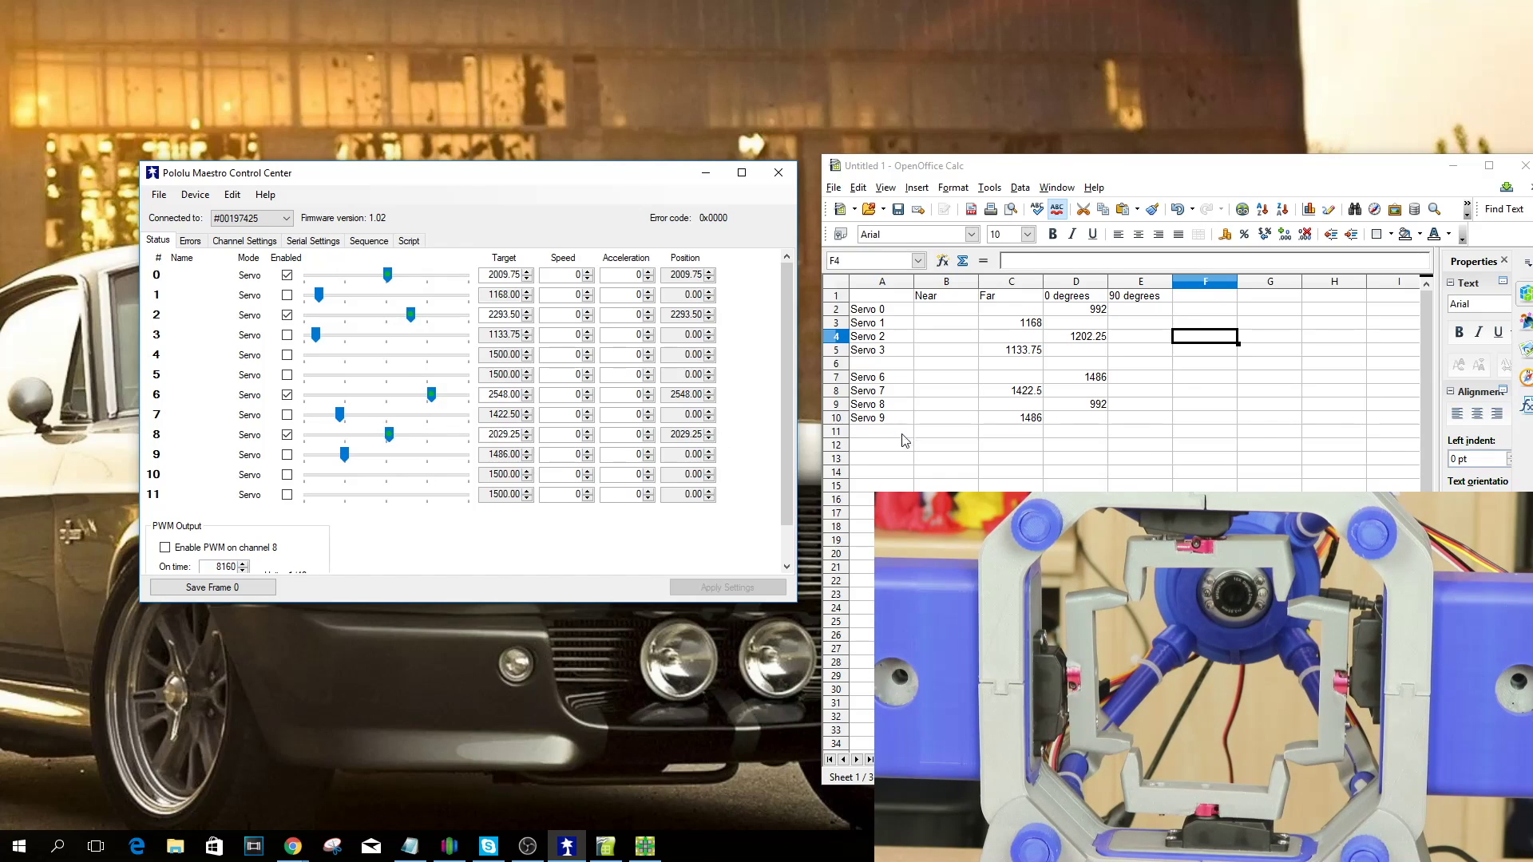
Log the 90-degree targets 2009.75, 2293.5, 2548 and 2029.25 in column E
double_click(480, 275)
key(ctrl+c)
click(1141, 309)
key(ctrl+v)
click(1141, 336)
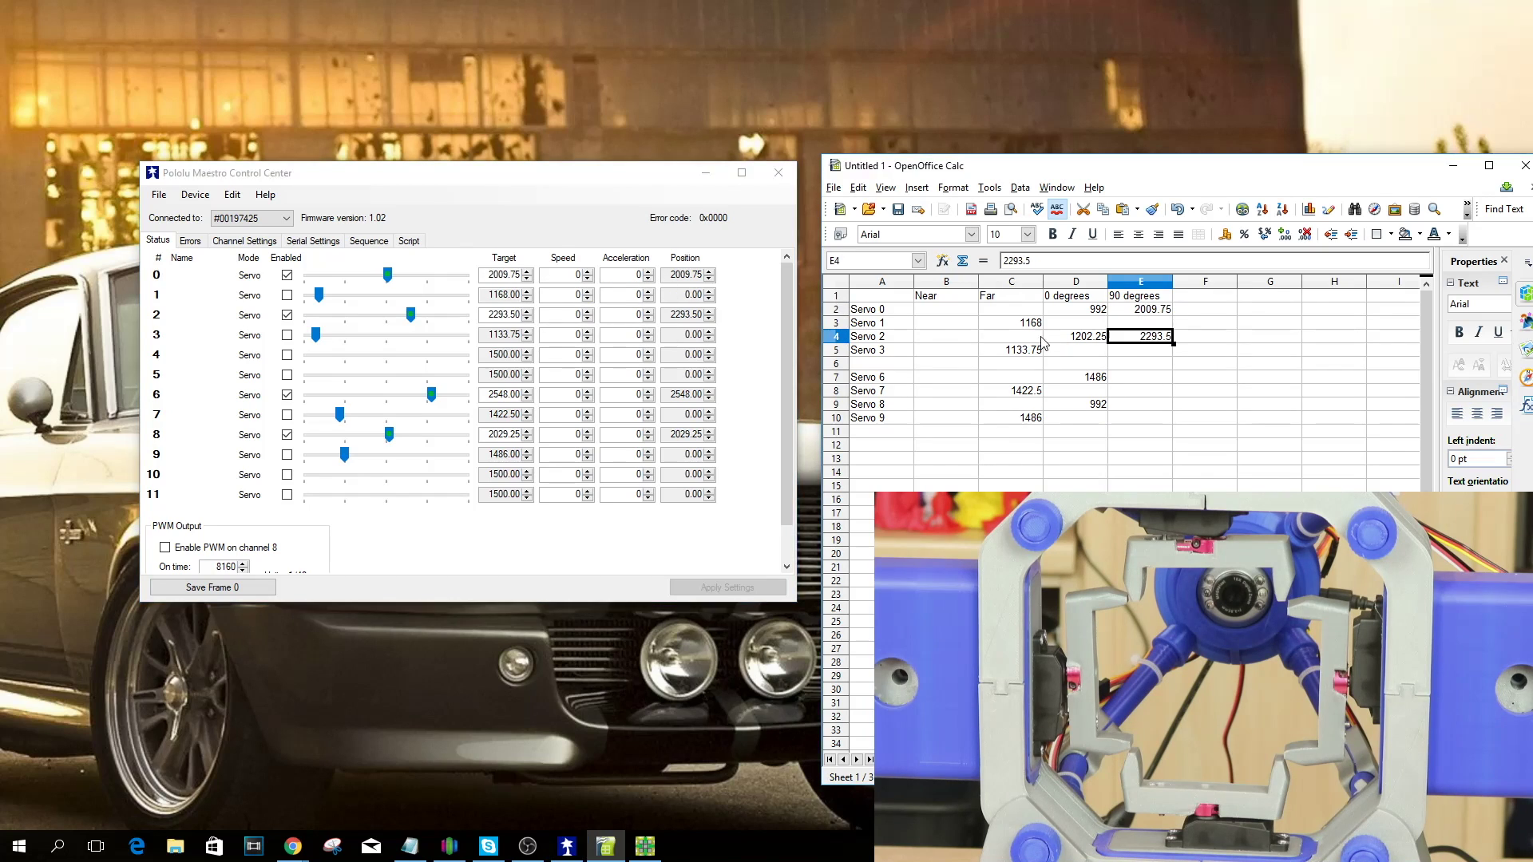
text(2293.5)
click(1140, 377)
text(2548)
click(1141, 404)
text(2029.25)
Return servos 0, 2, 6, 8 to targets 992, 1202.25, 1486 and 992
key(alt+Tab)
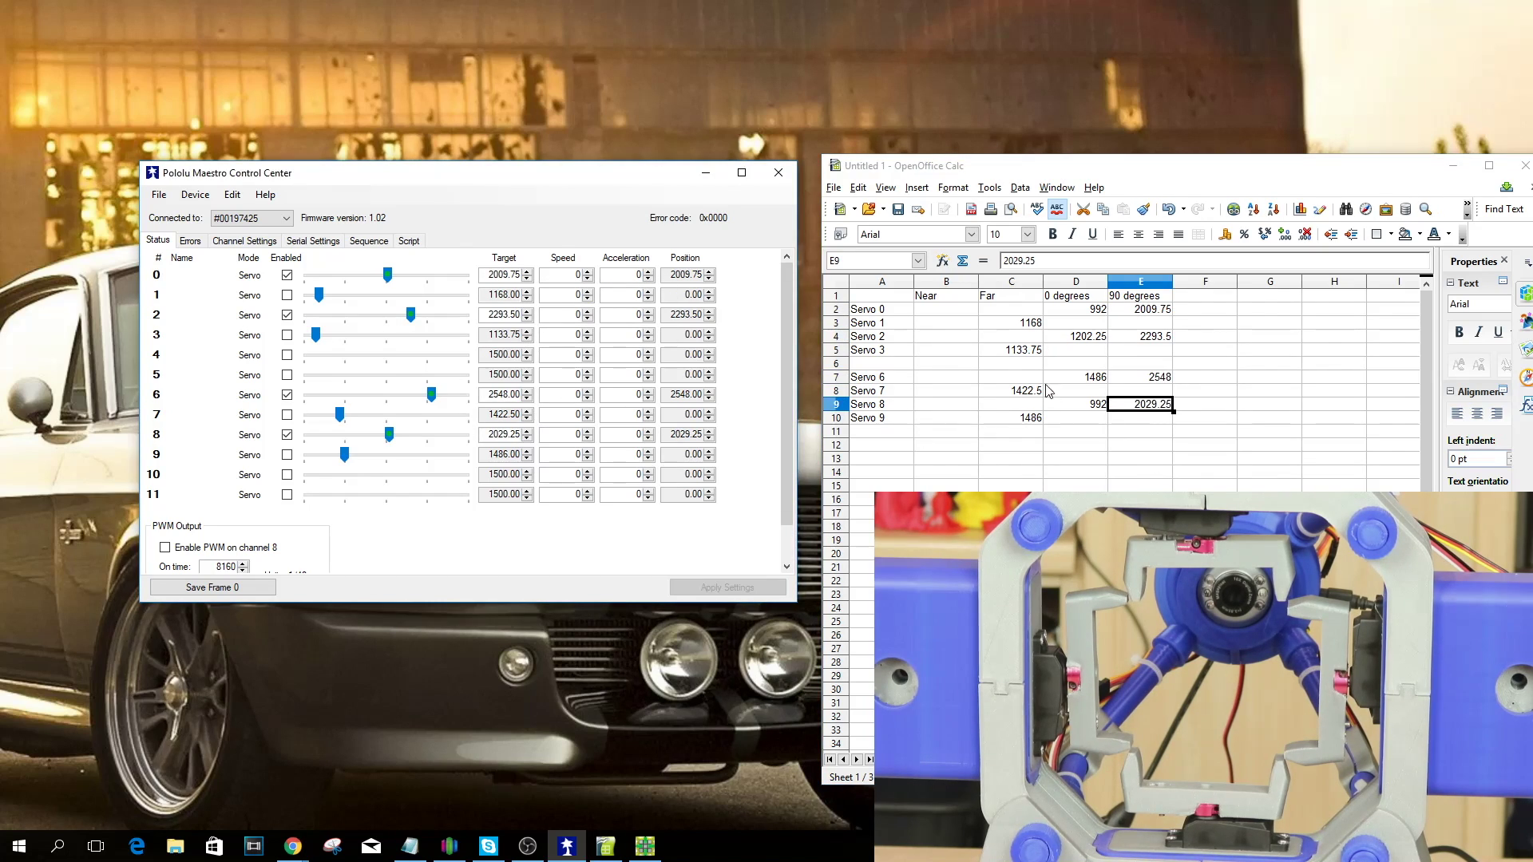
double_click(490, 275)
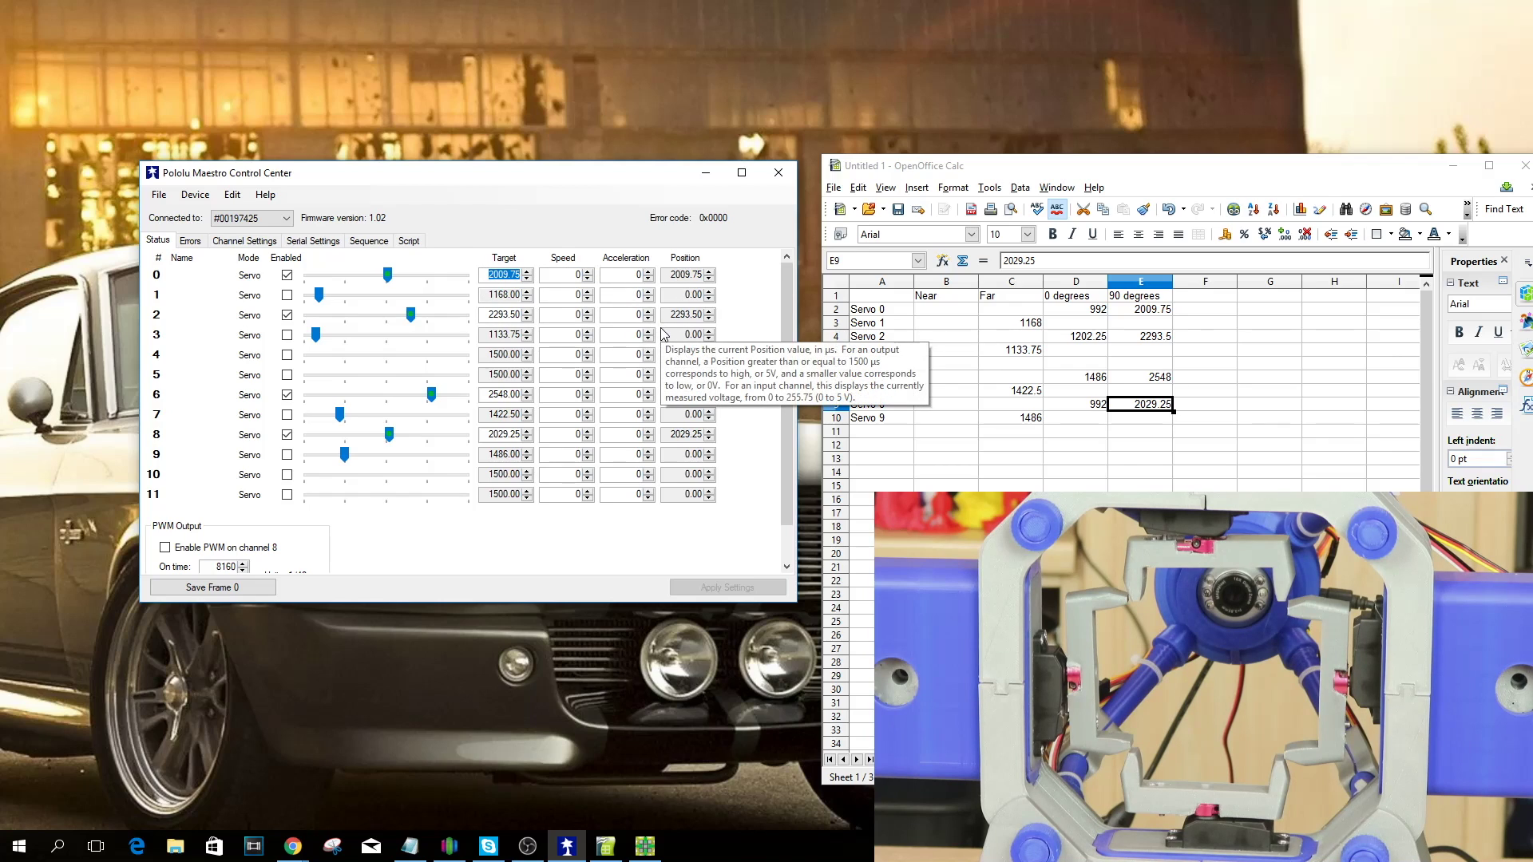
text(992)
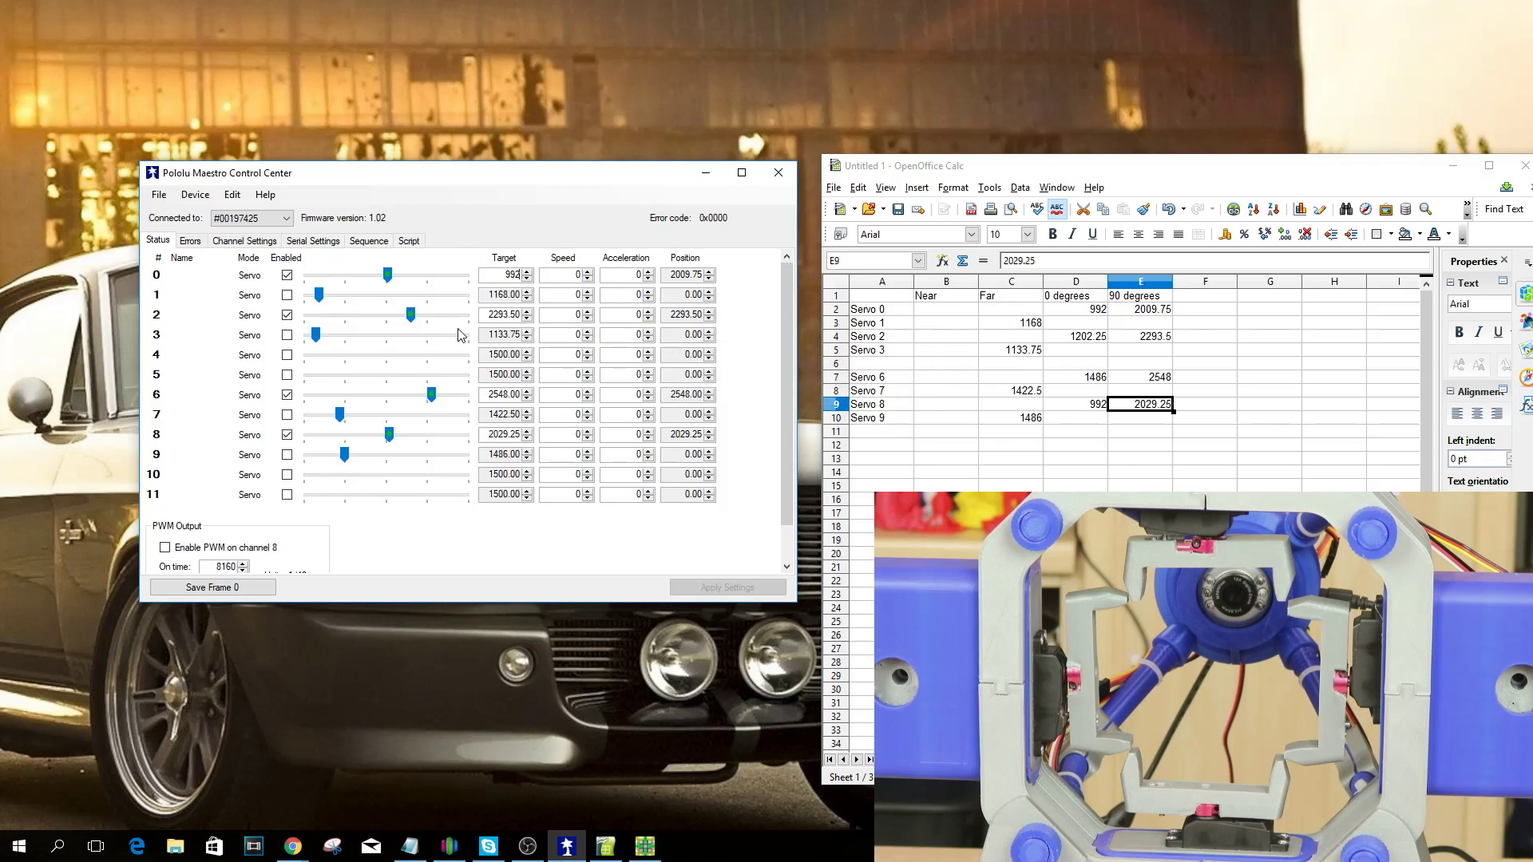
double_click(490, 315)
text(1202.25)
double_click(489, 395)
text(1486)
double_click(490, 435)
text(992)
key(Return)
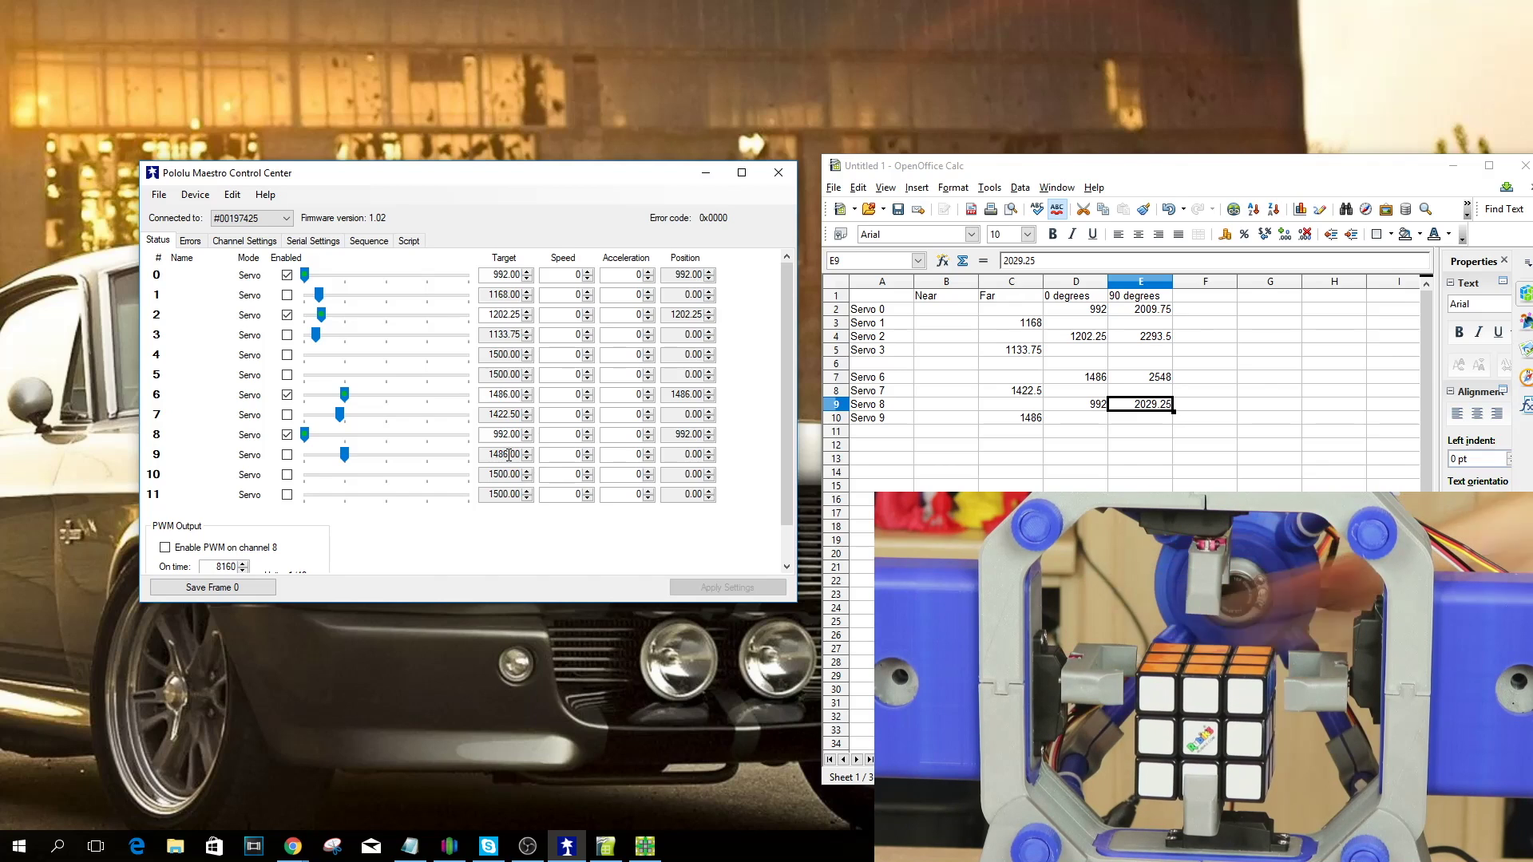
click(527, 847)
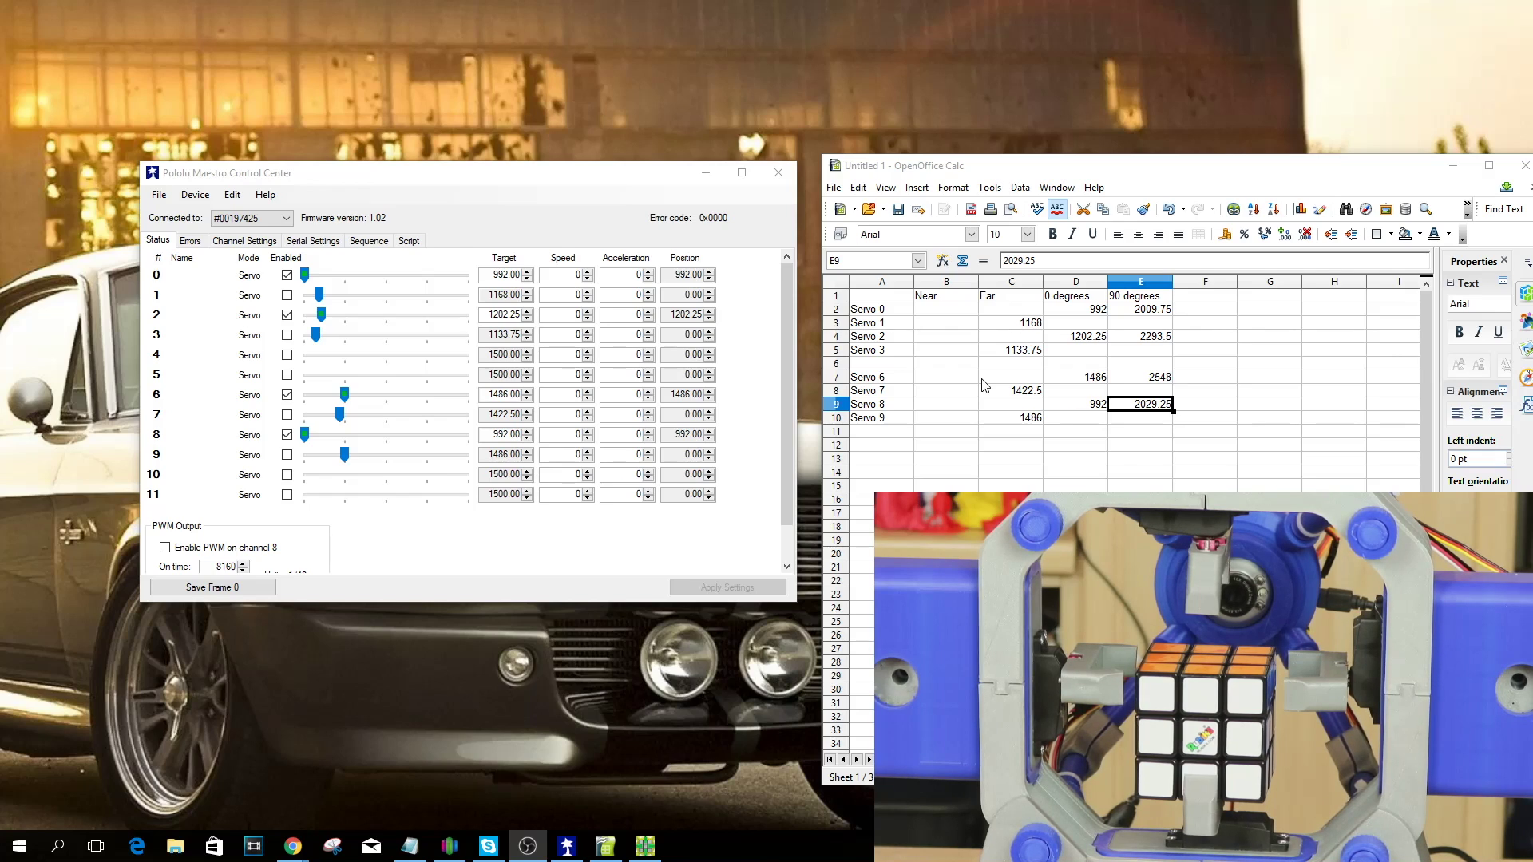
key(alt+Tab)
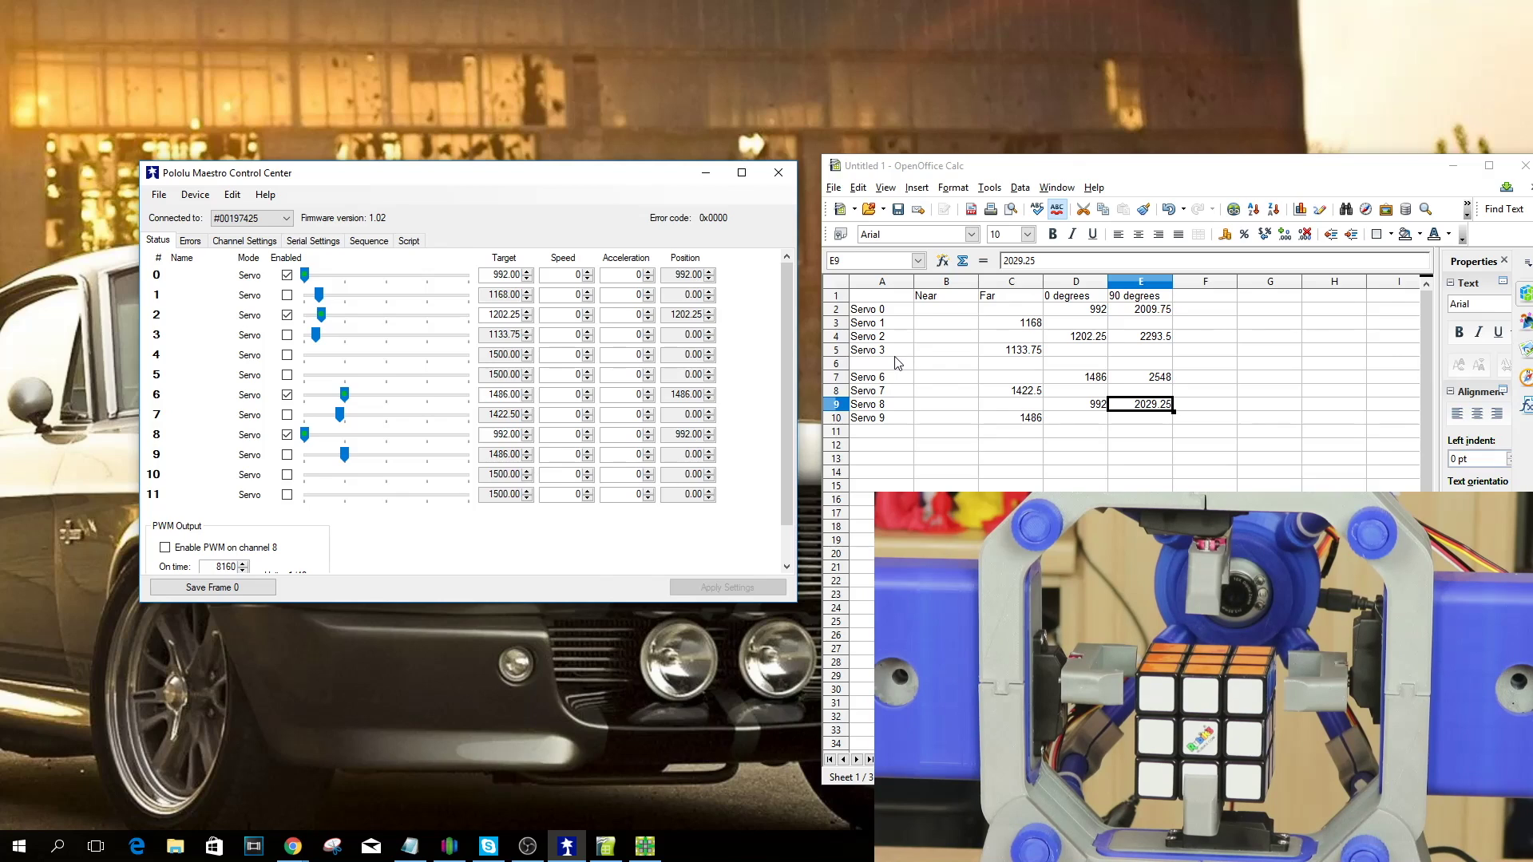
Disable servos 0, 2, 6, 8 and enable servos 1, 3, 7, 9
click(286, 275)
click(287, 295)
click(287, 315)
click(286, 336)
click(286, 394)
click(287, 414)
click(287, 434)
click(290, 455)
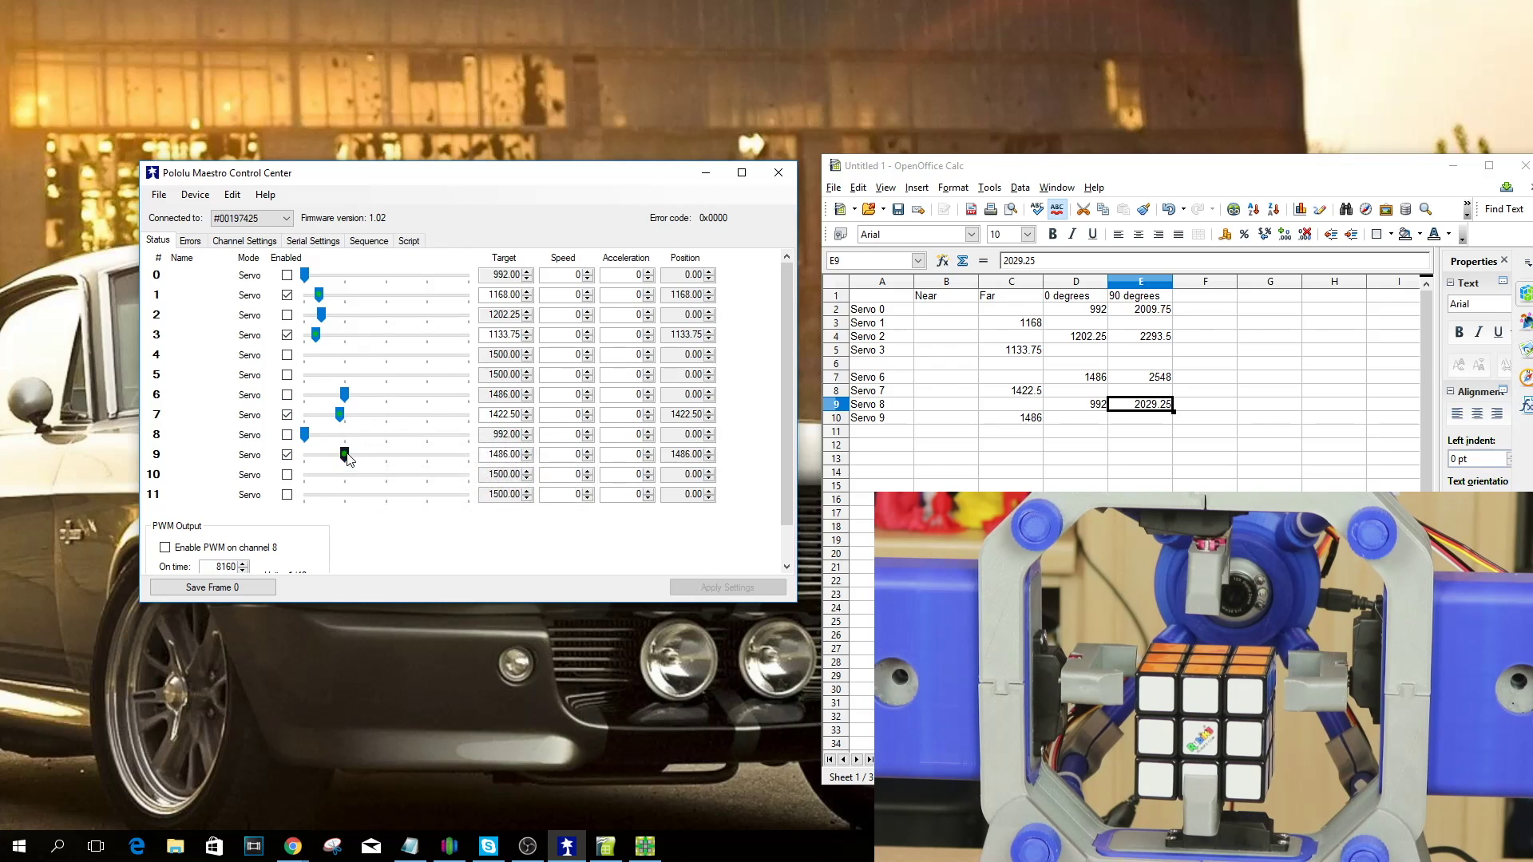
Move servos 9, 3, 1 and 7 in against the cube, servo 3 at 1833.50
drag(349, 452, 406, 454)
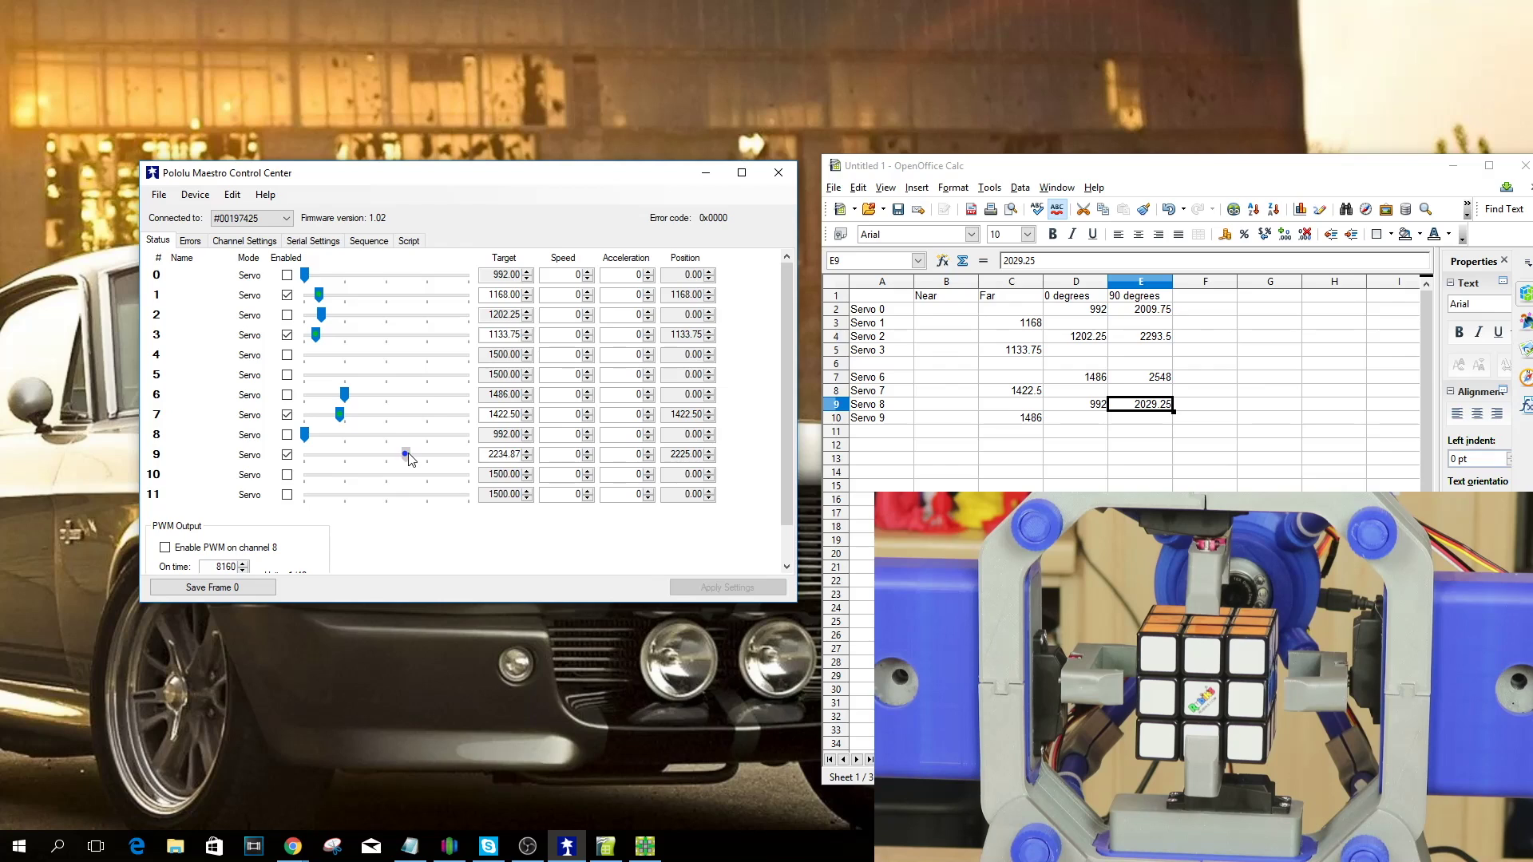
drag(408, 458, 409, 459)
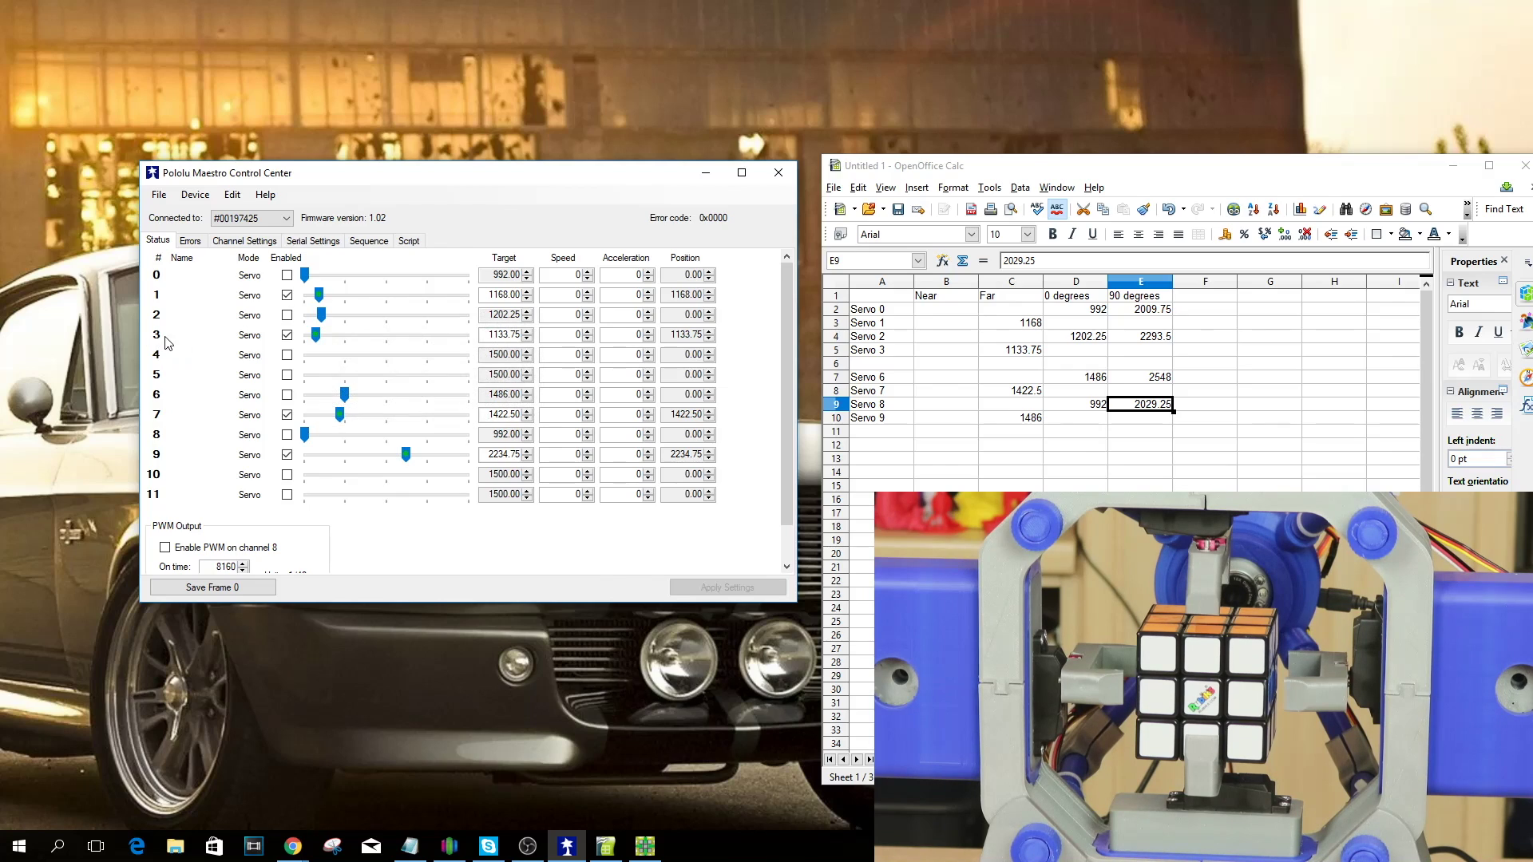
drag(317, 338, 380, 327)
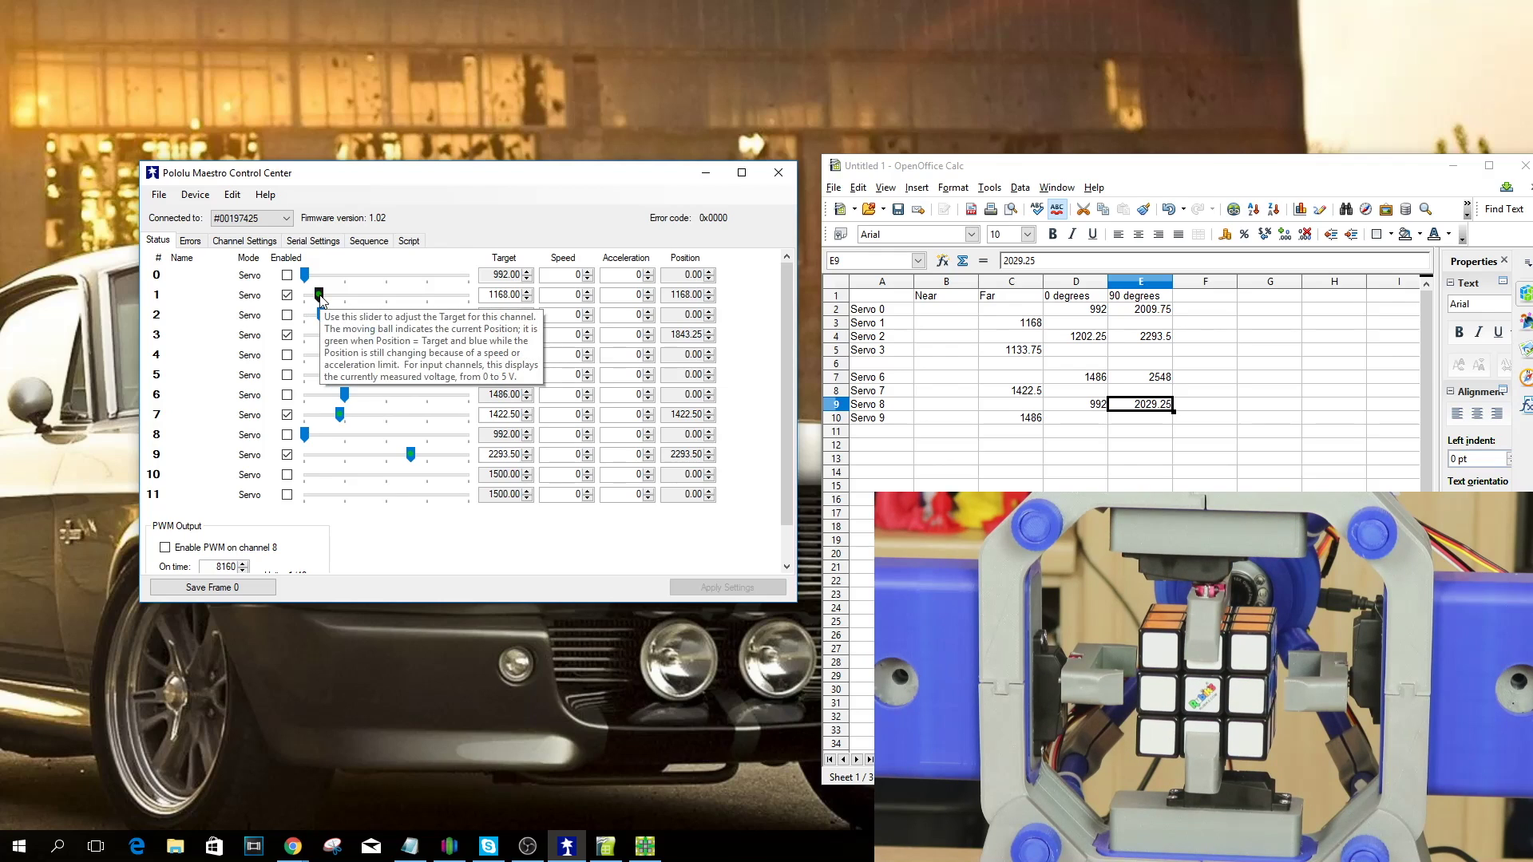
drag(320, 295, 381, 294)
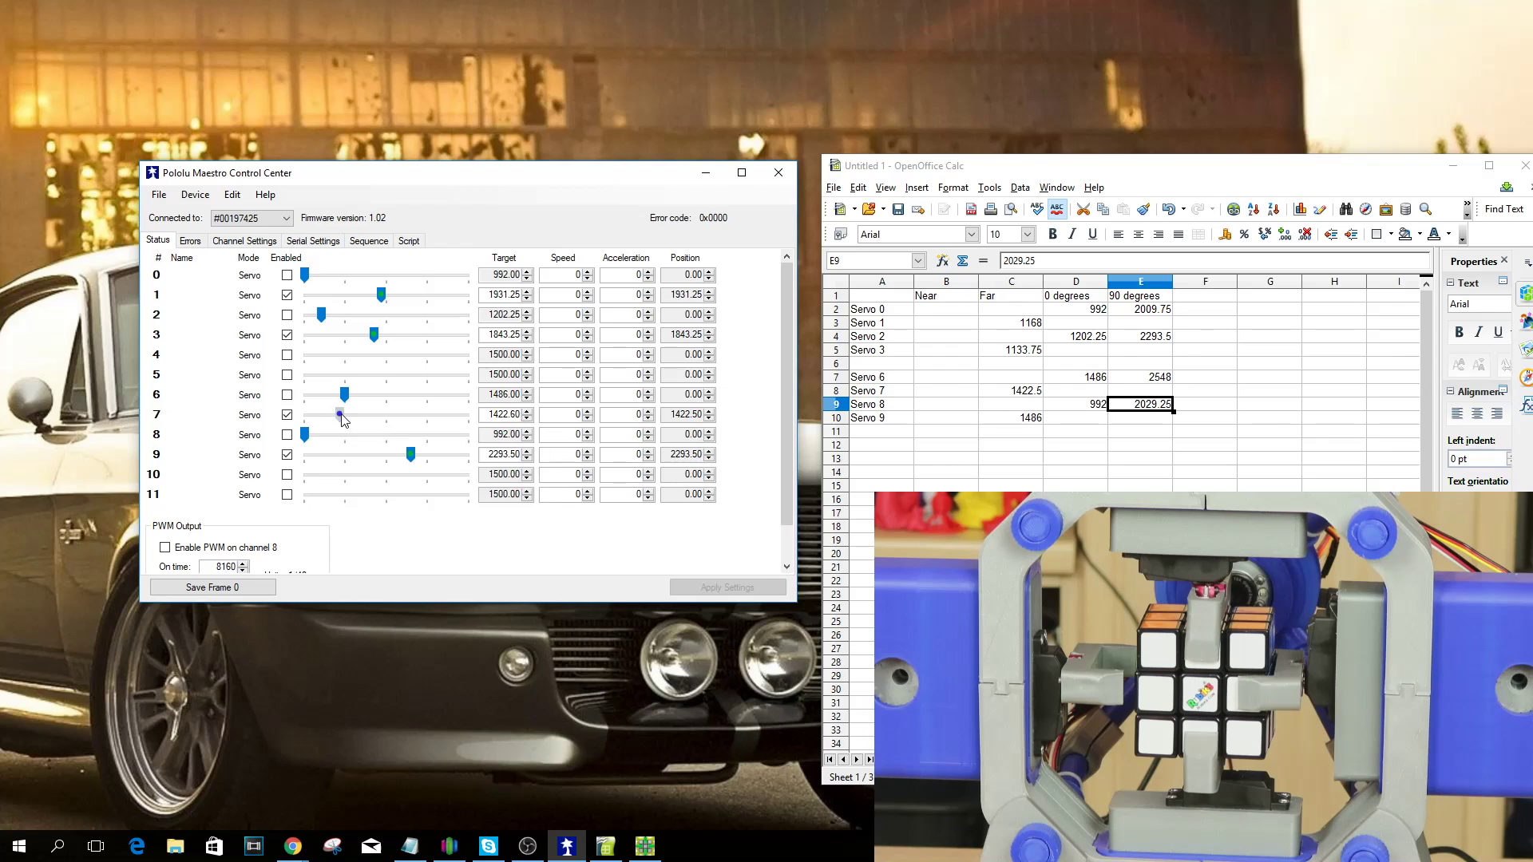
drag(341, 415, 400, 416)
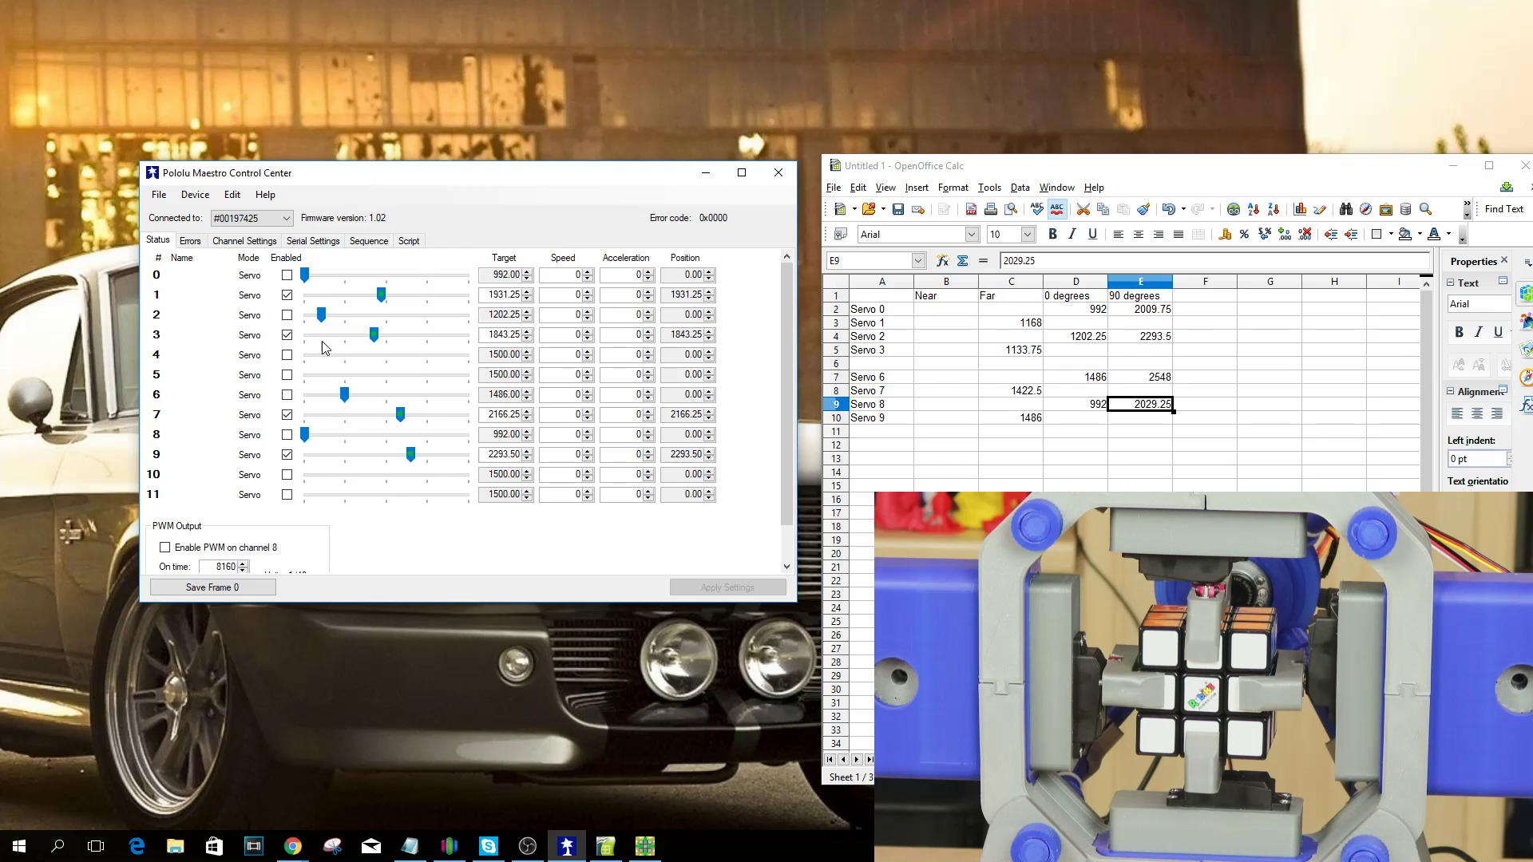
drag(374, 335, 368, 337)
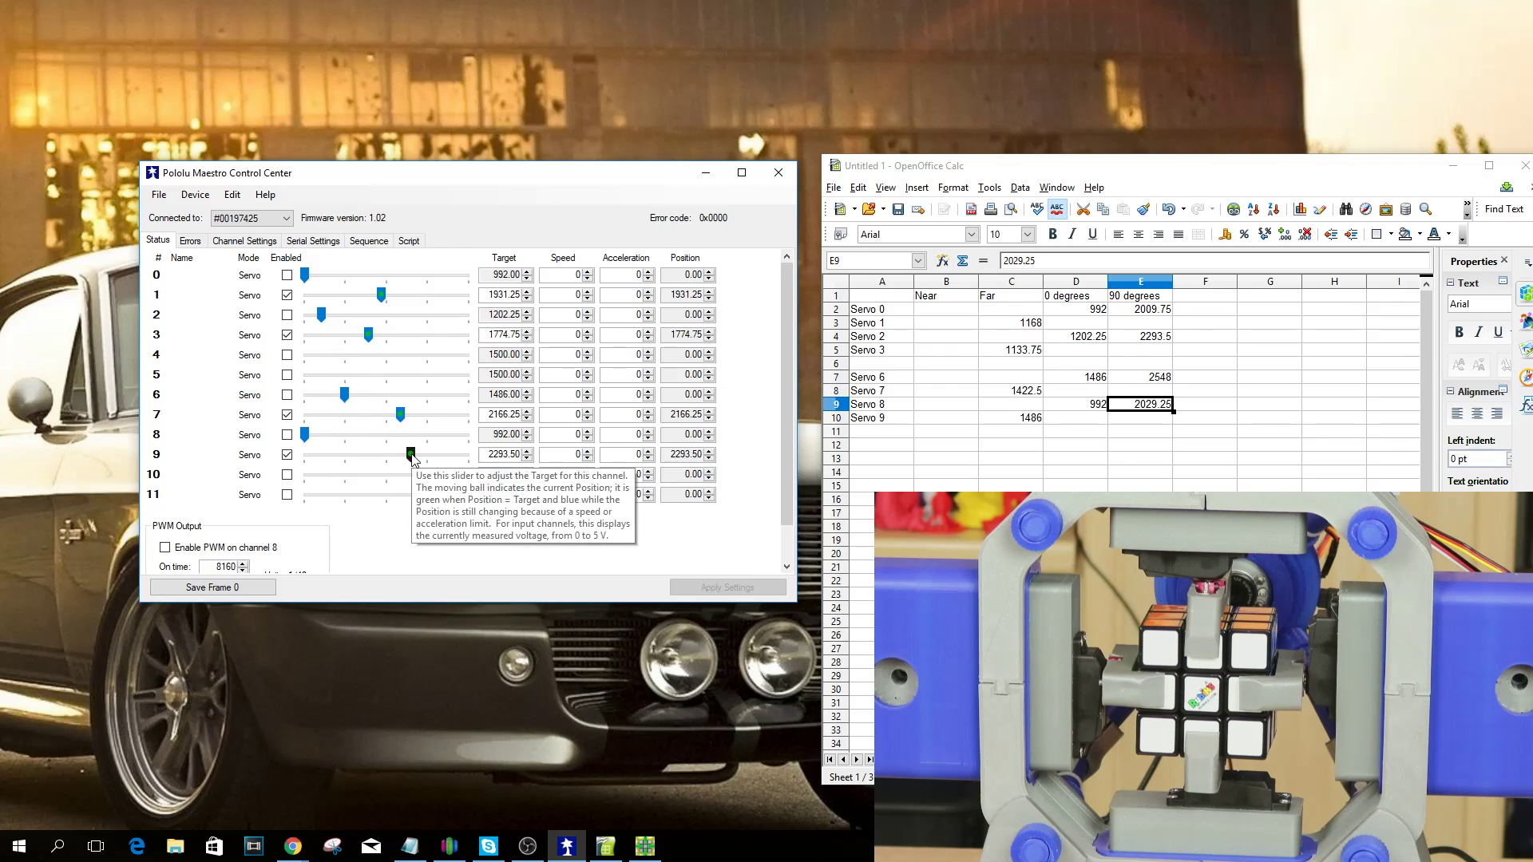
drag(411, 457, 412, 454)
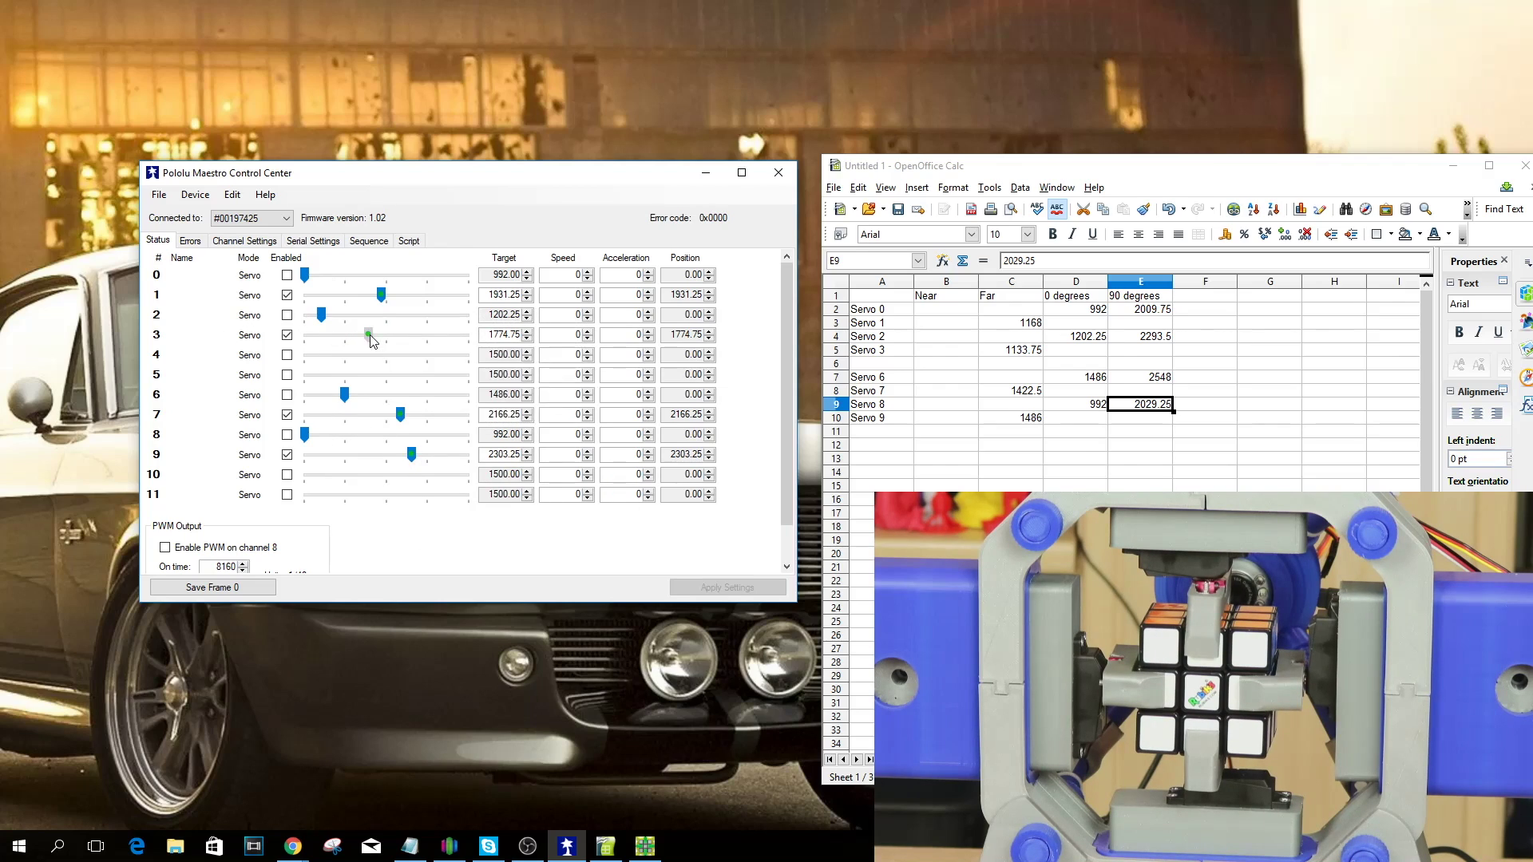
drag(370, 336, 374, 337)
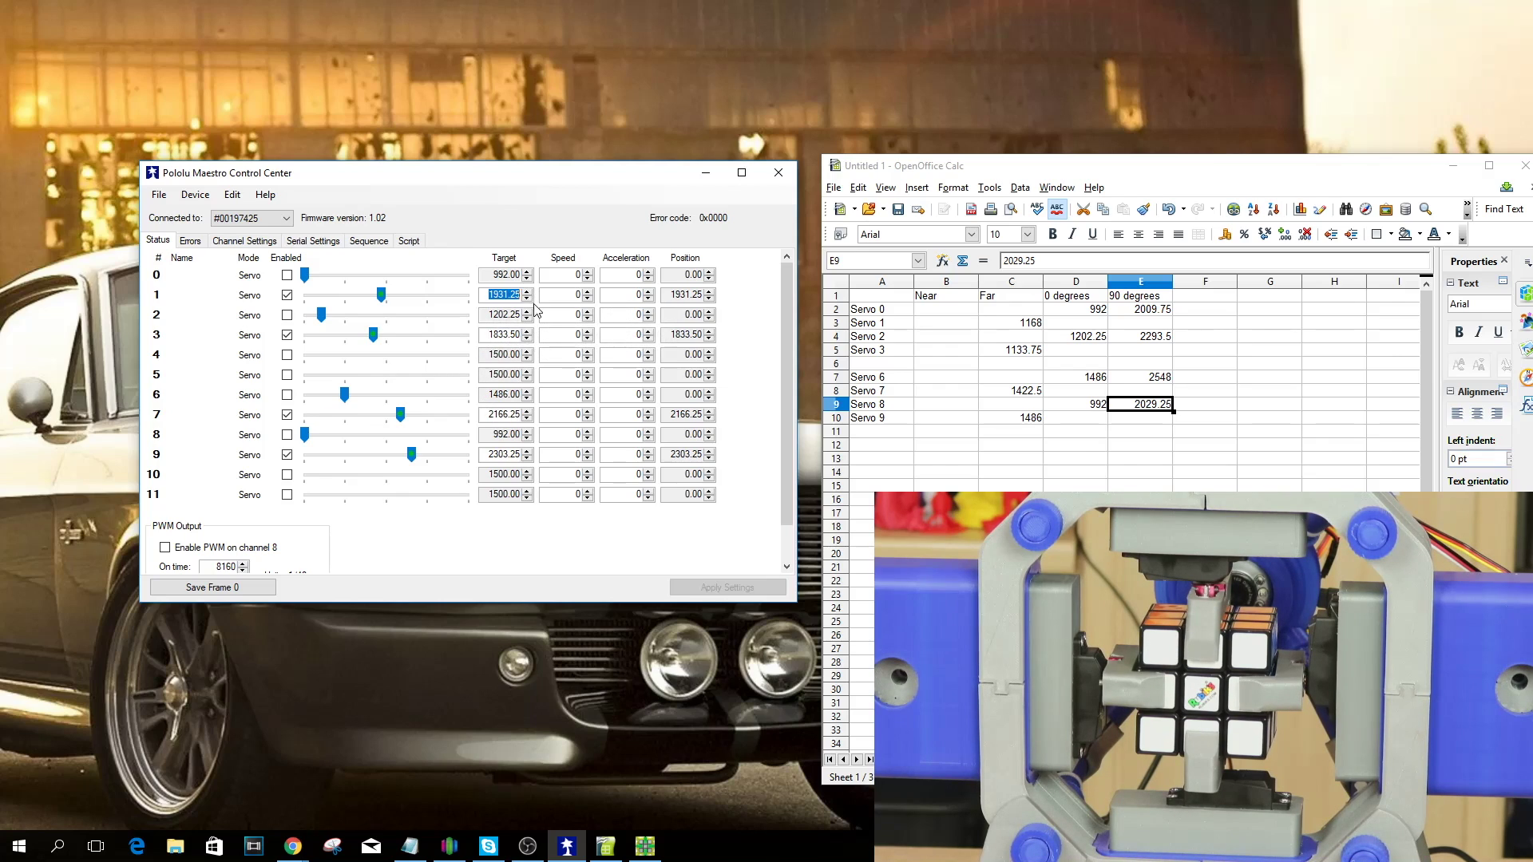
Log Near values 1931.25, 1833.5, 2166.25 and 2303.25 for servos 1, 3, 7, 9 in column B
click(953, 324)
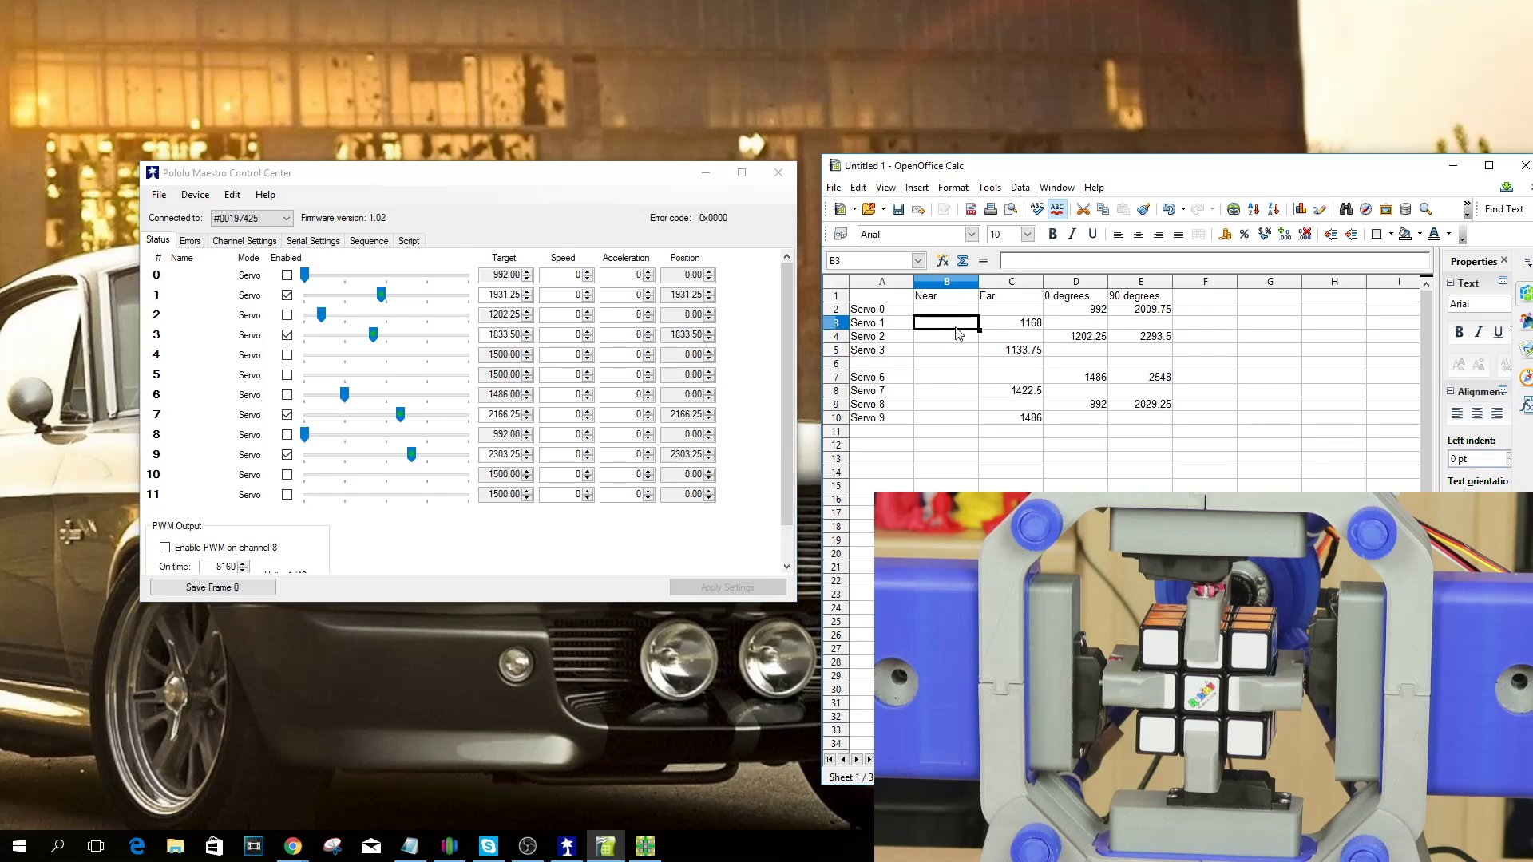
text(1931.25)
click(947, 350)
text(1833.5)
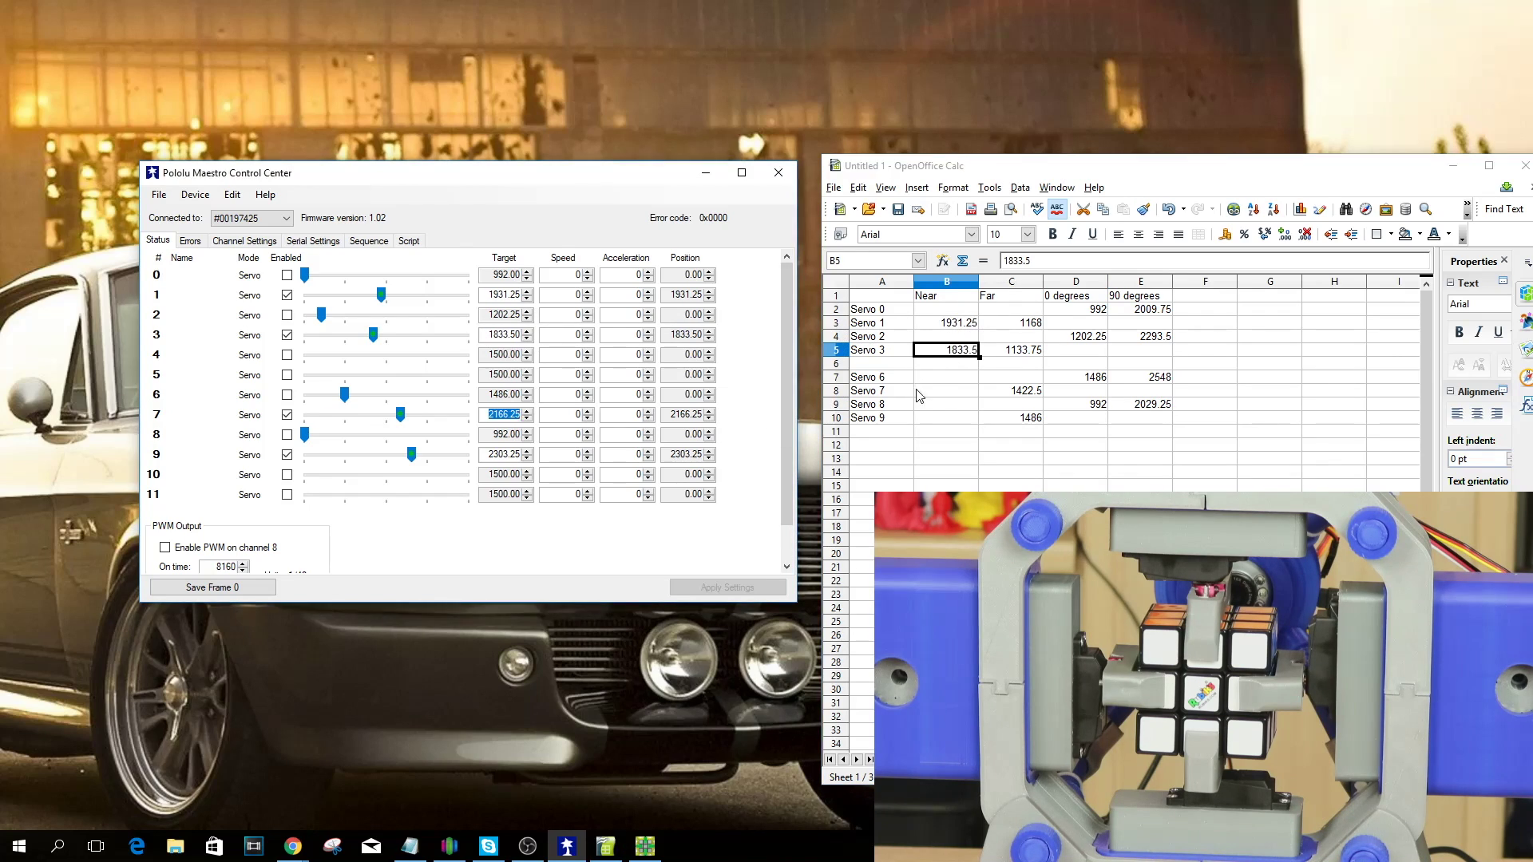
click(934, 390)
text(2166.25)
key(alt+Tab)
click(957, 415)
text(2303.25)
key(Return)
key(Return)
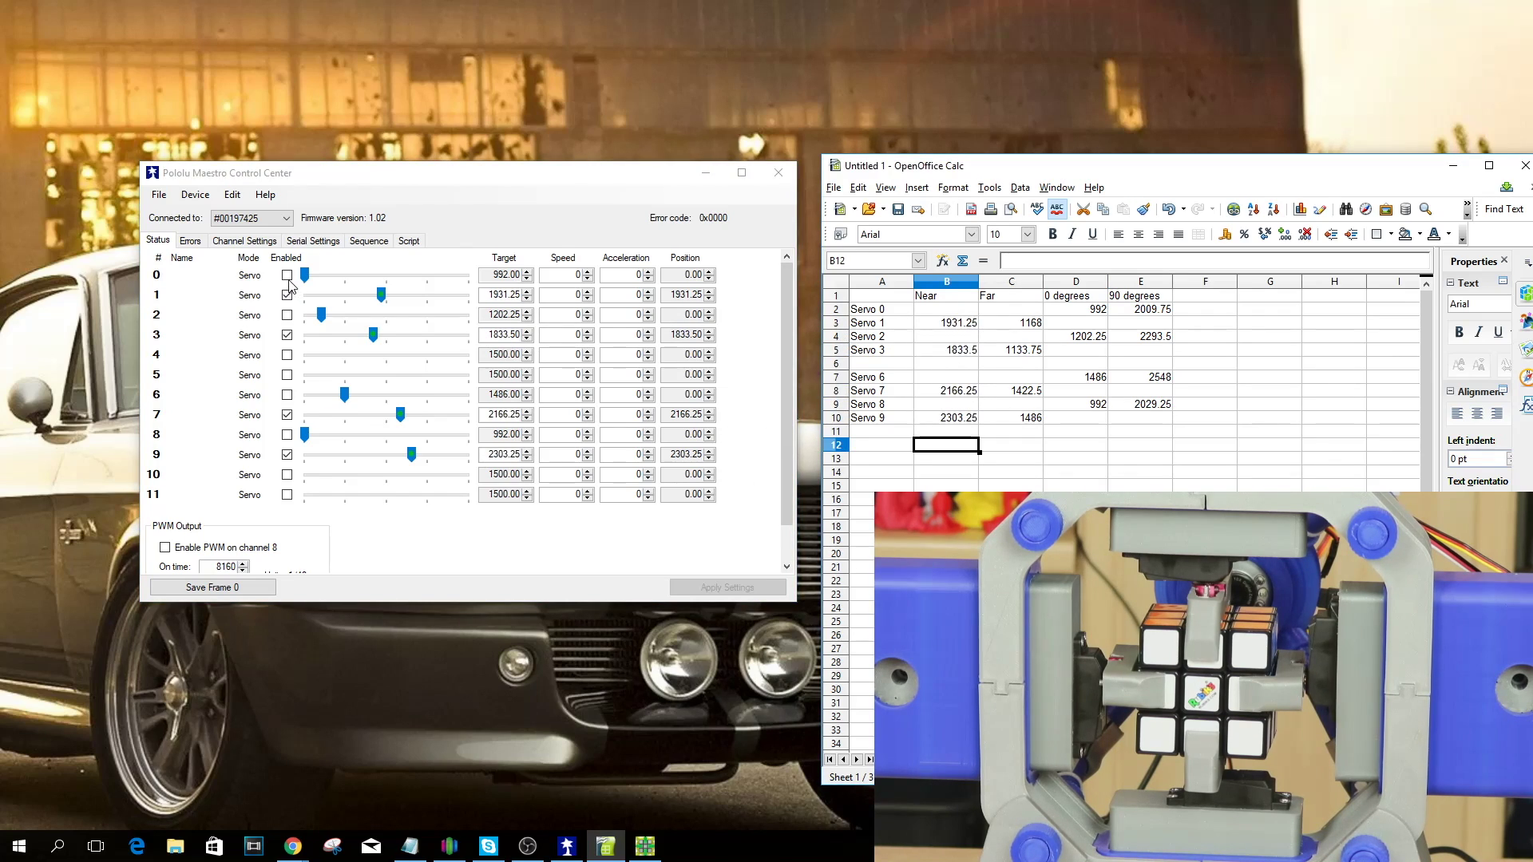
Enter acceleration 110 for channels 0, 2, 6 and 8 and apply the settings
click(262, 243)
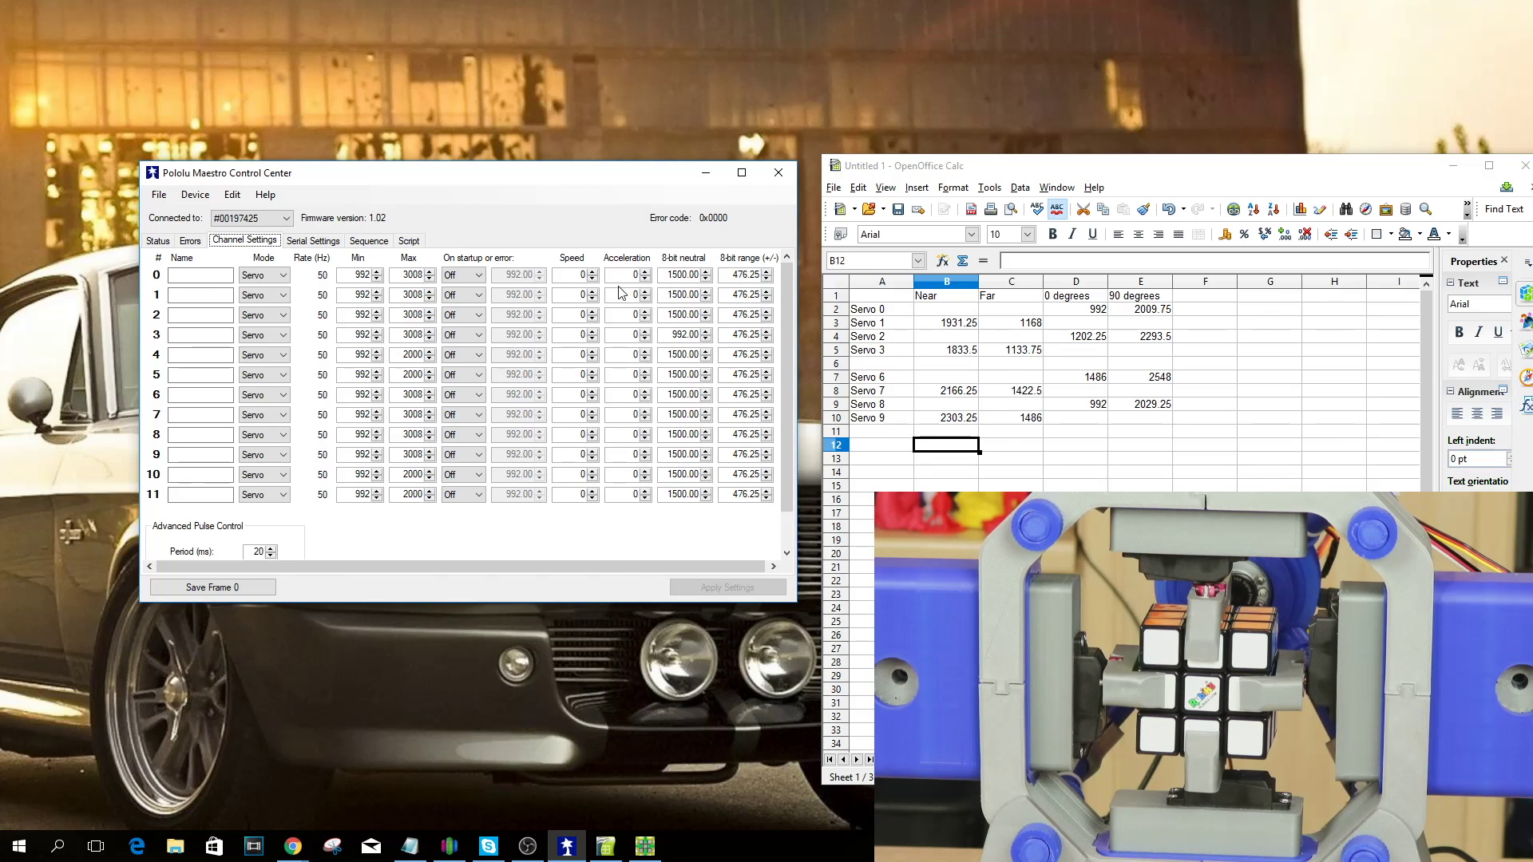
click(637, 275)
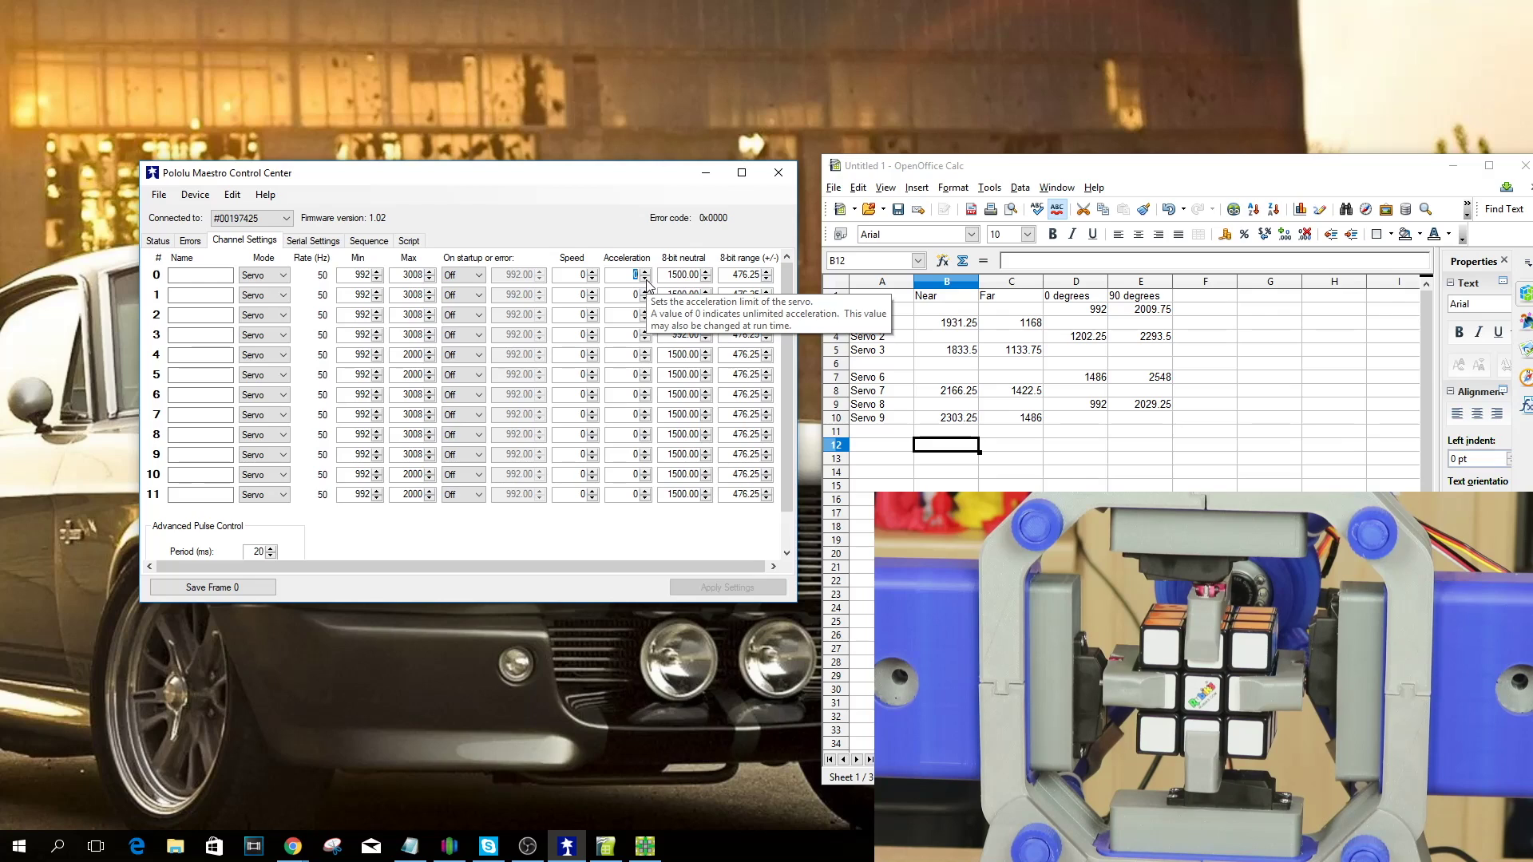
text(110)
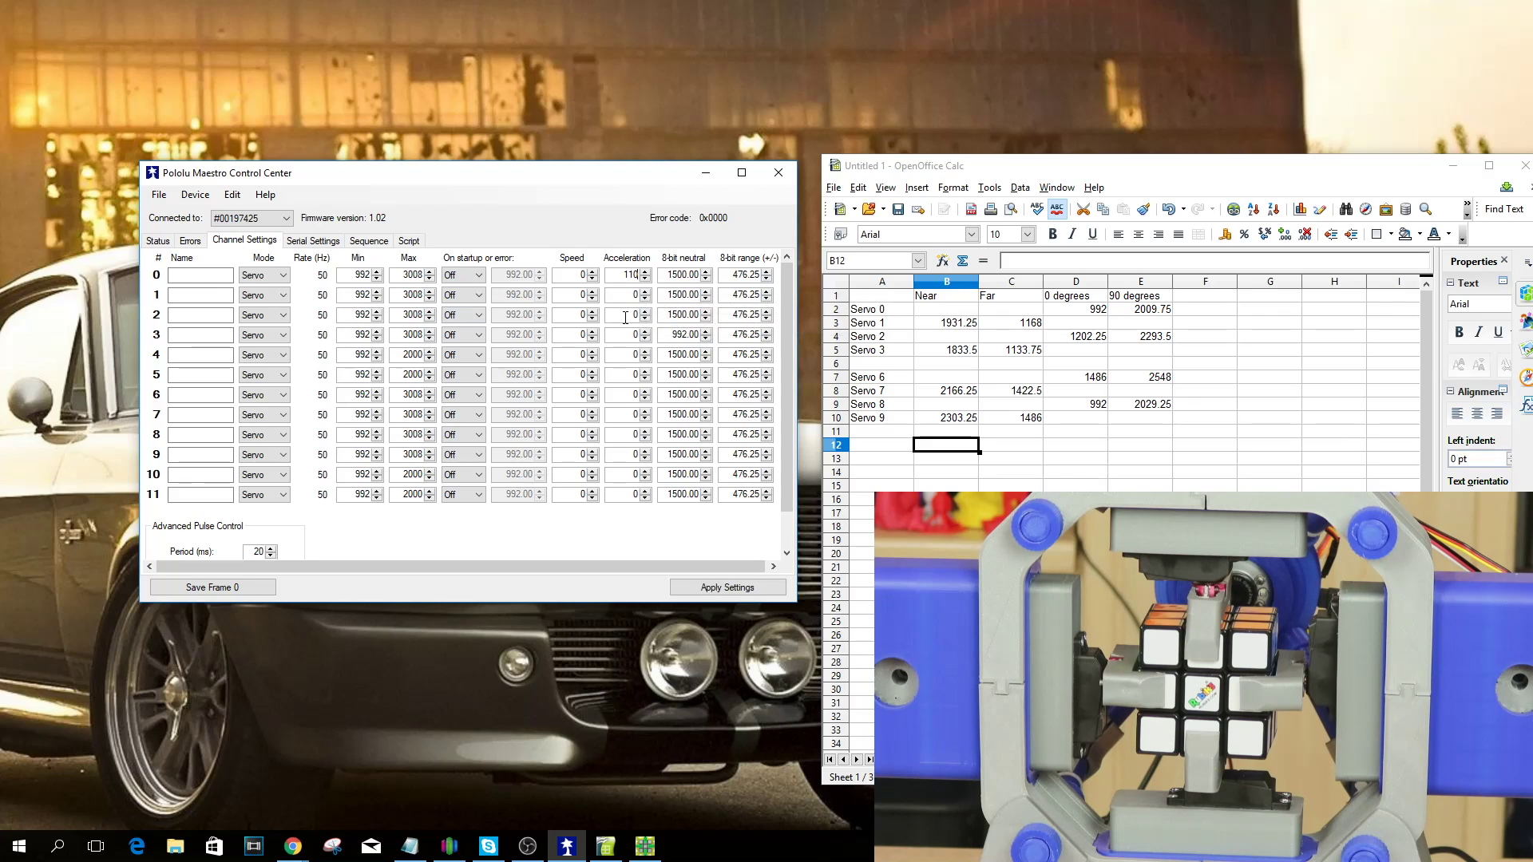
text(110)
click(637, 395)
text(110110)
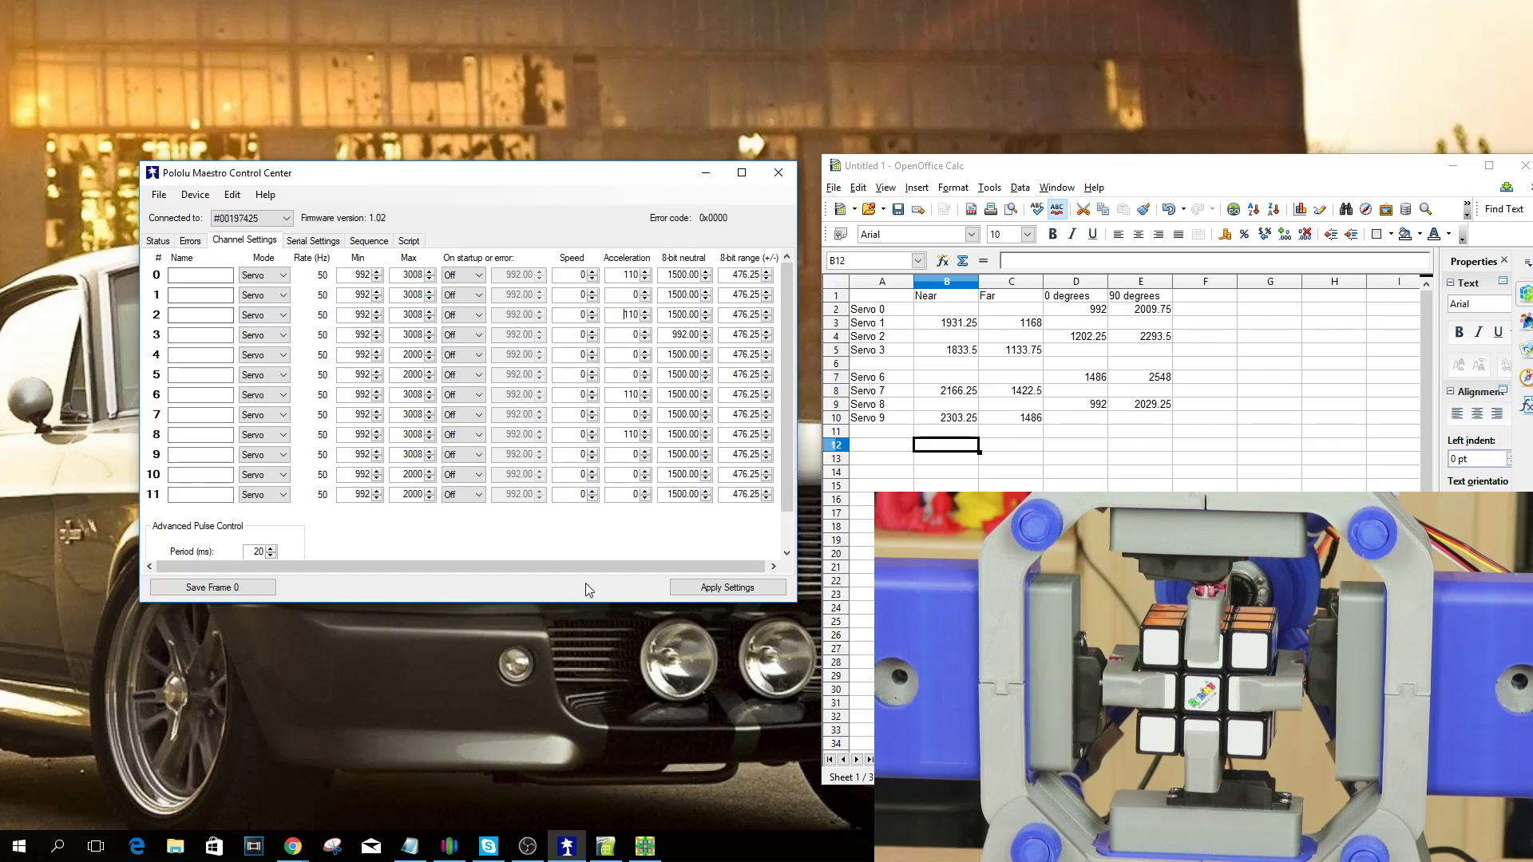
click(724, 587)
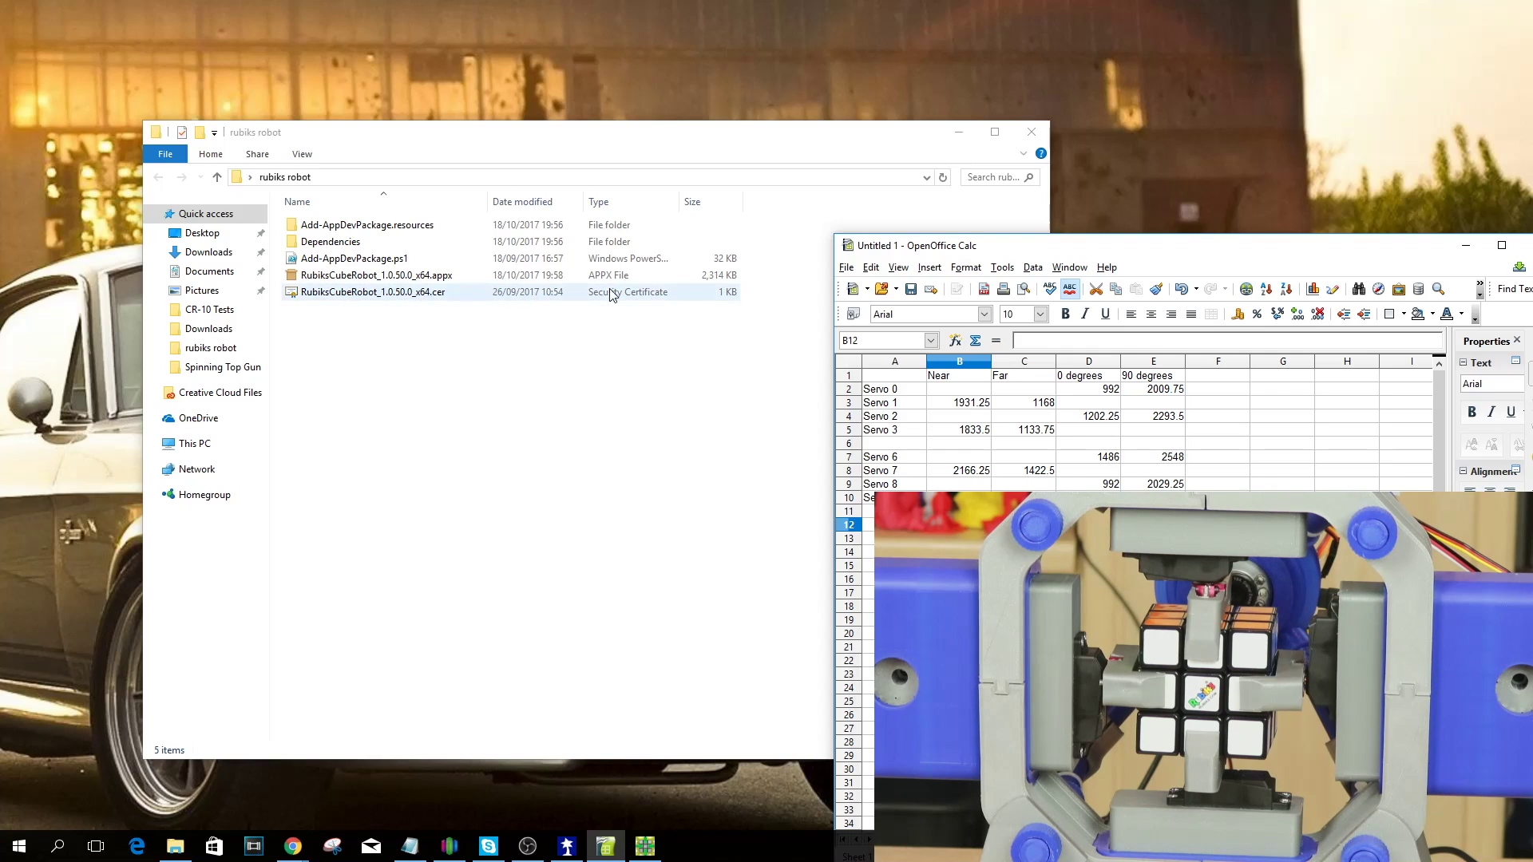
Minimize the rubiks robot Explorer folder window
click(959, 132)
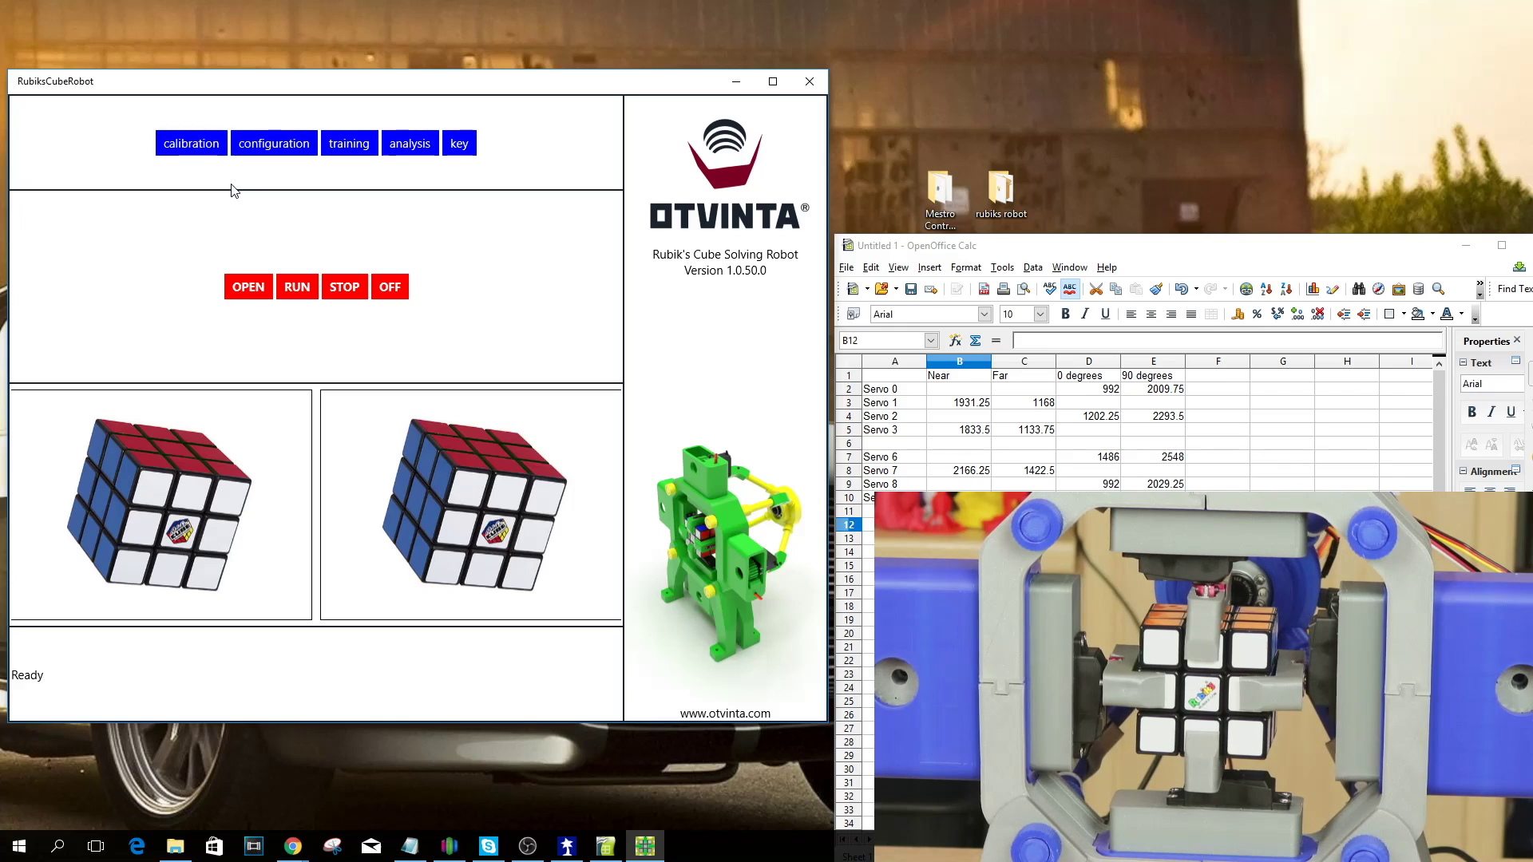
Open the servo calibration page and copy Servo 0's 0°/90° values from the spreadsheet into Arm 0
click(193, 146)
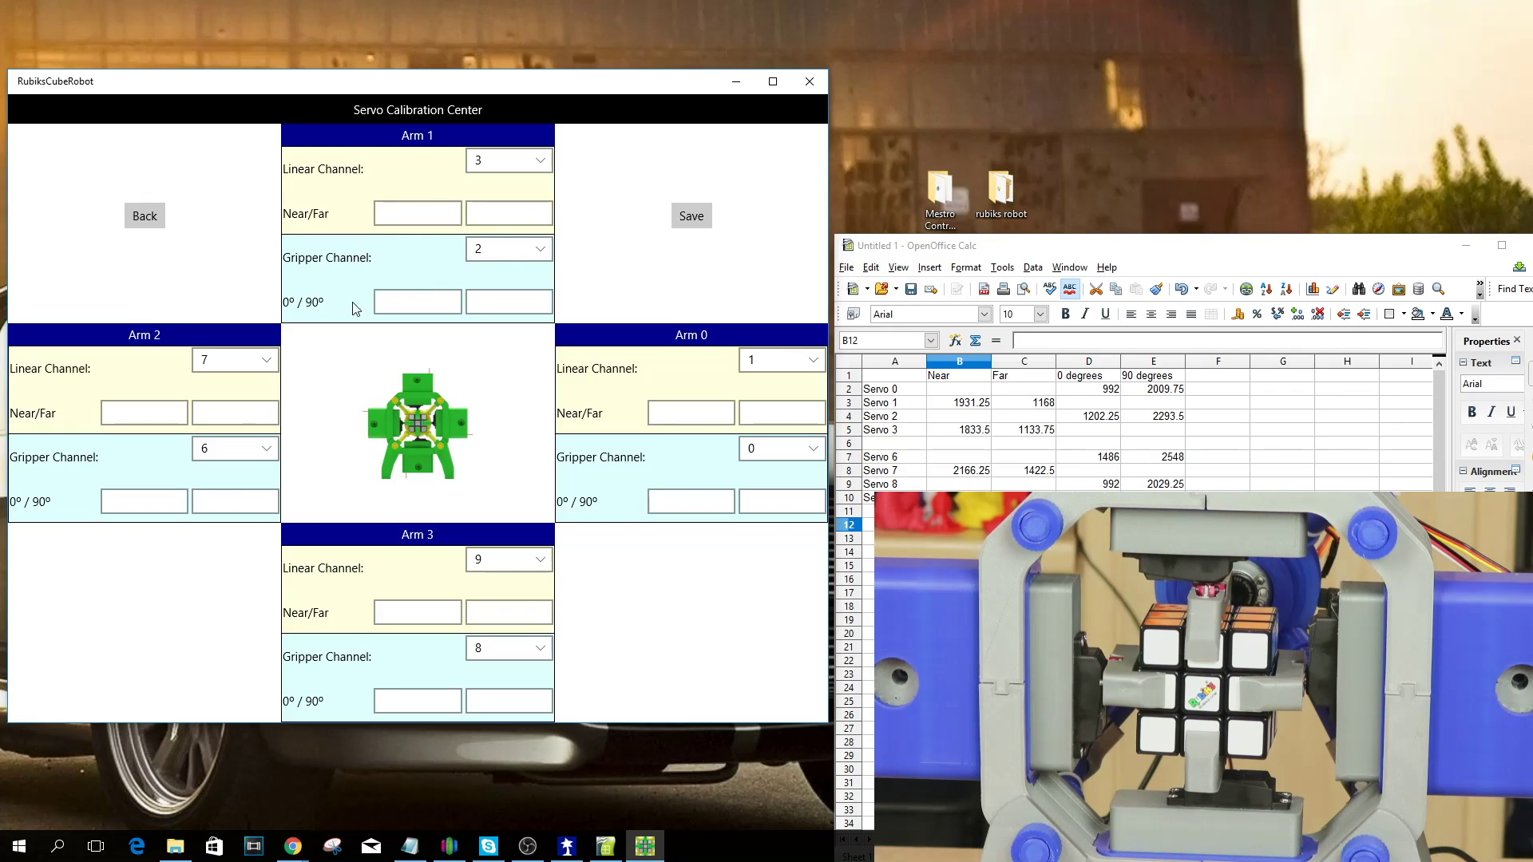
click(982, 406)
click(1109, 391)
click(1154, 393)
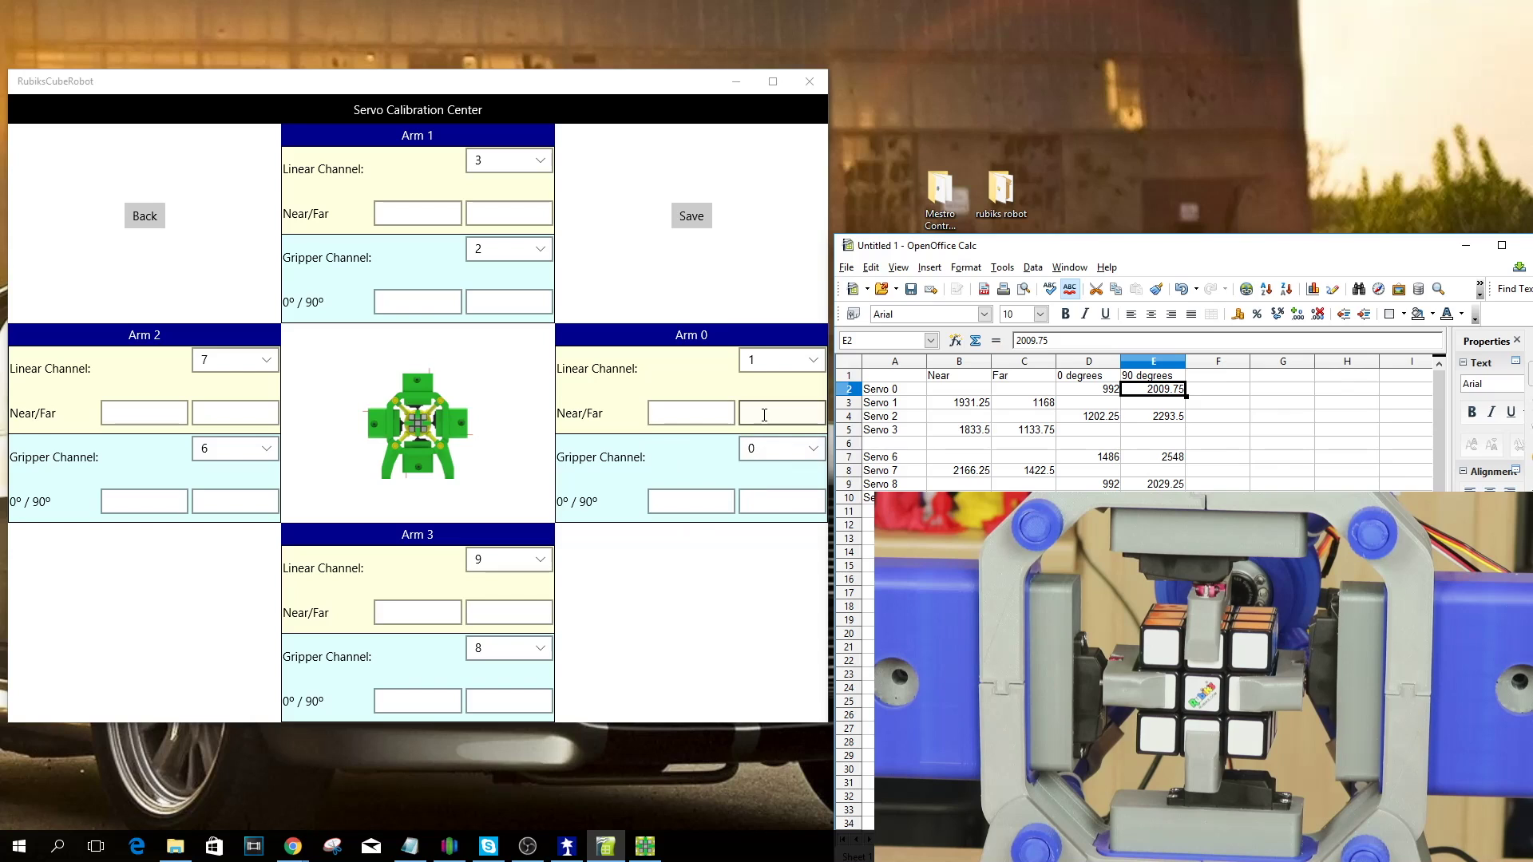
click(688, 413)
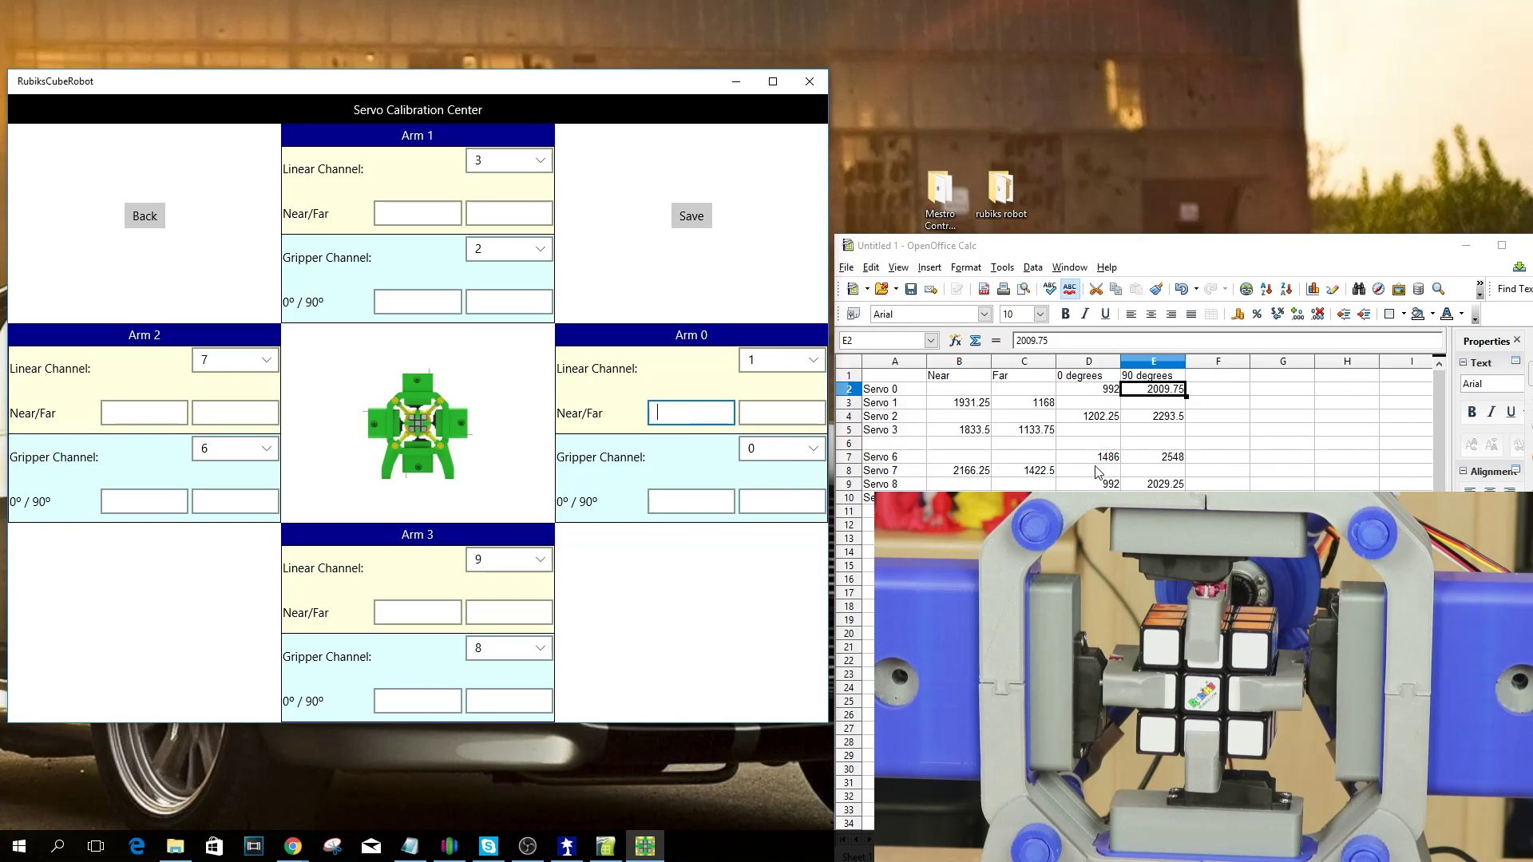
key(ctrl+c)
Copy the next servos' Near/Far and 0°/90° values from Calc into the matching arm boxes
drag(1089, 389, 1153, 416)
click(959, 403)
key(ctrl+c)
click(1024, 403)
click(765, 413)
key(ctrl+v)
key(ctrl+c)
click(418, 302)
key(ctrl+v)
Fill the remaining arm boxes from Servo 7 onward, including Arm 3's Far value 1486, then save the calibration
drag(959, 429, 1153, 484)
click(959, 470)
click(144, 413)
key(ctrl+v)
click(417, 701)
key(ctrl+v)
click(417, 613)
key(ctrl+v)
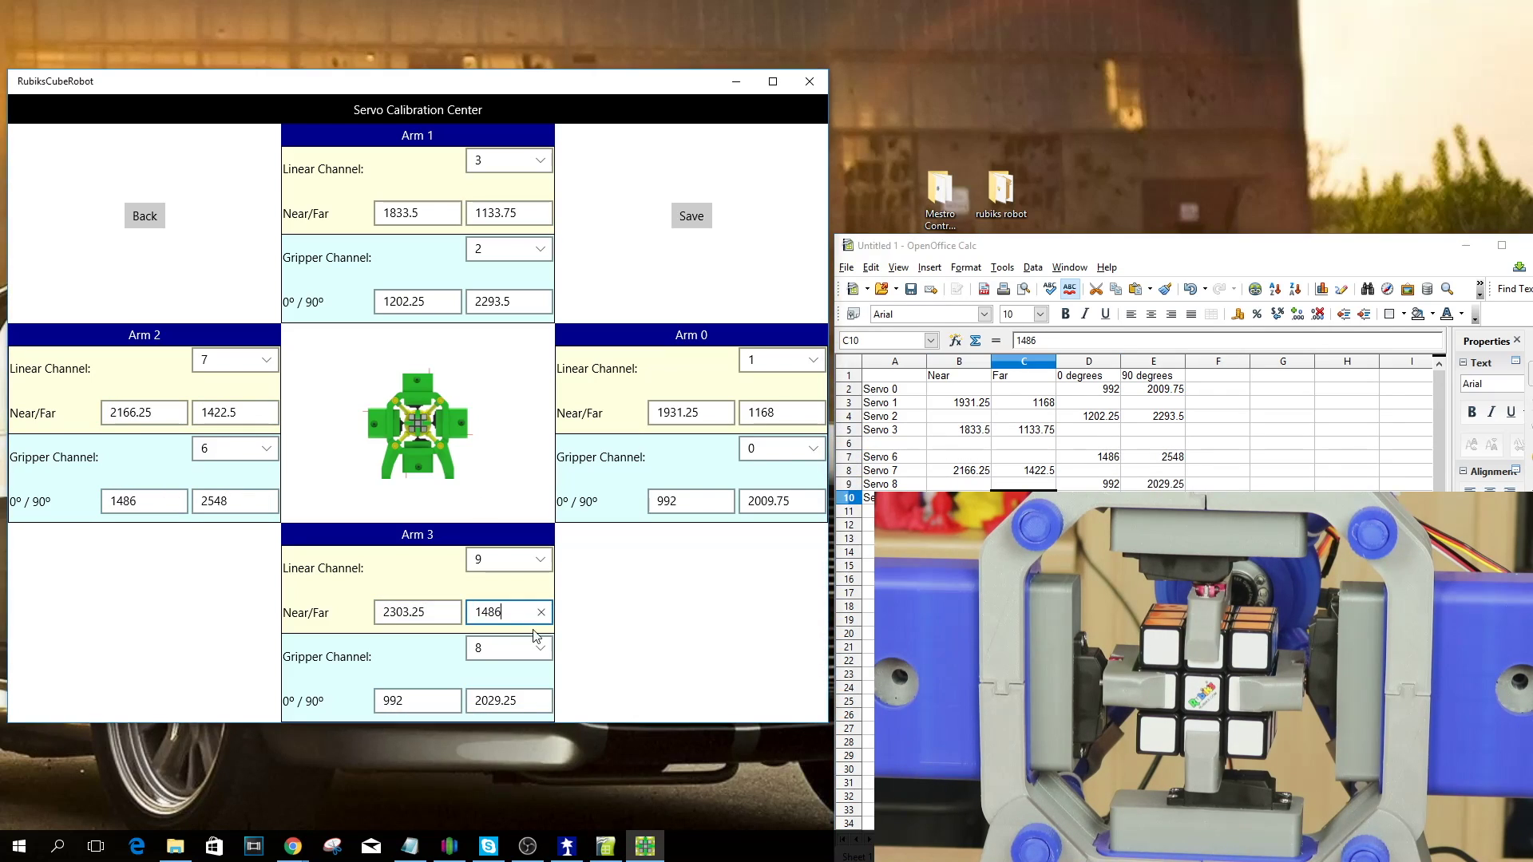
click(685, 219)
click(152, 216)
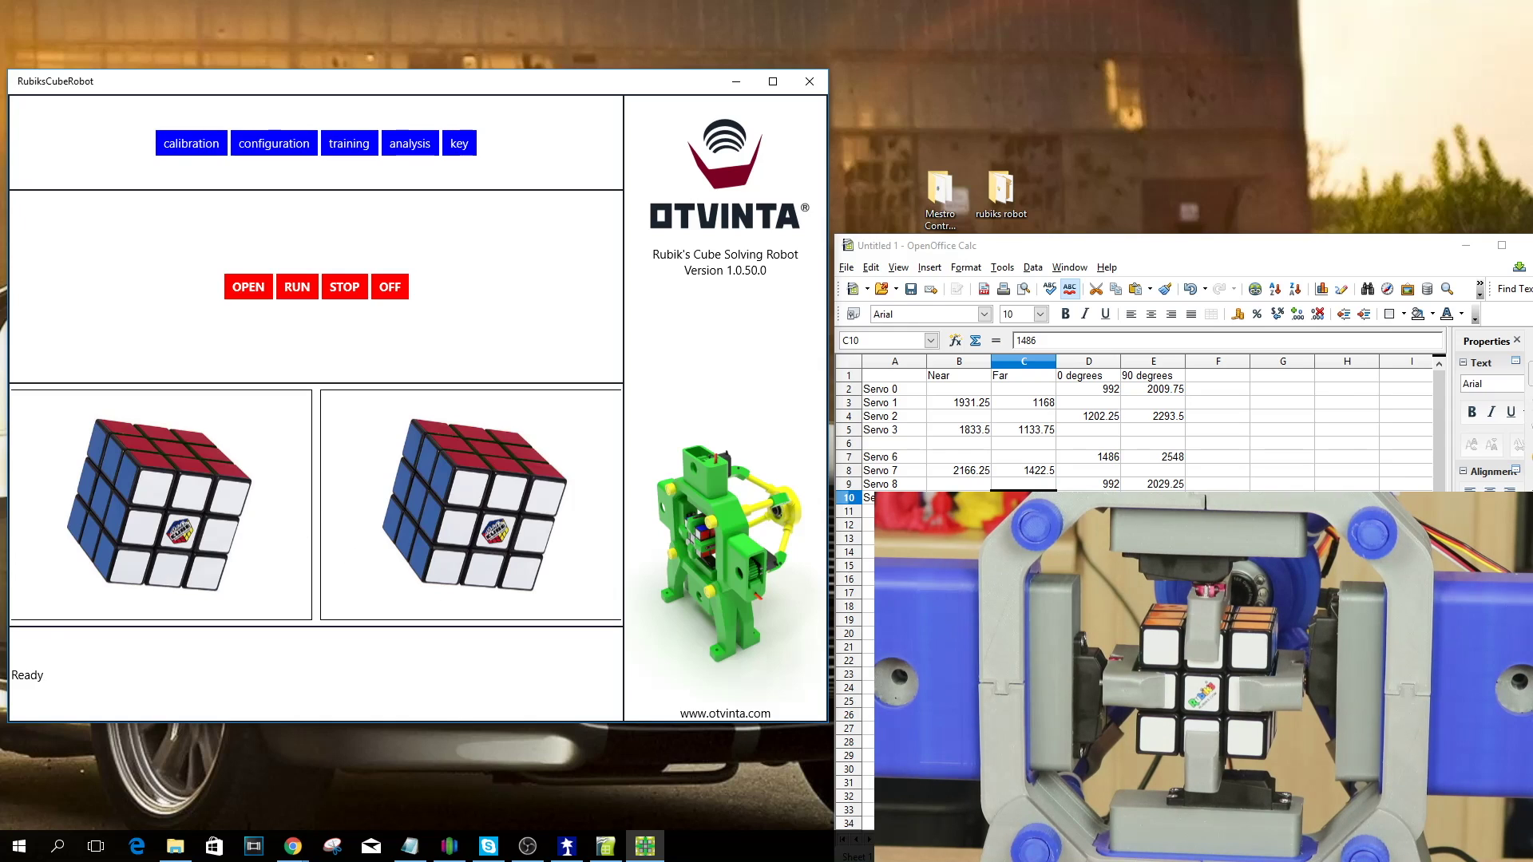
In the Maestro Status tab, enable servos 9, 7, 3 and 1
click(568, 848)
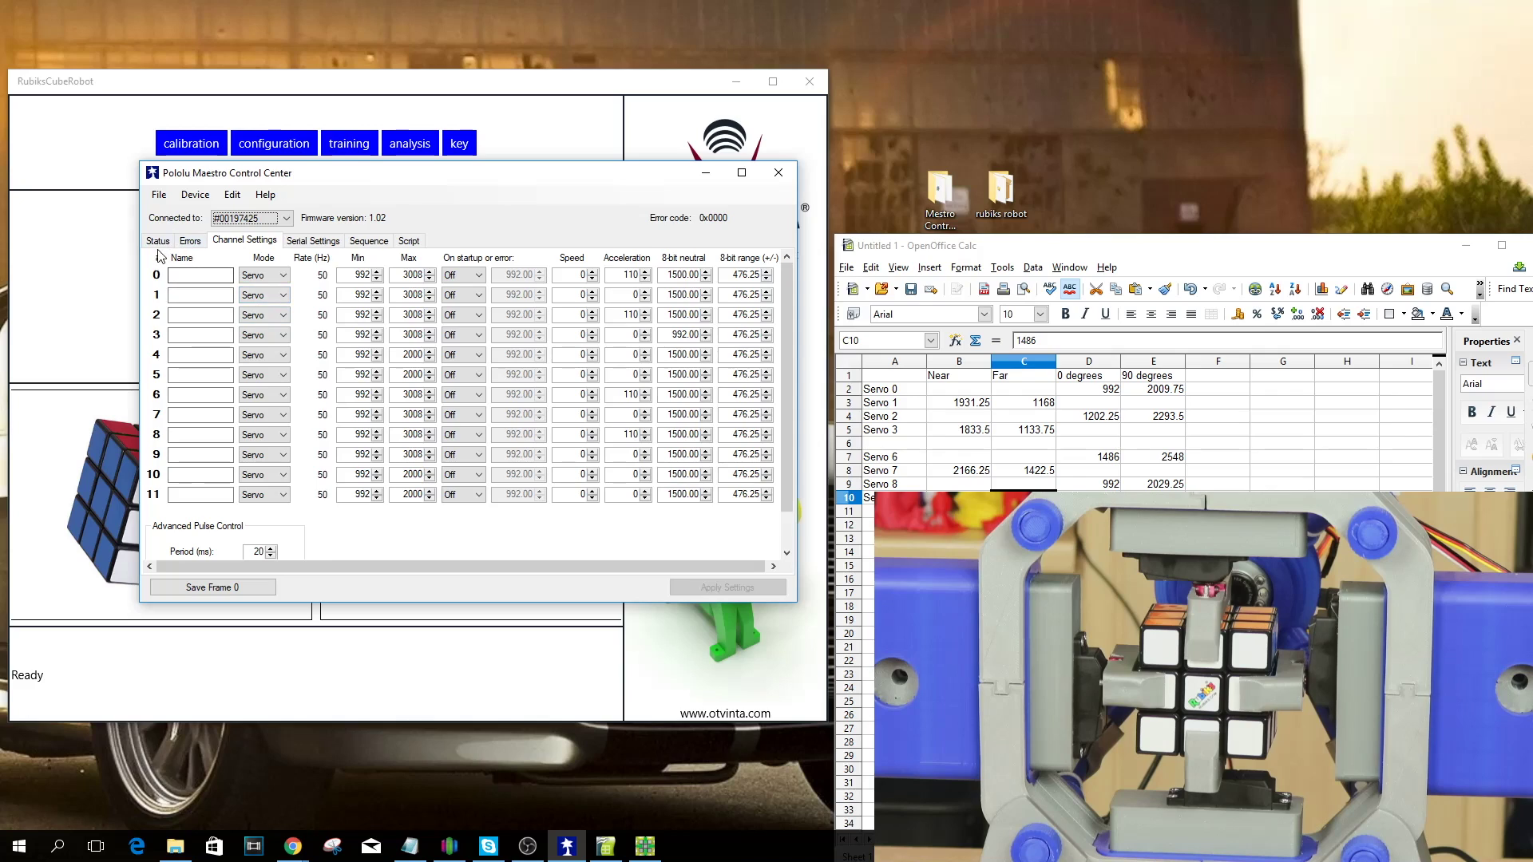
click(159, 242)
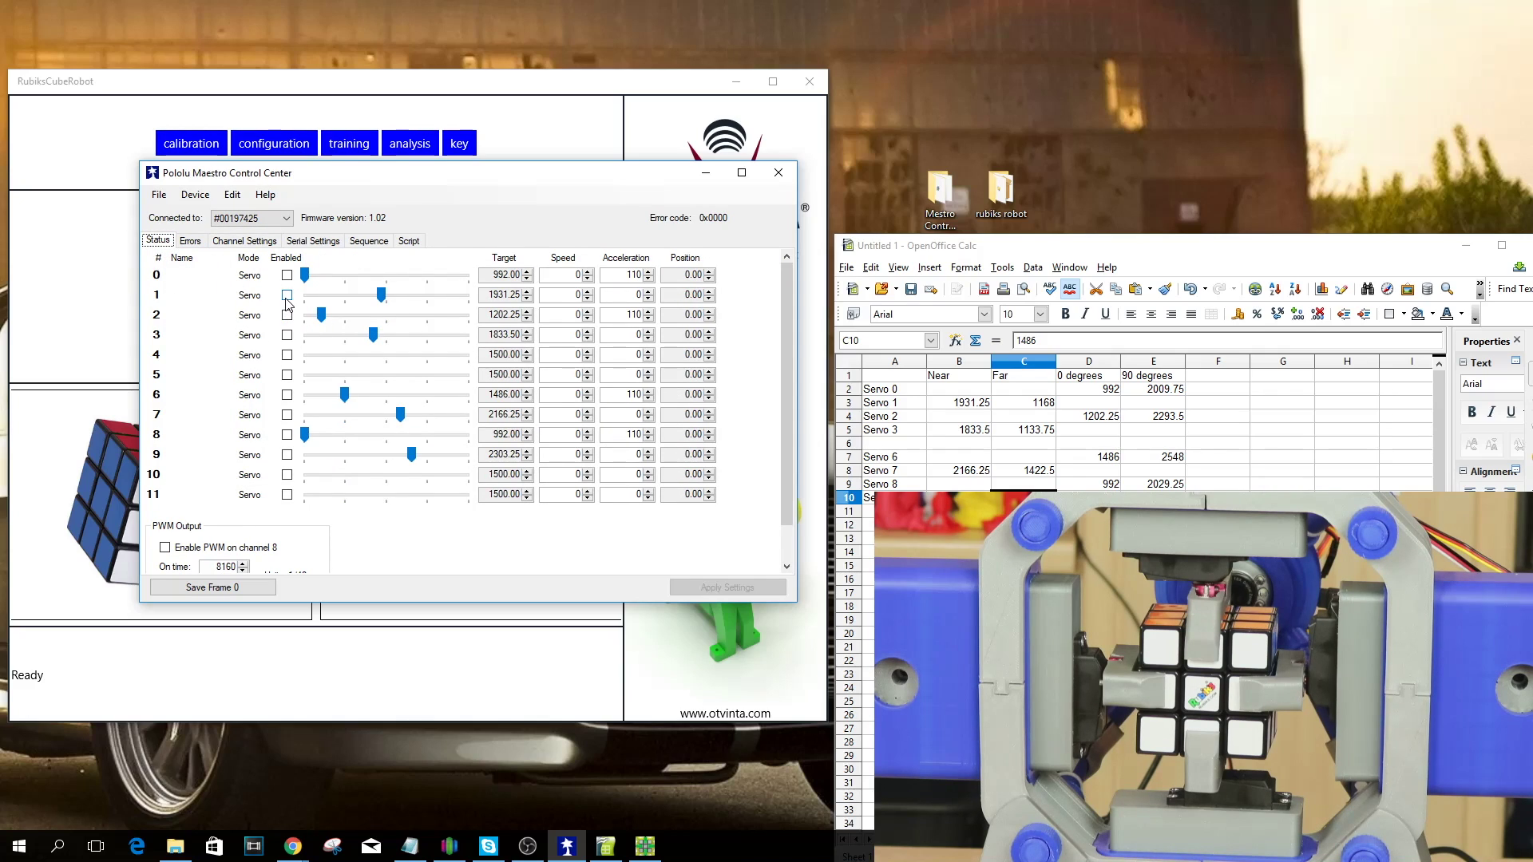
click(287, 455)
click(286, 415)
click(287, 335)
click(287, 294)
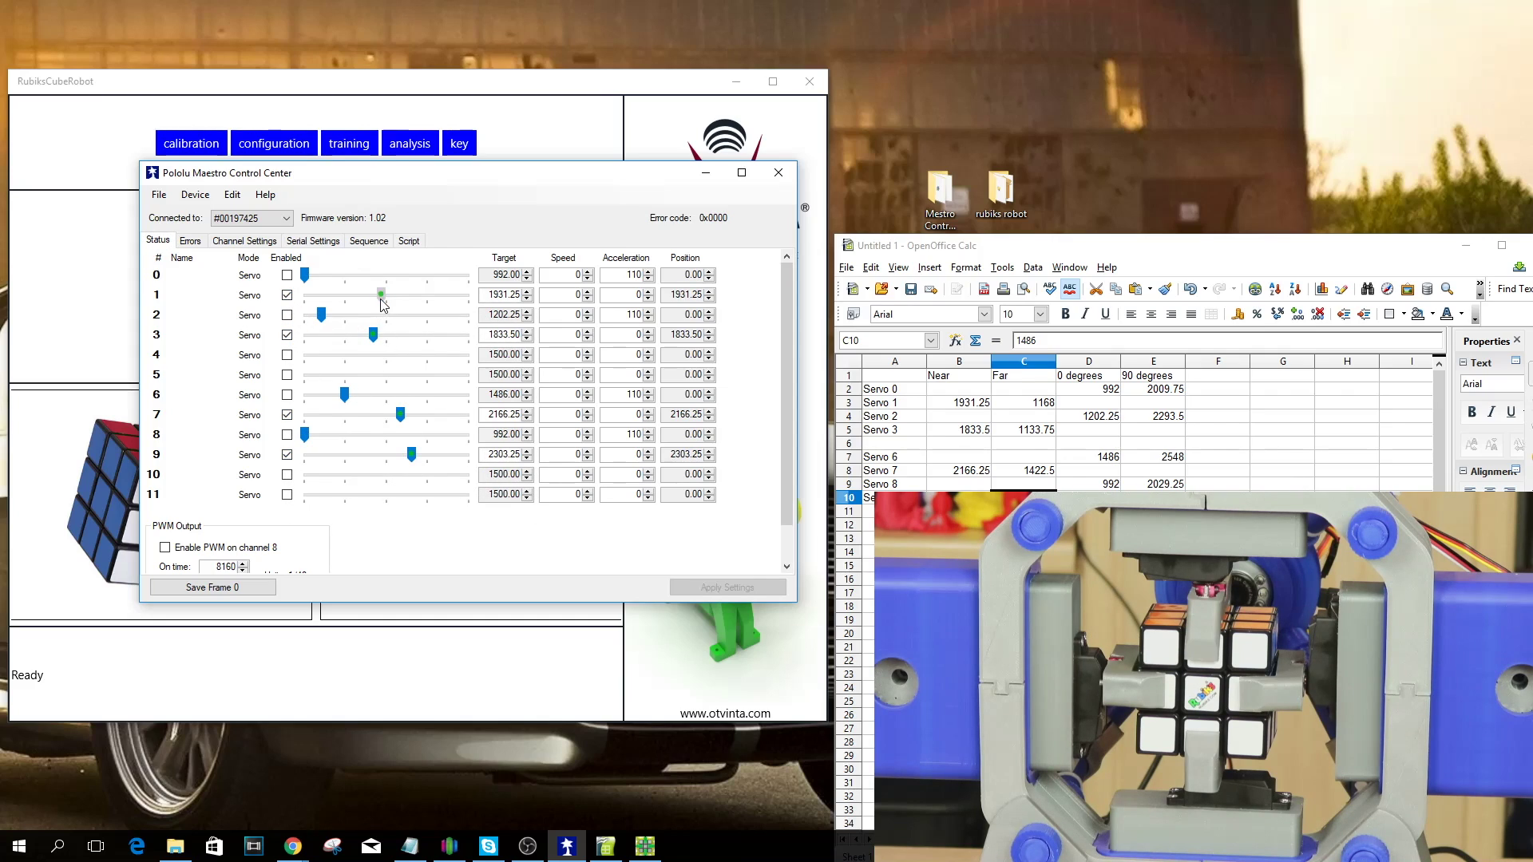
Lower servos 1, 3, 7 and 9 targets to retract the arms, then disable those servos
drag(382, 297, 321, 335)
drag(400, 414, 337, 415)
drag(412, 454, 341, 454)
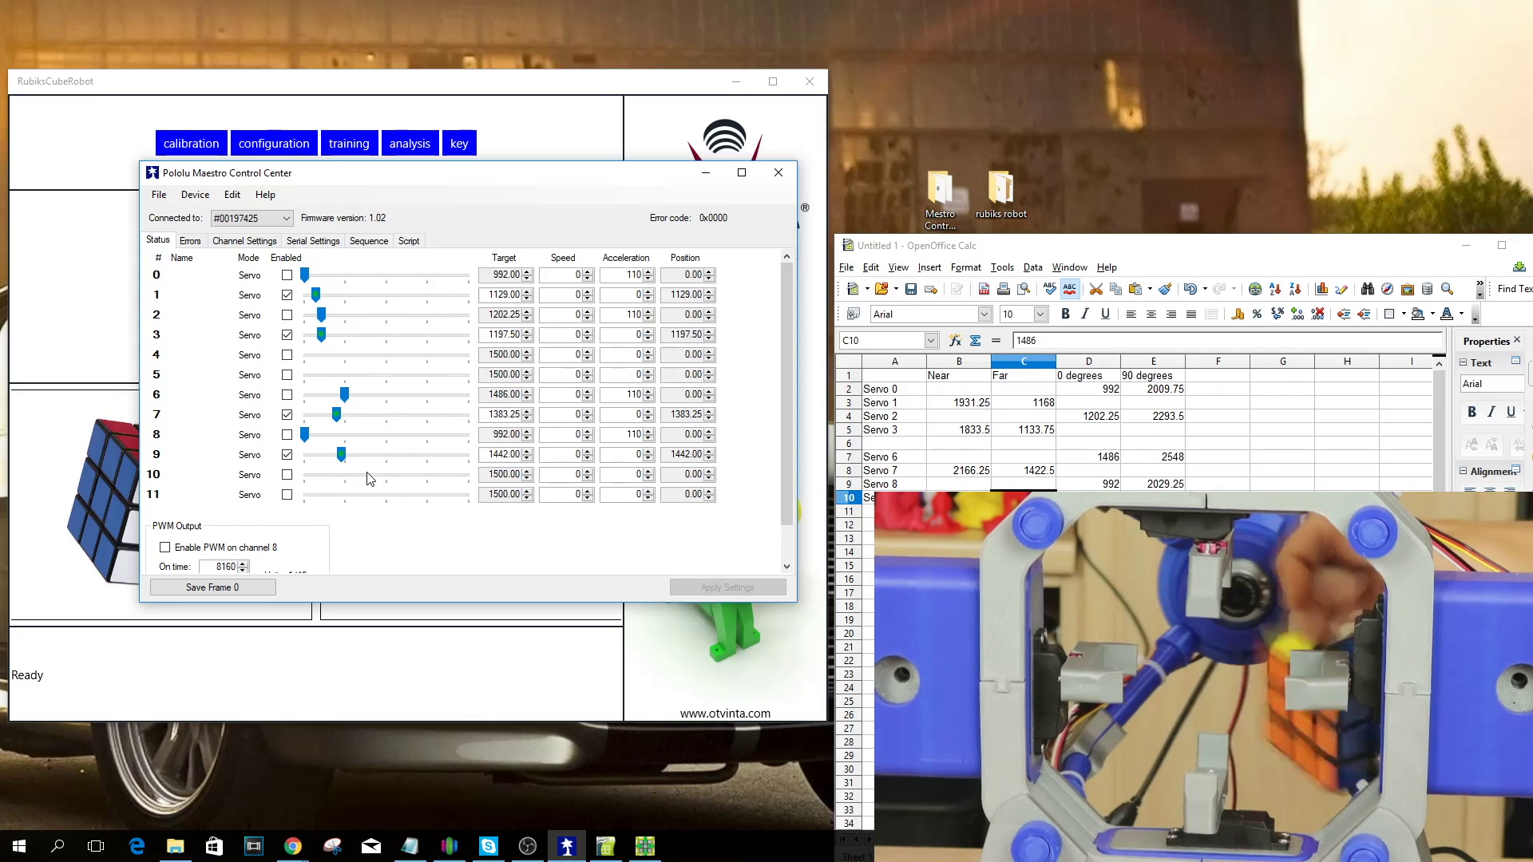
click(287, 454)
click(286, 414)
click(287, 334)
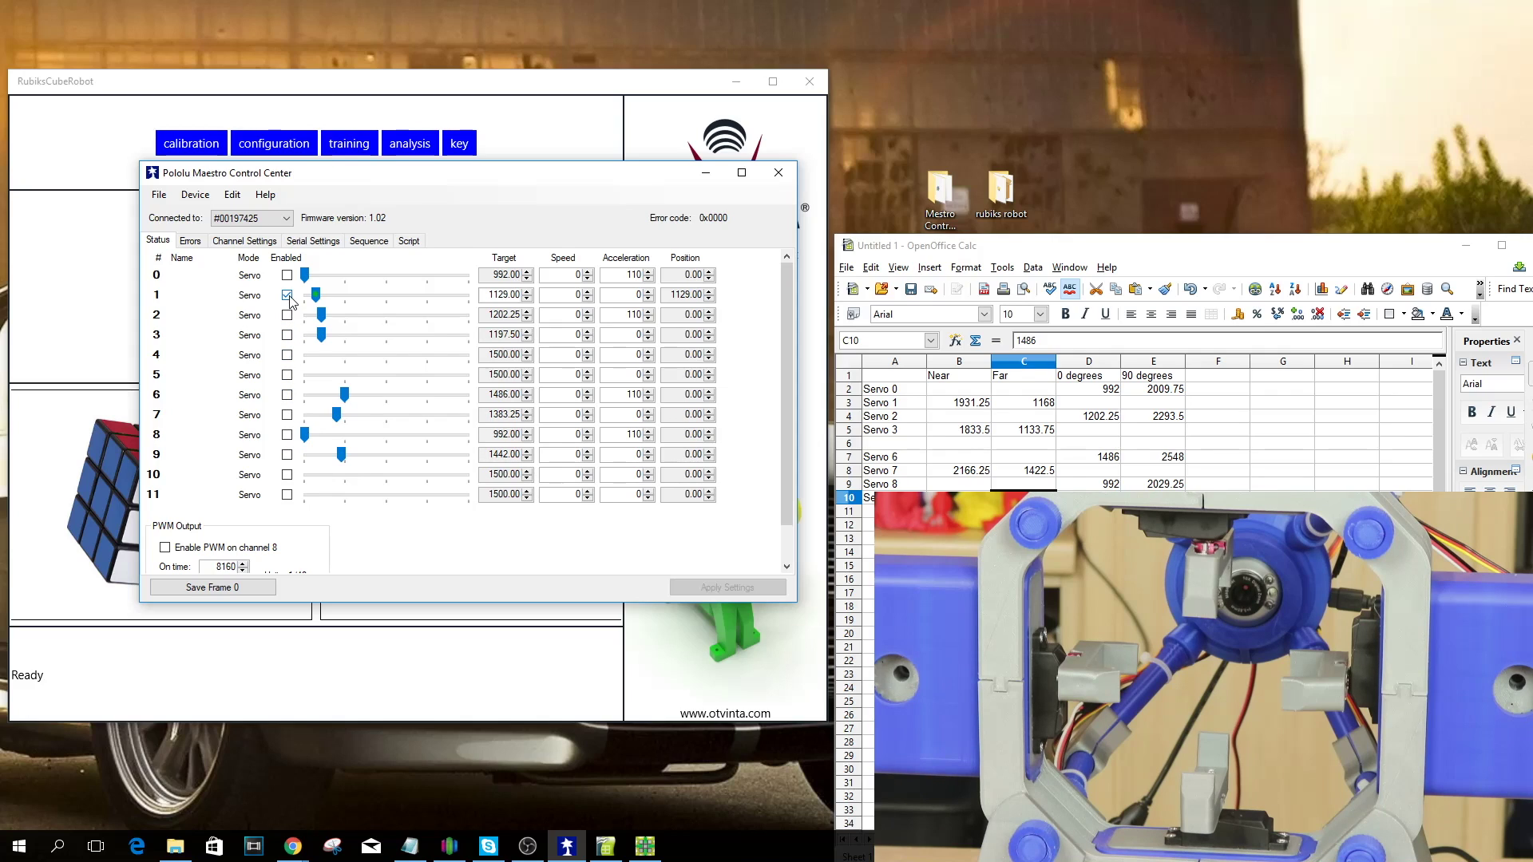
click(287, 295)
Start a RUN in RubiksCubeRobot and let photographing and analysis finish
click(72, 128)
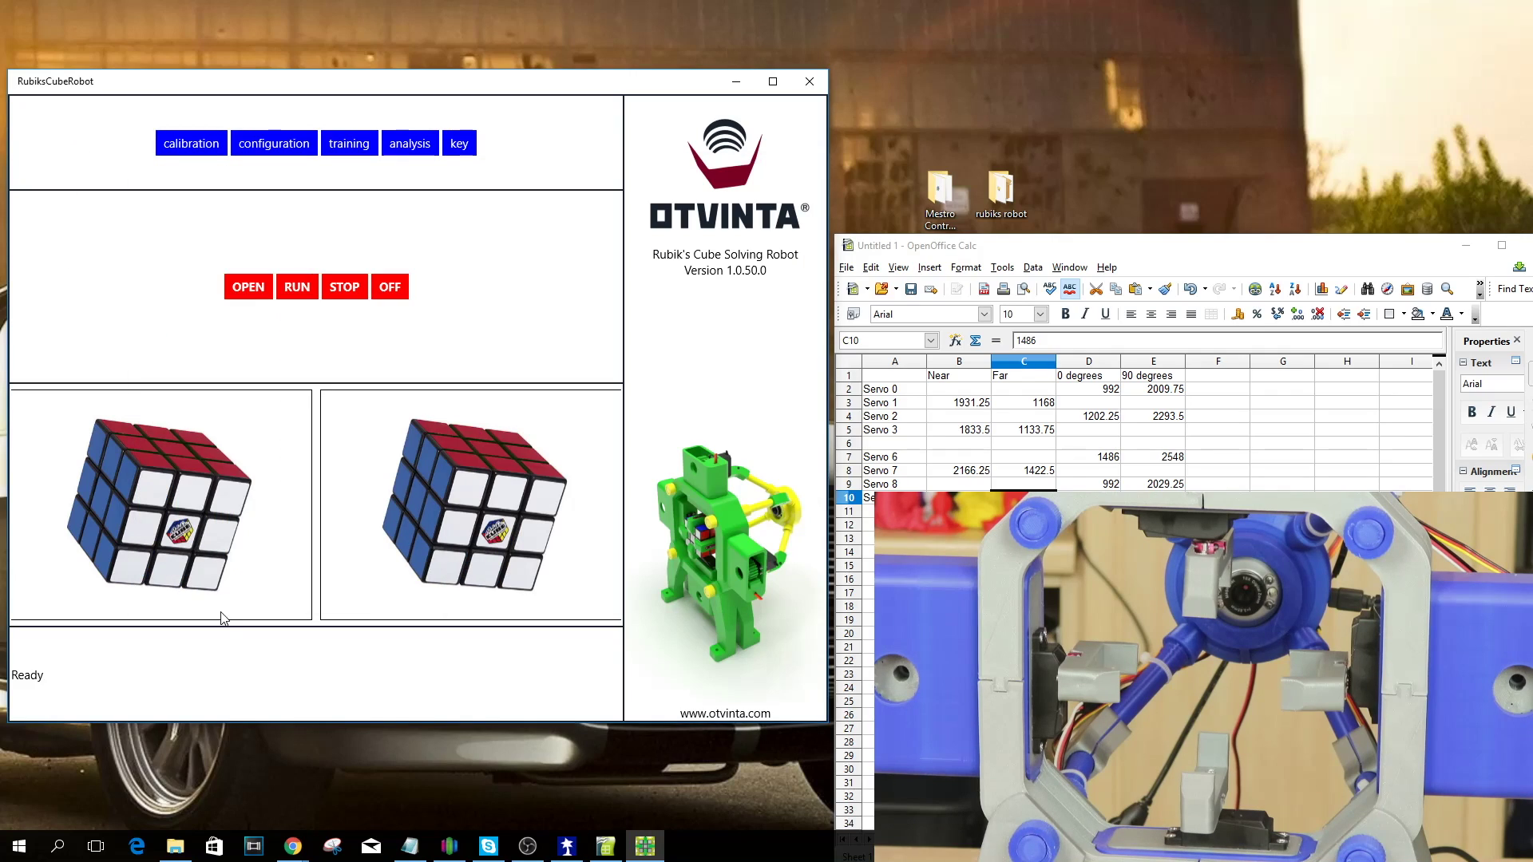
click(298, 290)
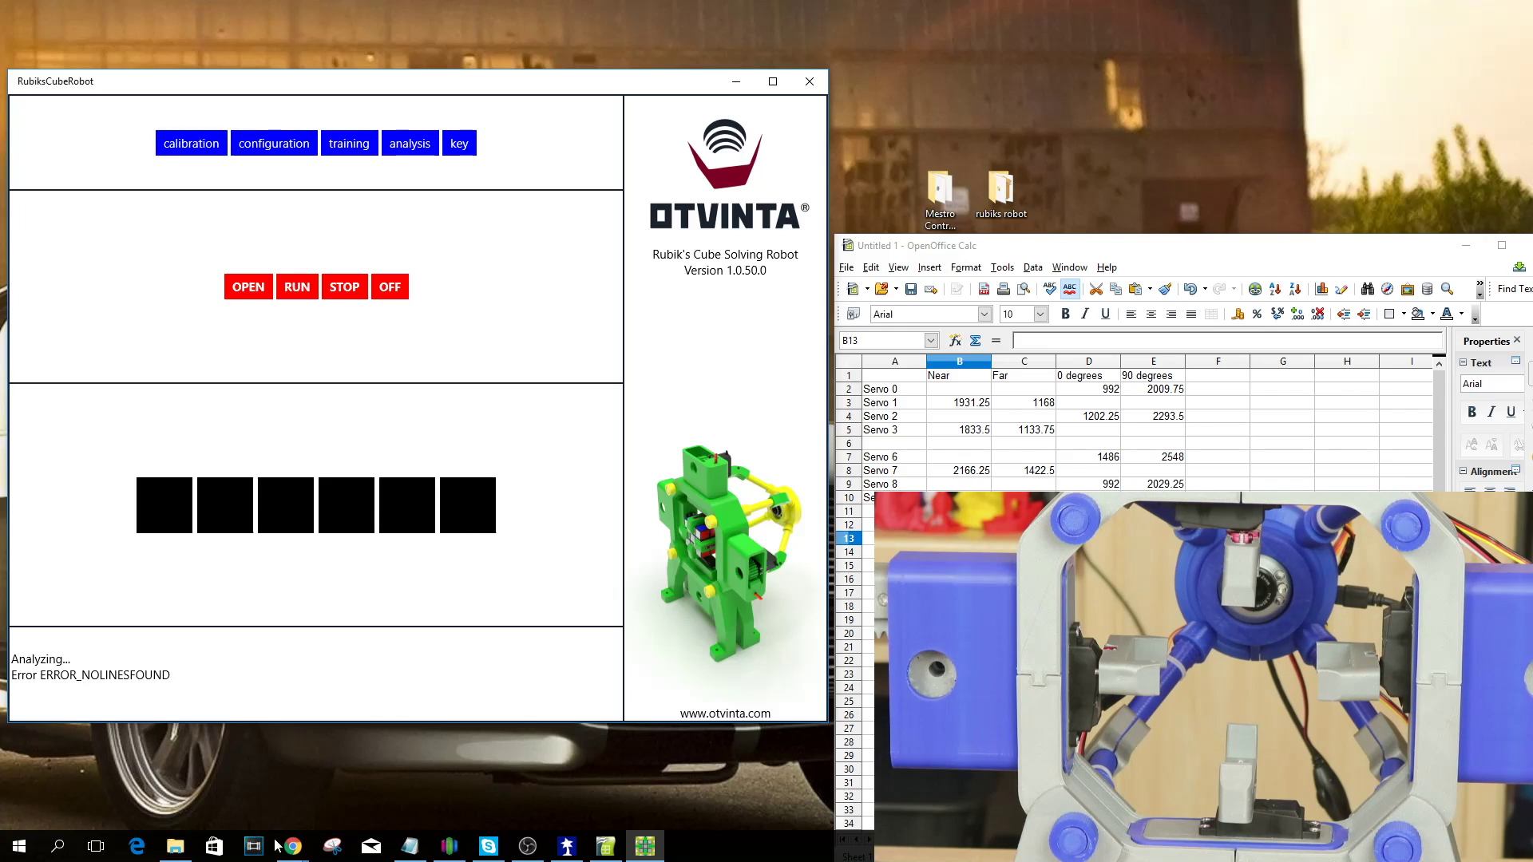
click(570, 851)
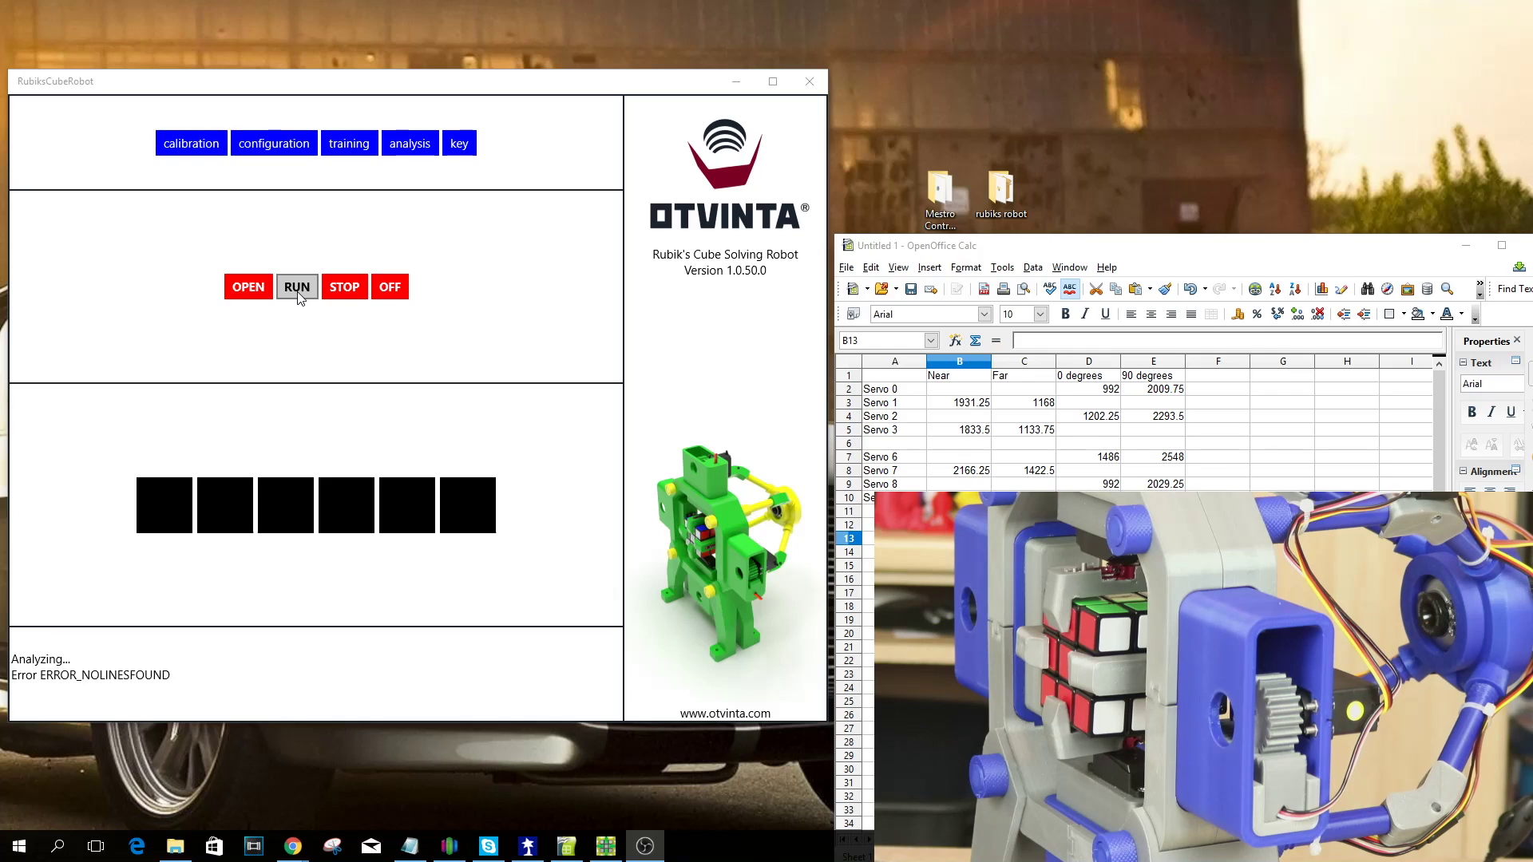
Start another RUN in RubiksCubeRobot and wait for it to stop
click(297, 287)
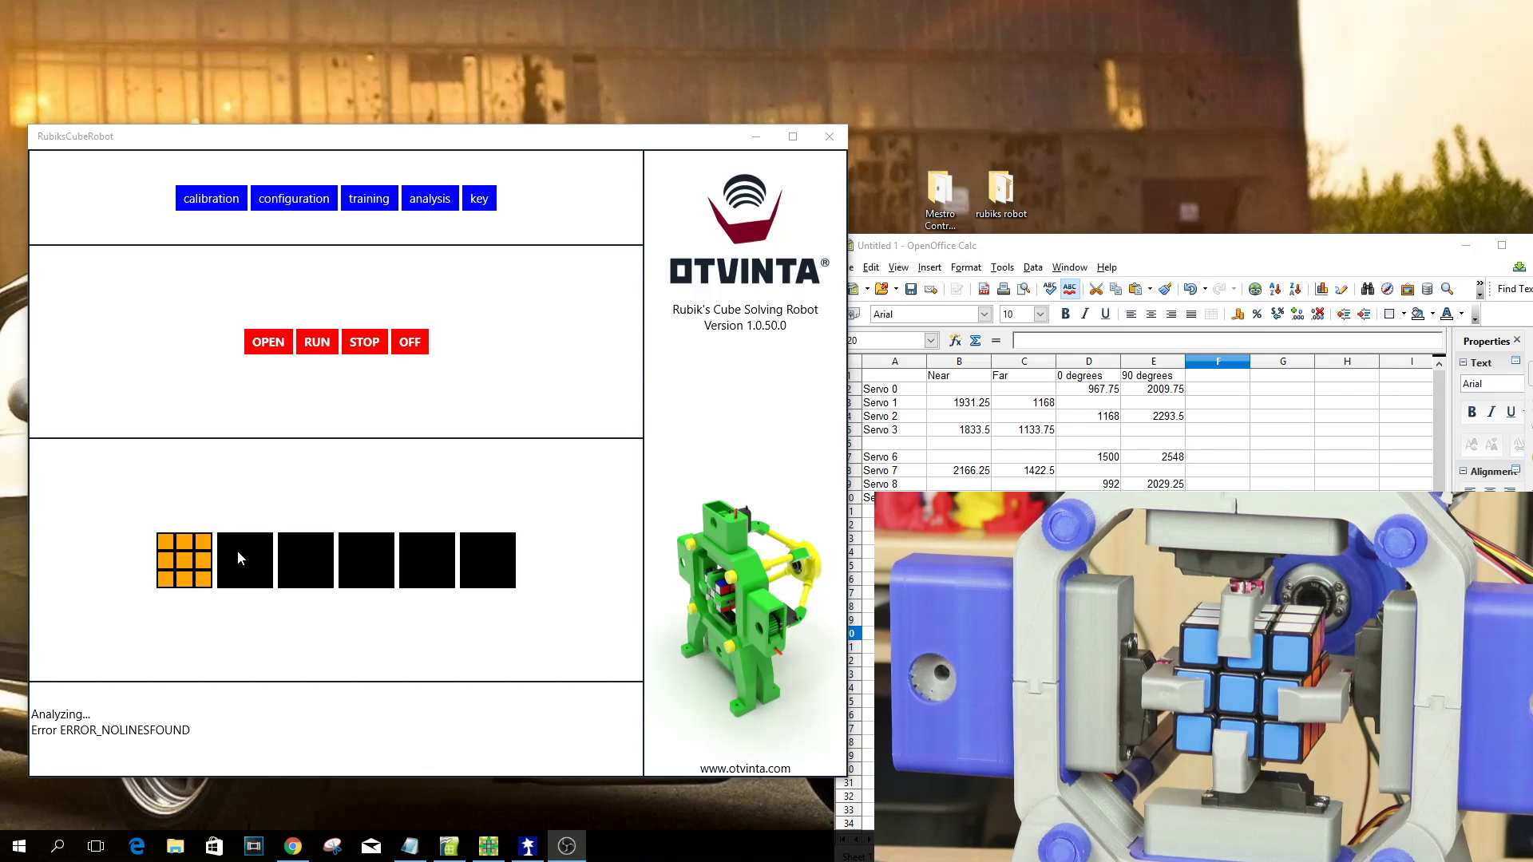
Tick Enable Debugging in the configuration, save it, and go back to the main screen
click(289, 203)
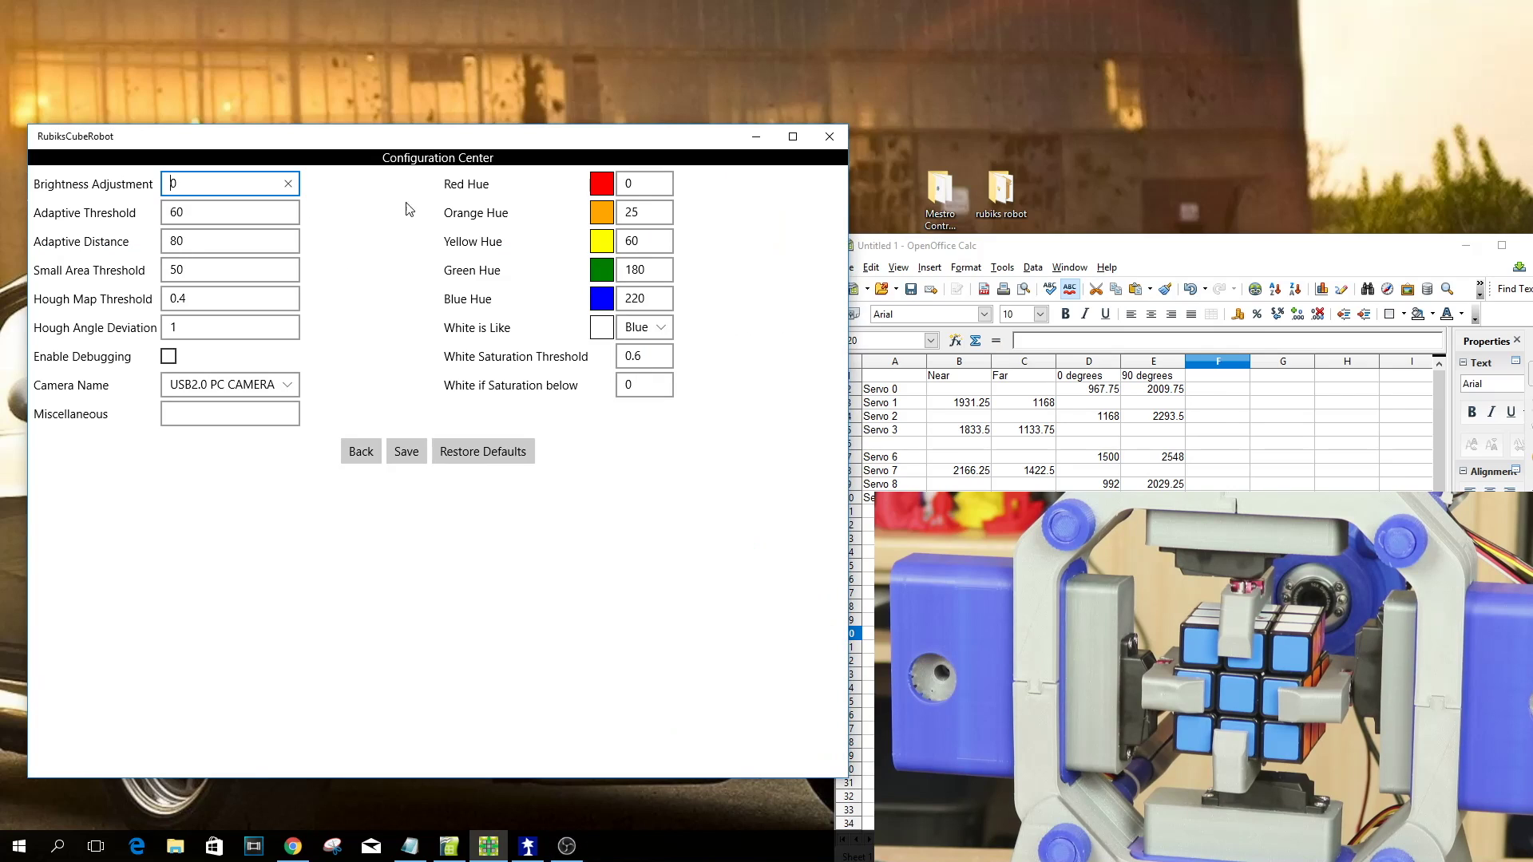
click(168, 356)
click(405, 450)
click(361, 450)
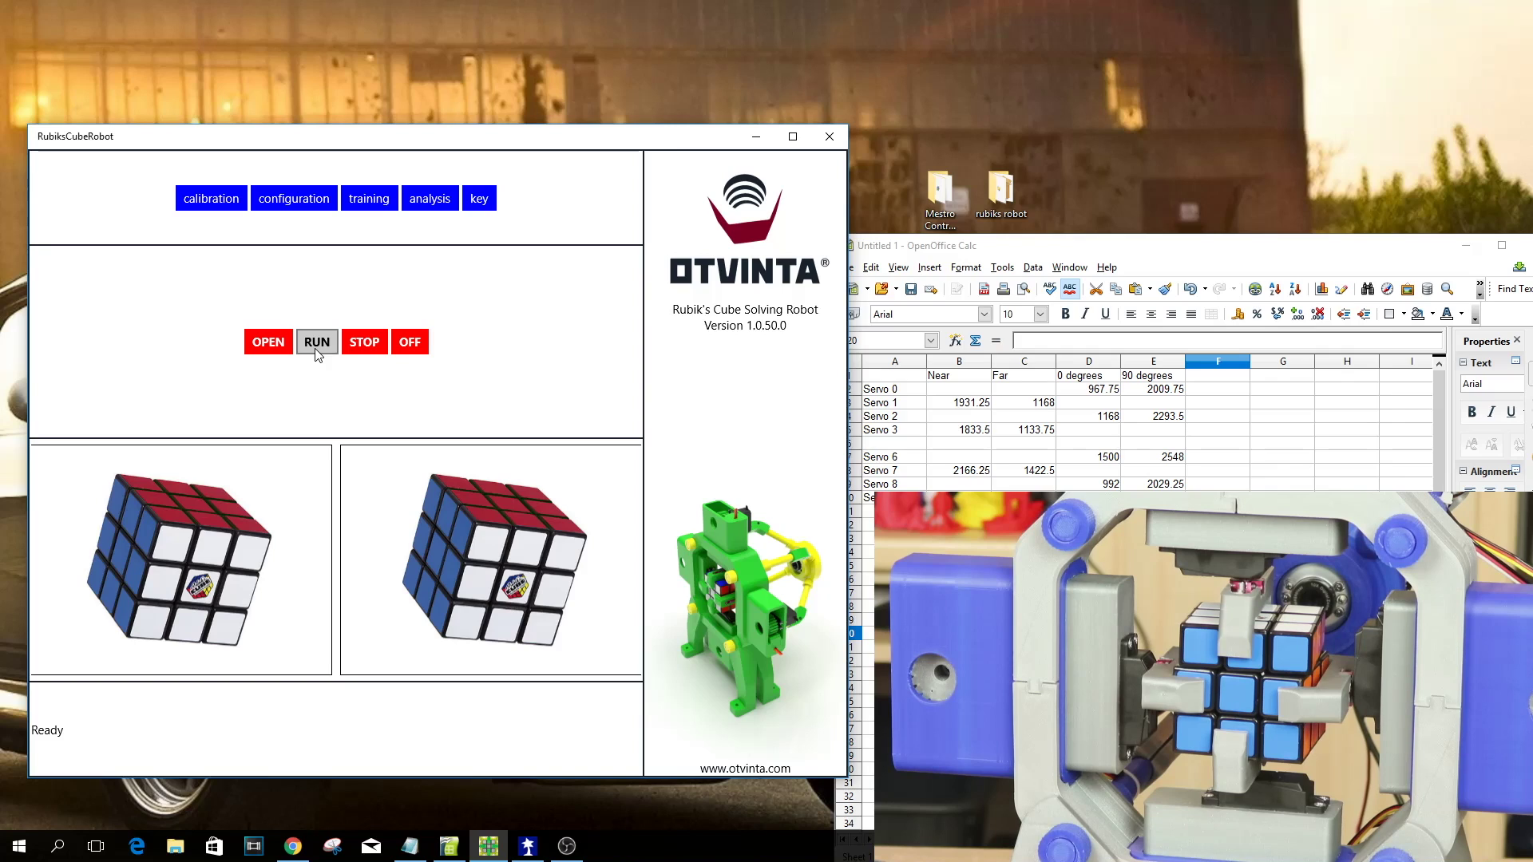
Start a debug-enabled RUN and let photographing and analysis complete
click(317, 343)
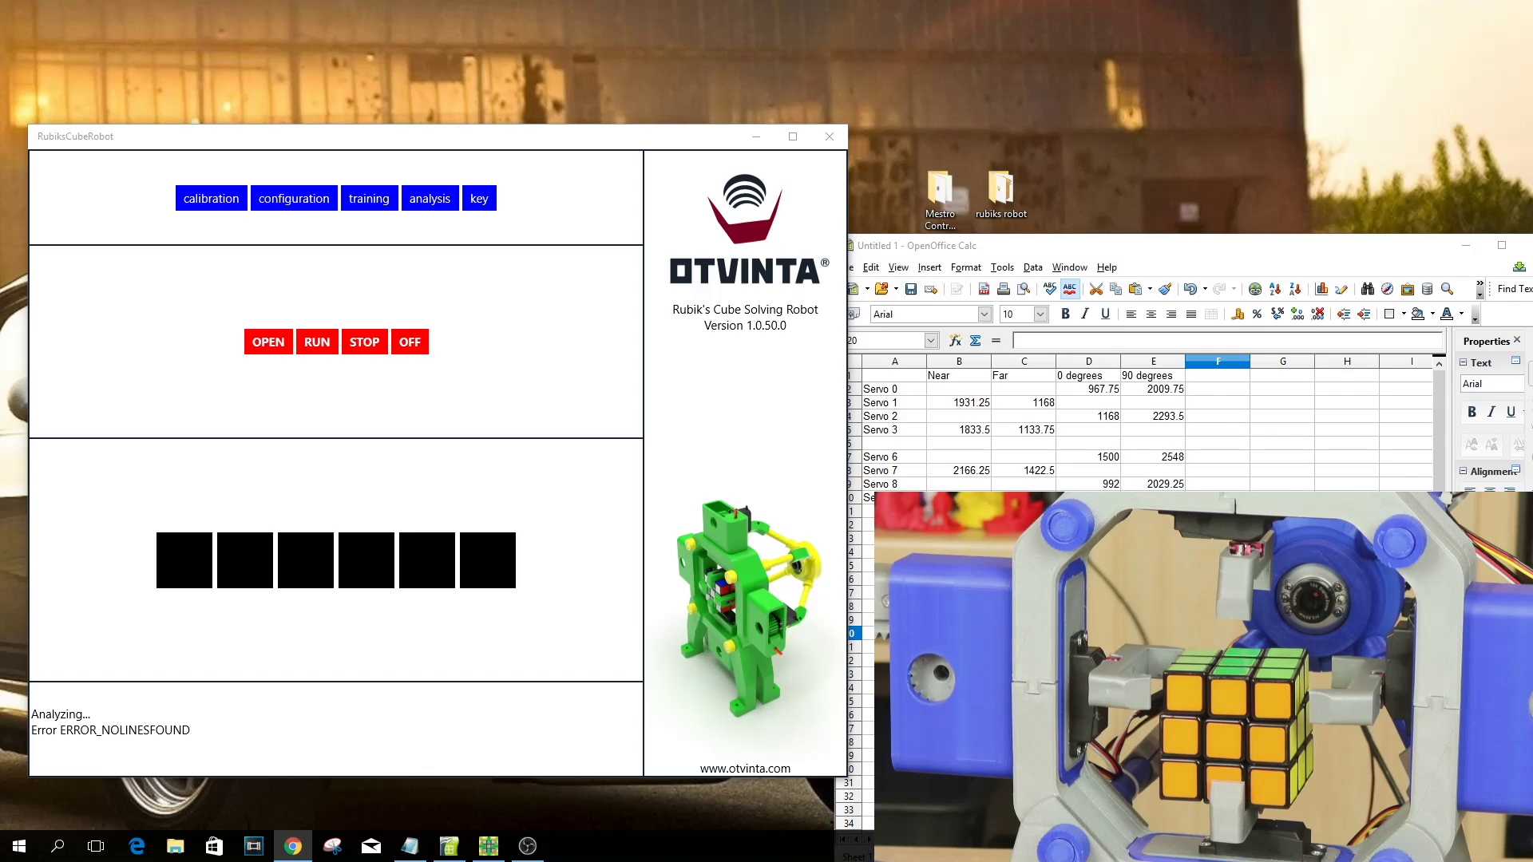
Place the UploadForm page beside RubiksCubeRobot, start analyzing batch 222, and open File Explorer
click(293, 846)
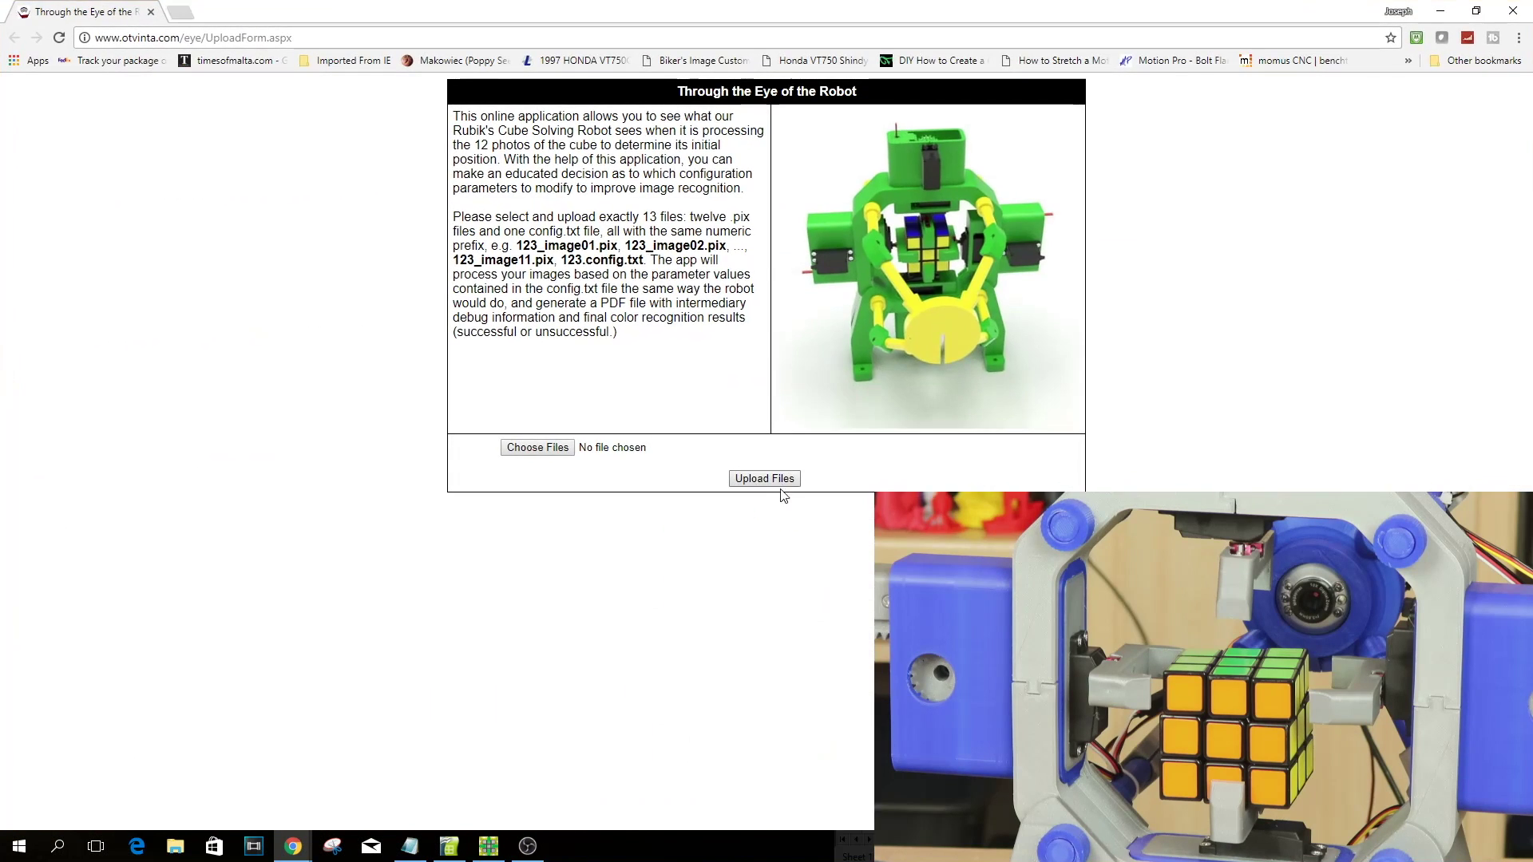
drag(782, 12, 1091, 96)
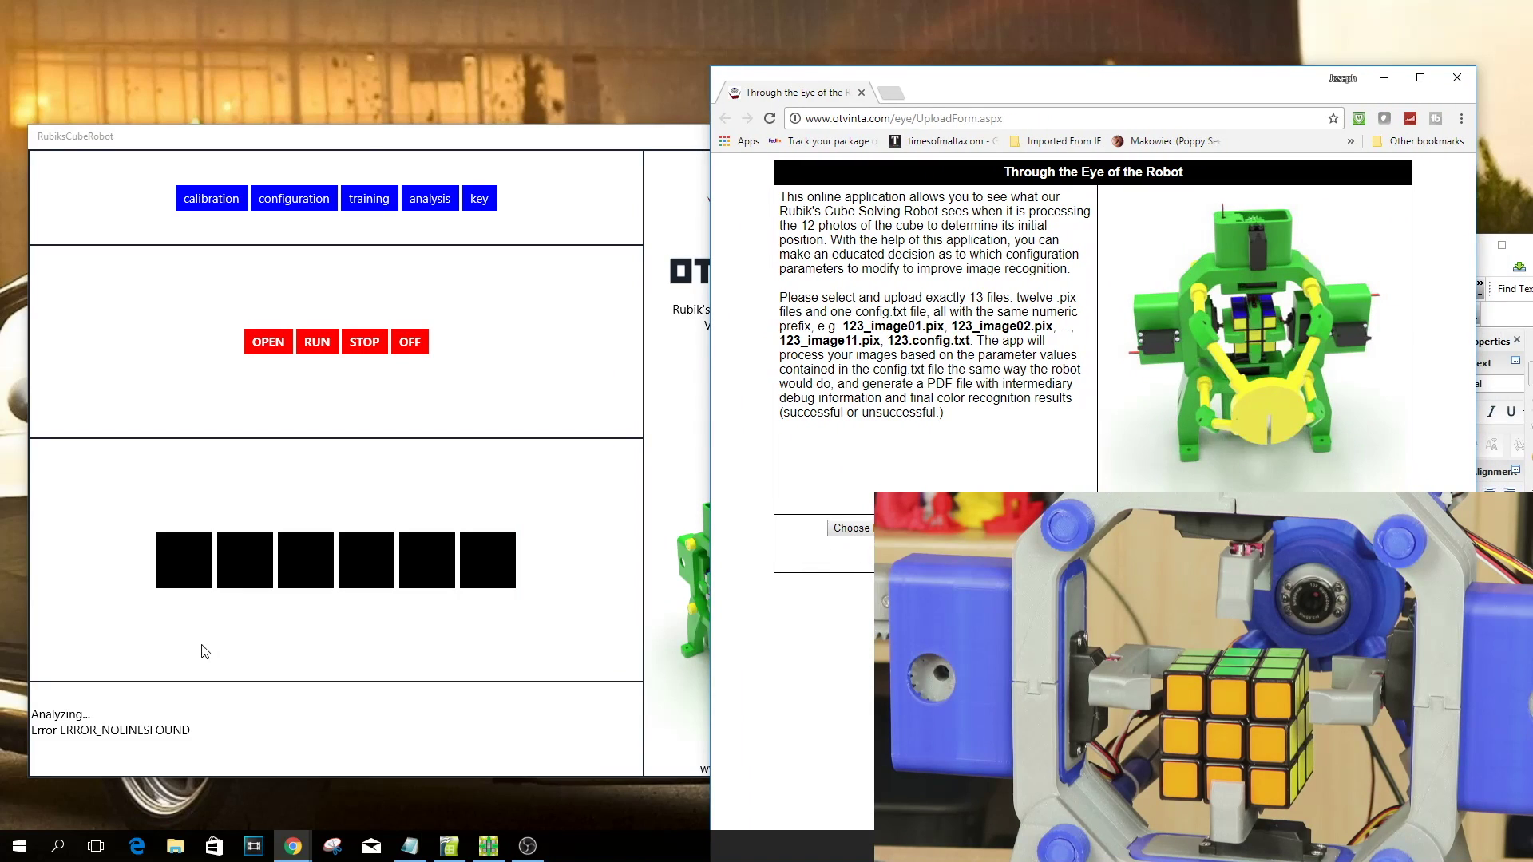
click(295, 419)
click(452, 204)
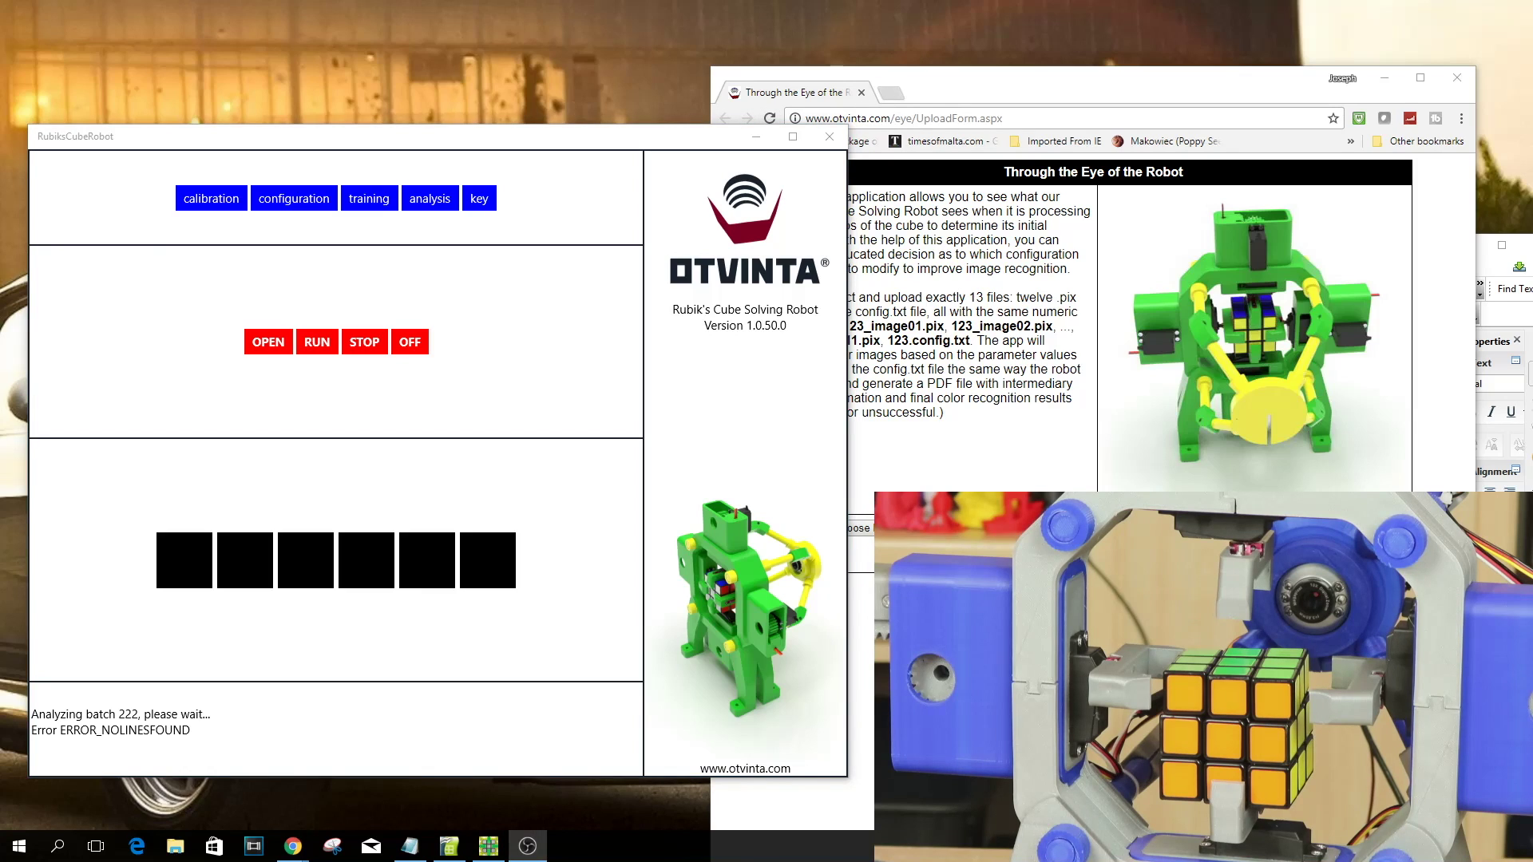
key(super+e)
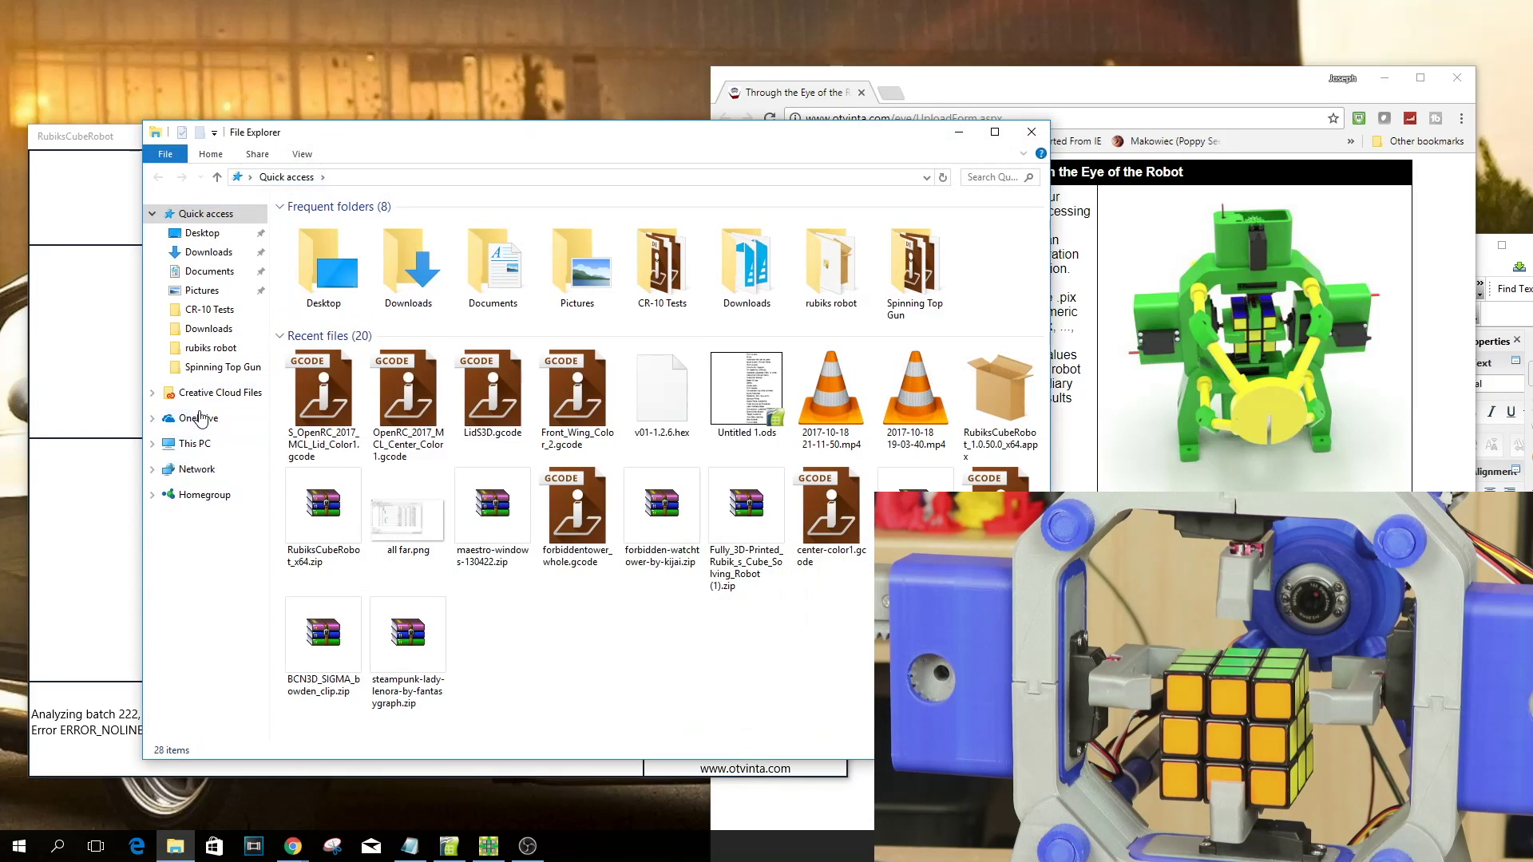
Browse to DATA (E:)\User\Pictures and scroll down to the batch 222 files
click(153, 444)
click(204, 597)
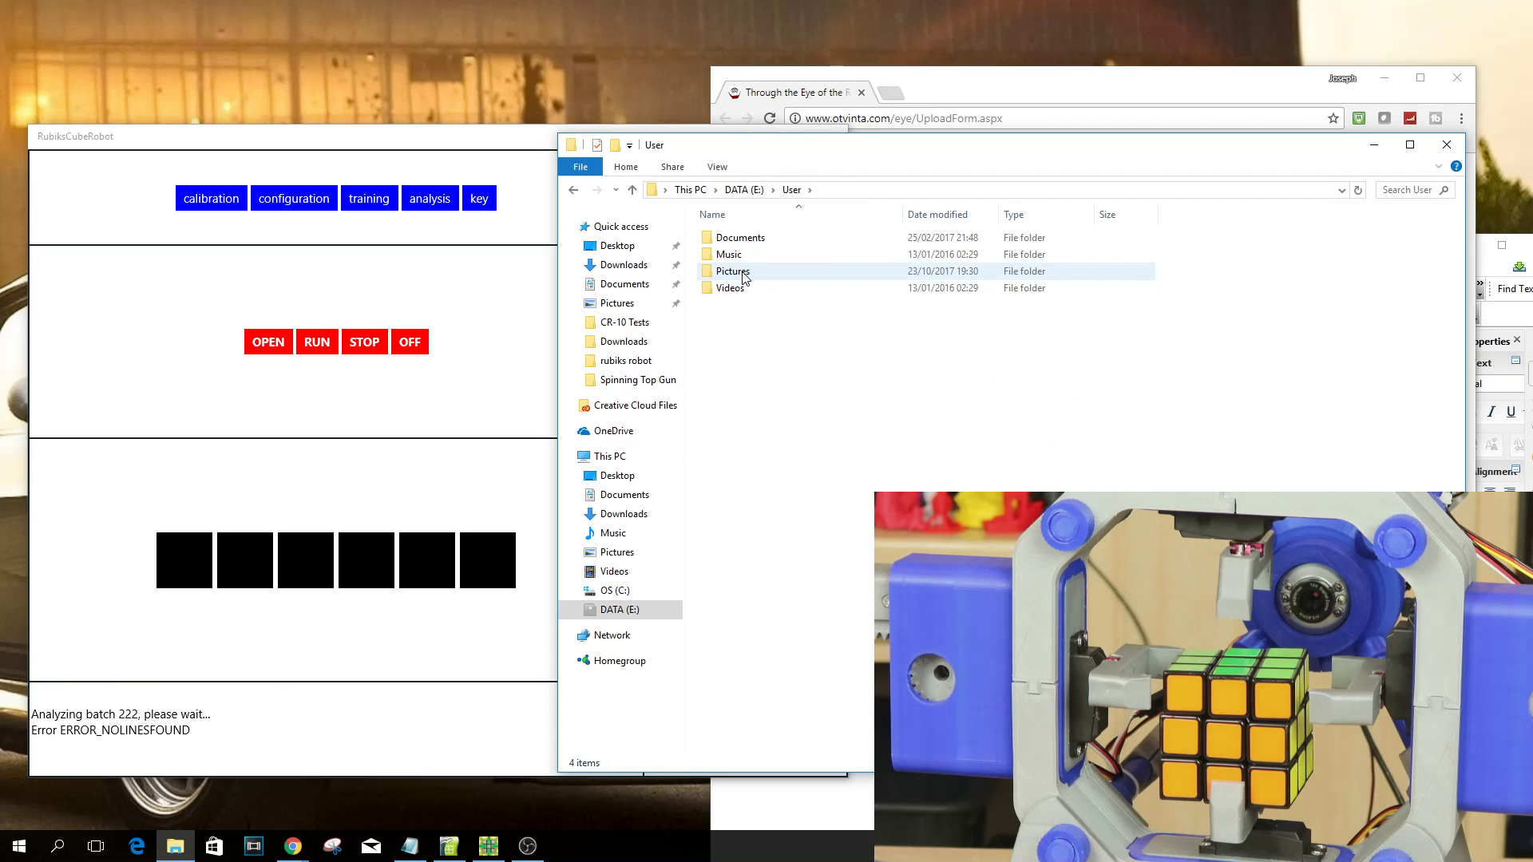
double_click(743, 272)
scroll(789, 372, down, 20)
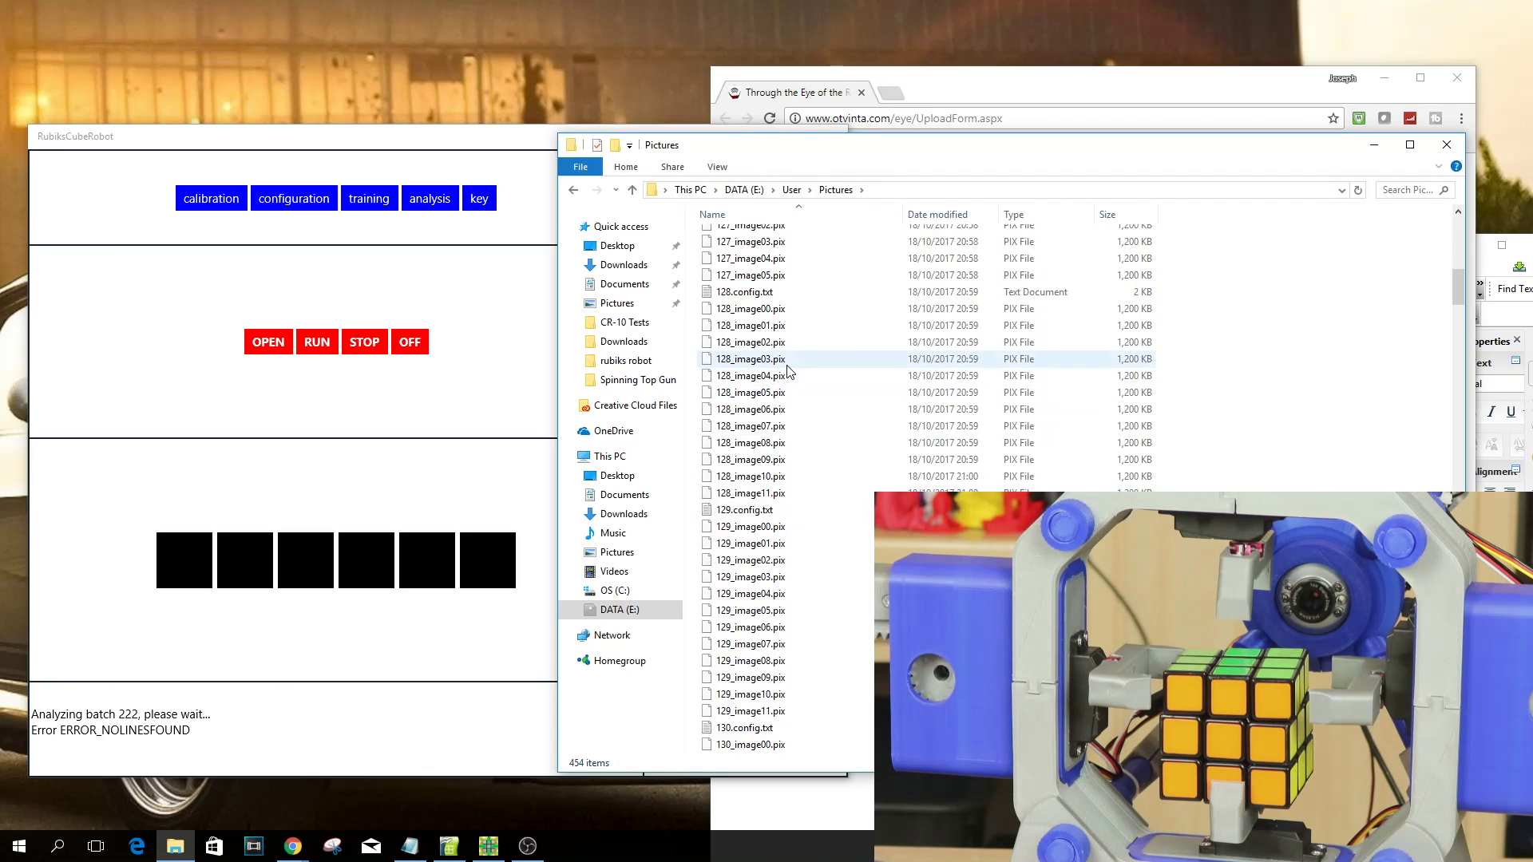
scroll(789, 372, down, 20)
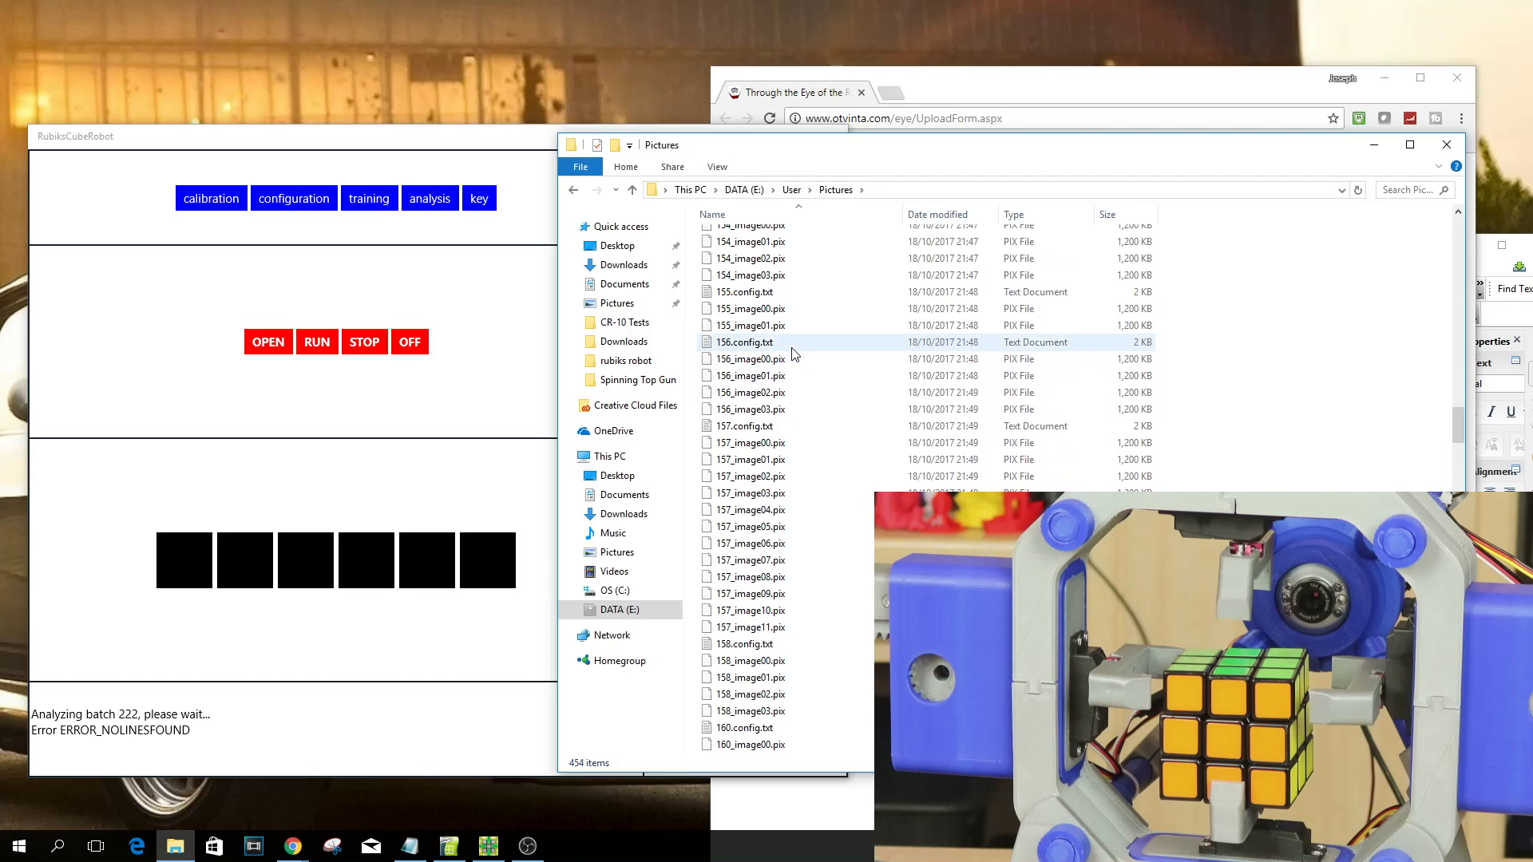
scroll(795, 354, down, 20)
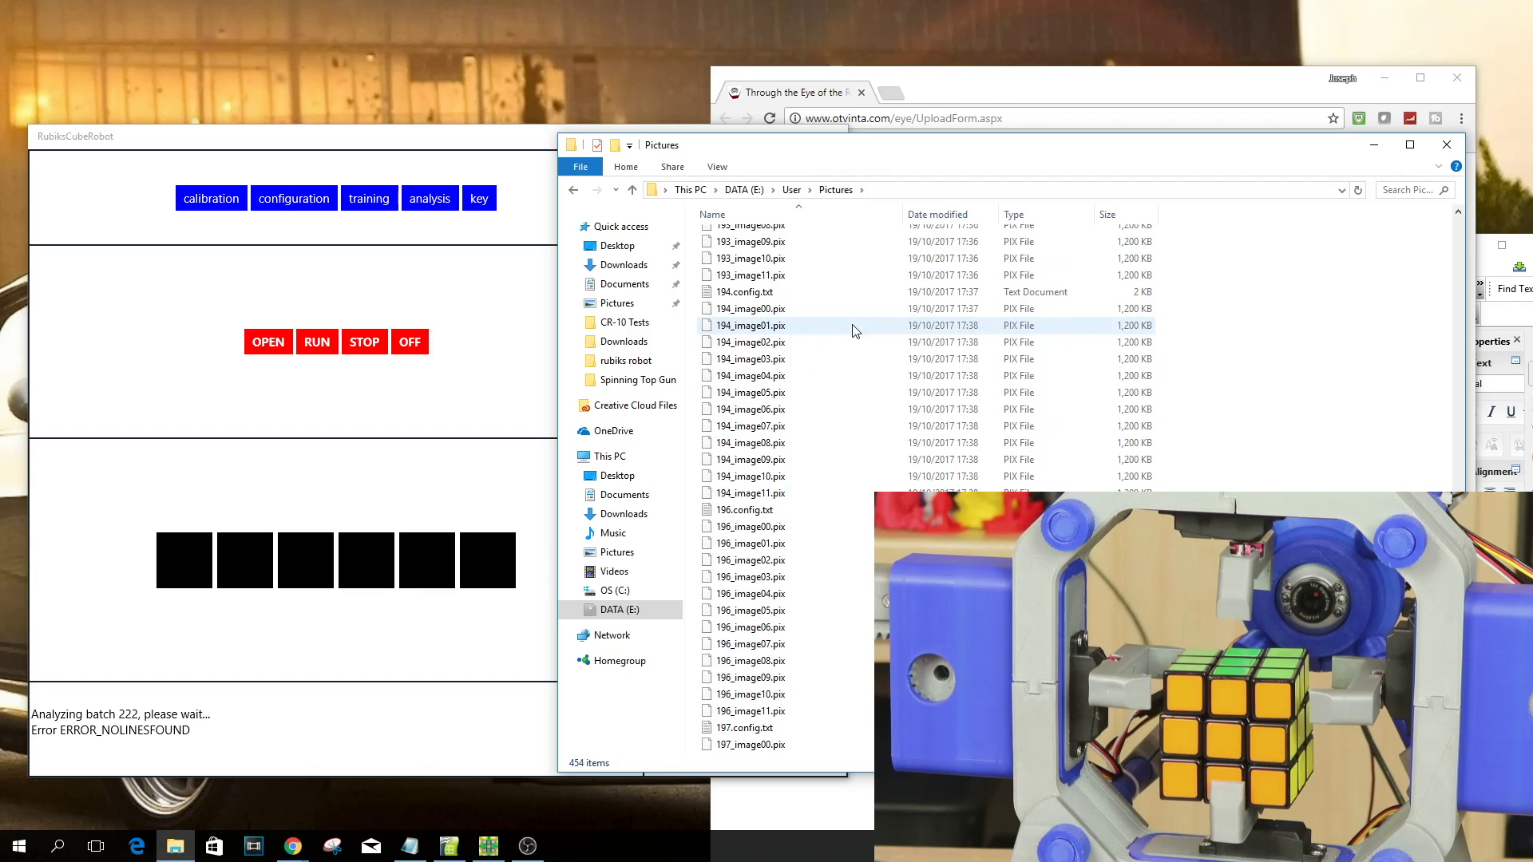
scroll(854, 330, down, 20)
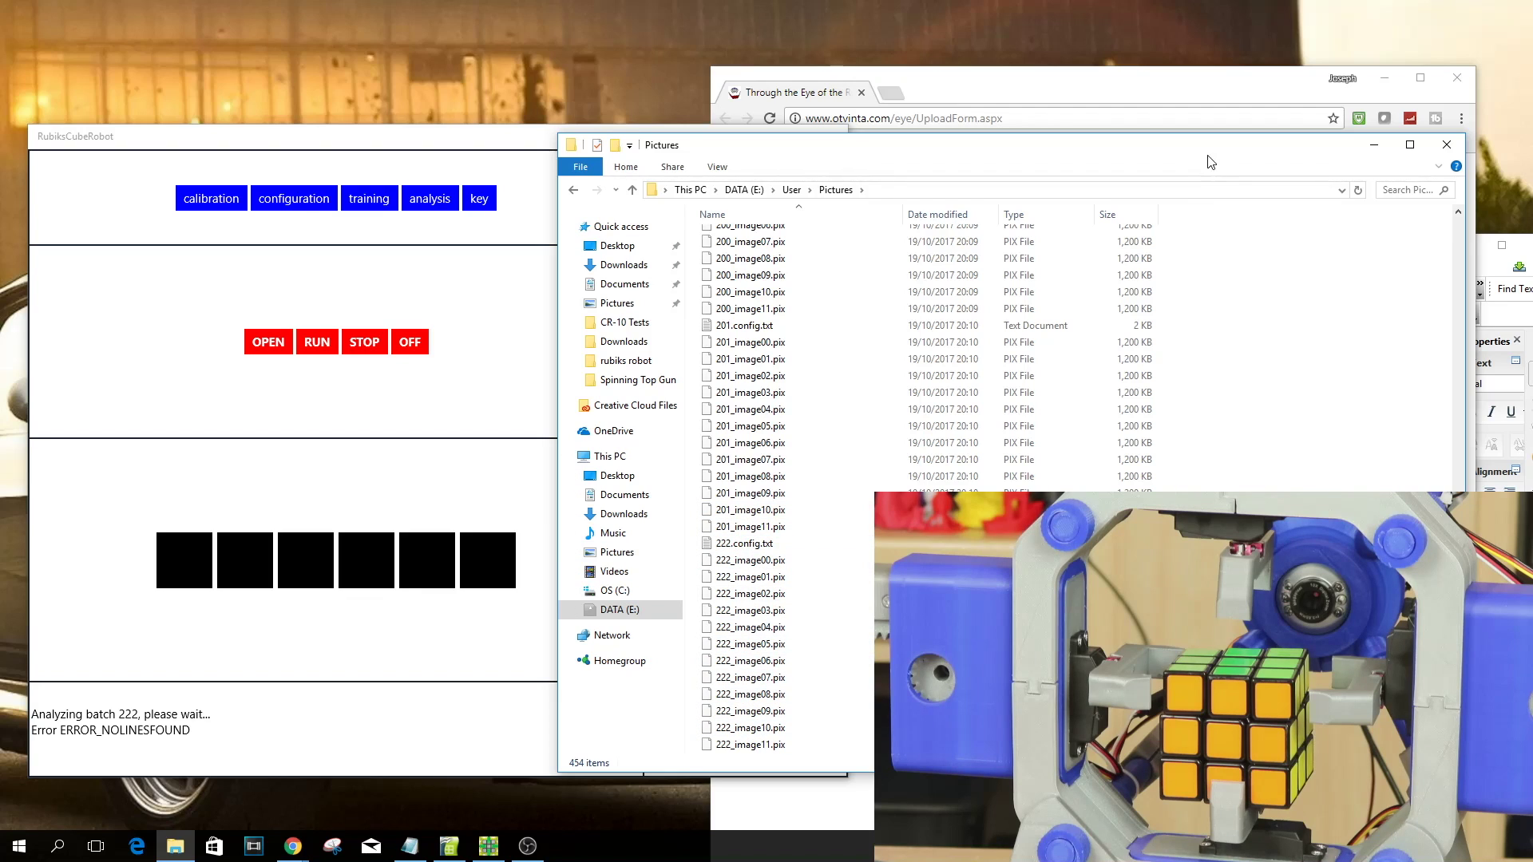
drag(1211, 160, 682, 75)
click(727, 88)
Select 222.config.txt and the twelve 222_image00–11.pix files for upload
click(853, 529)
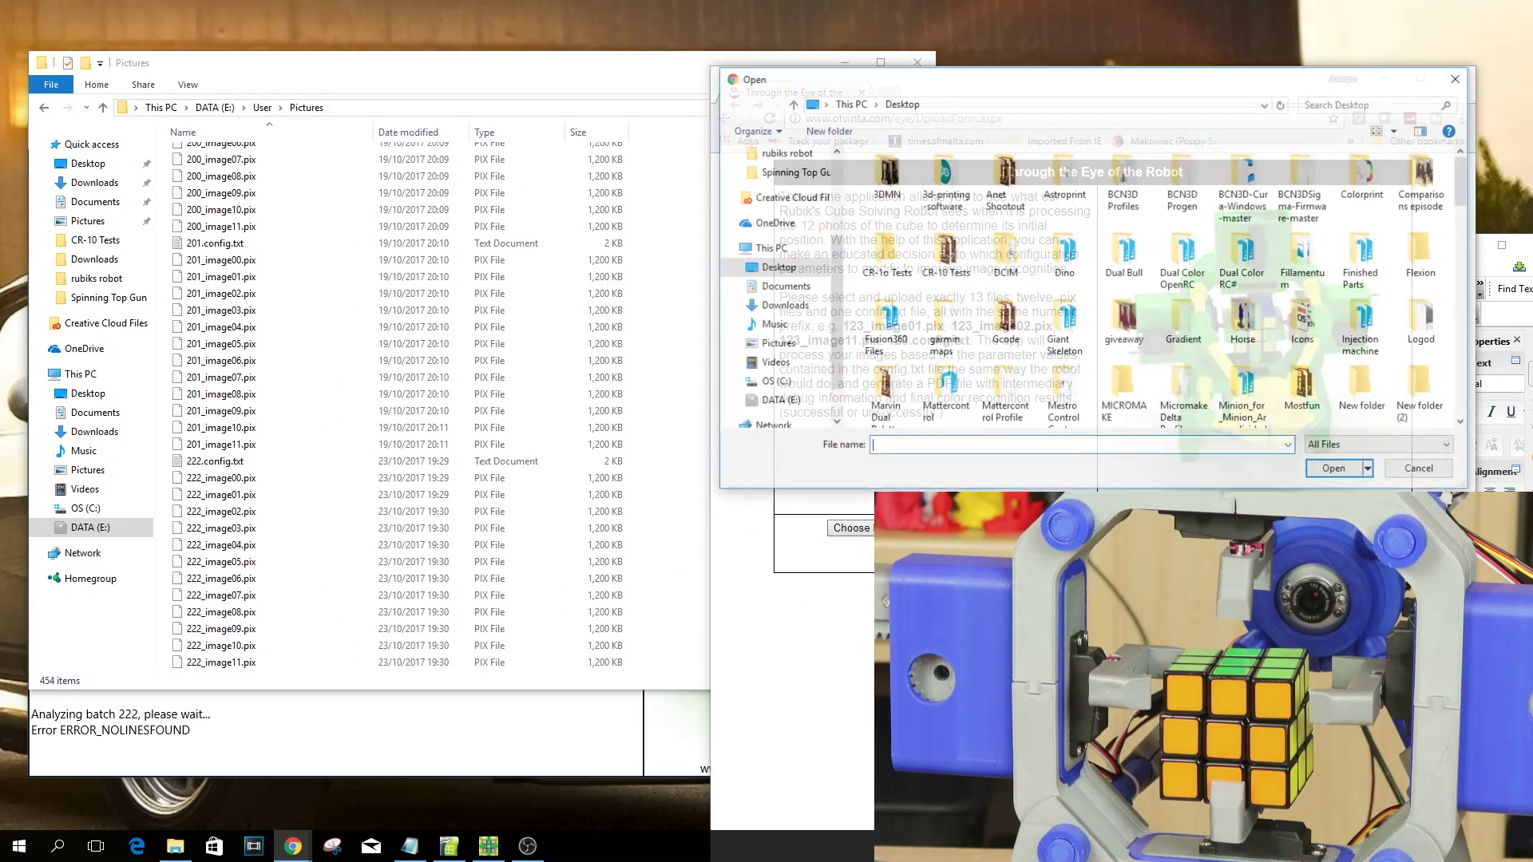
click(779, 400)
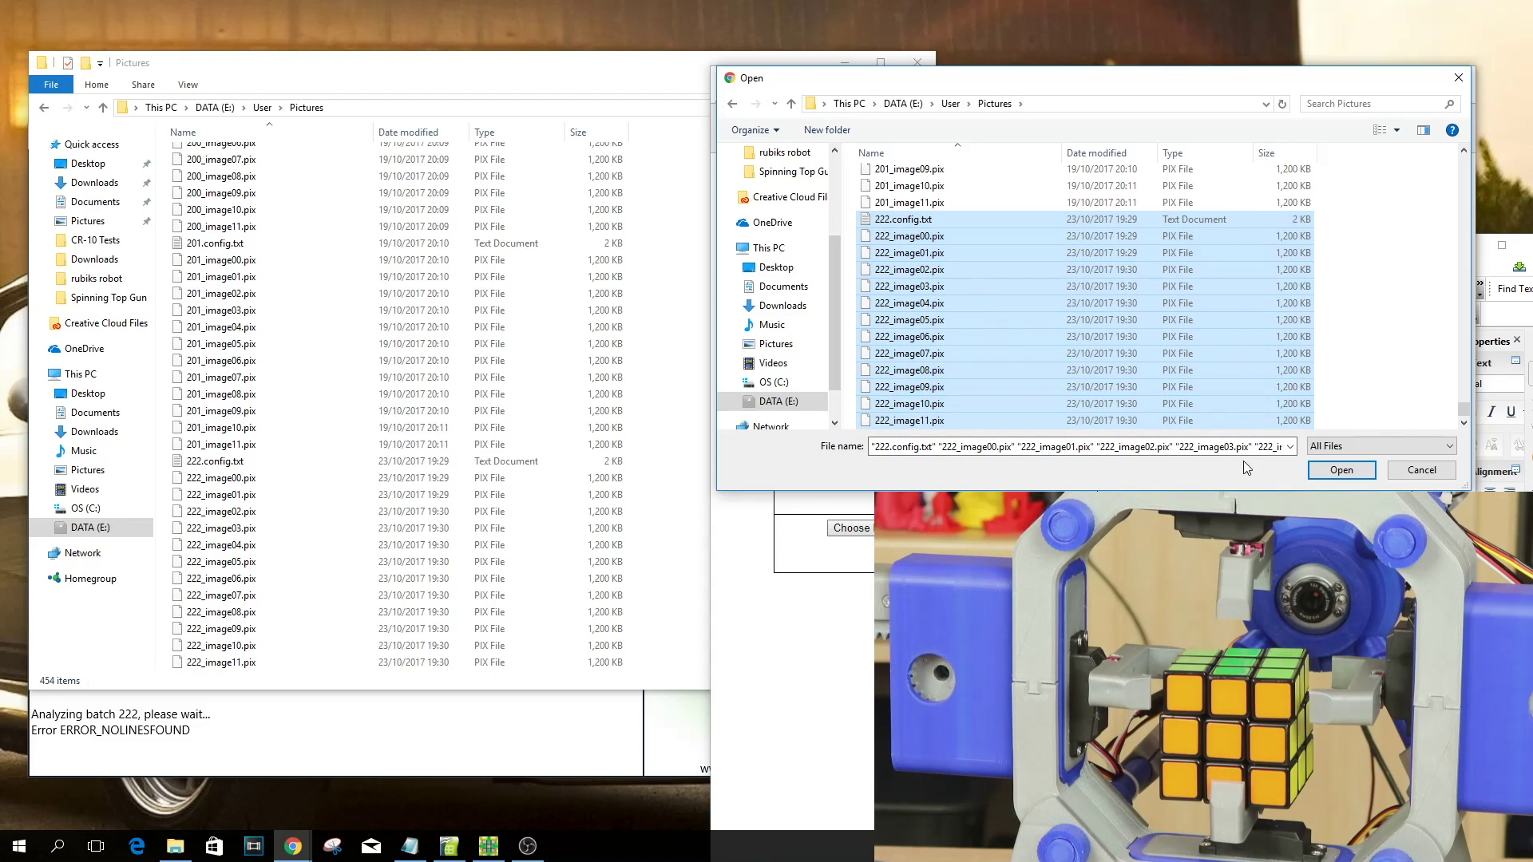
click(1344, 474)
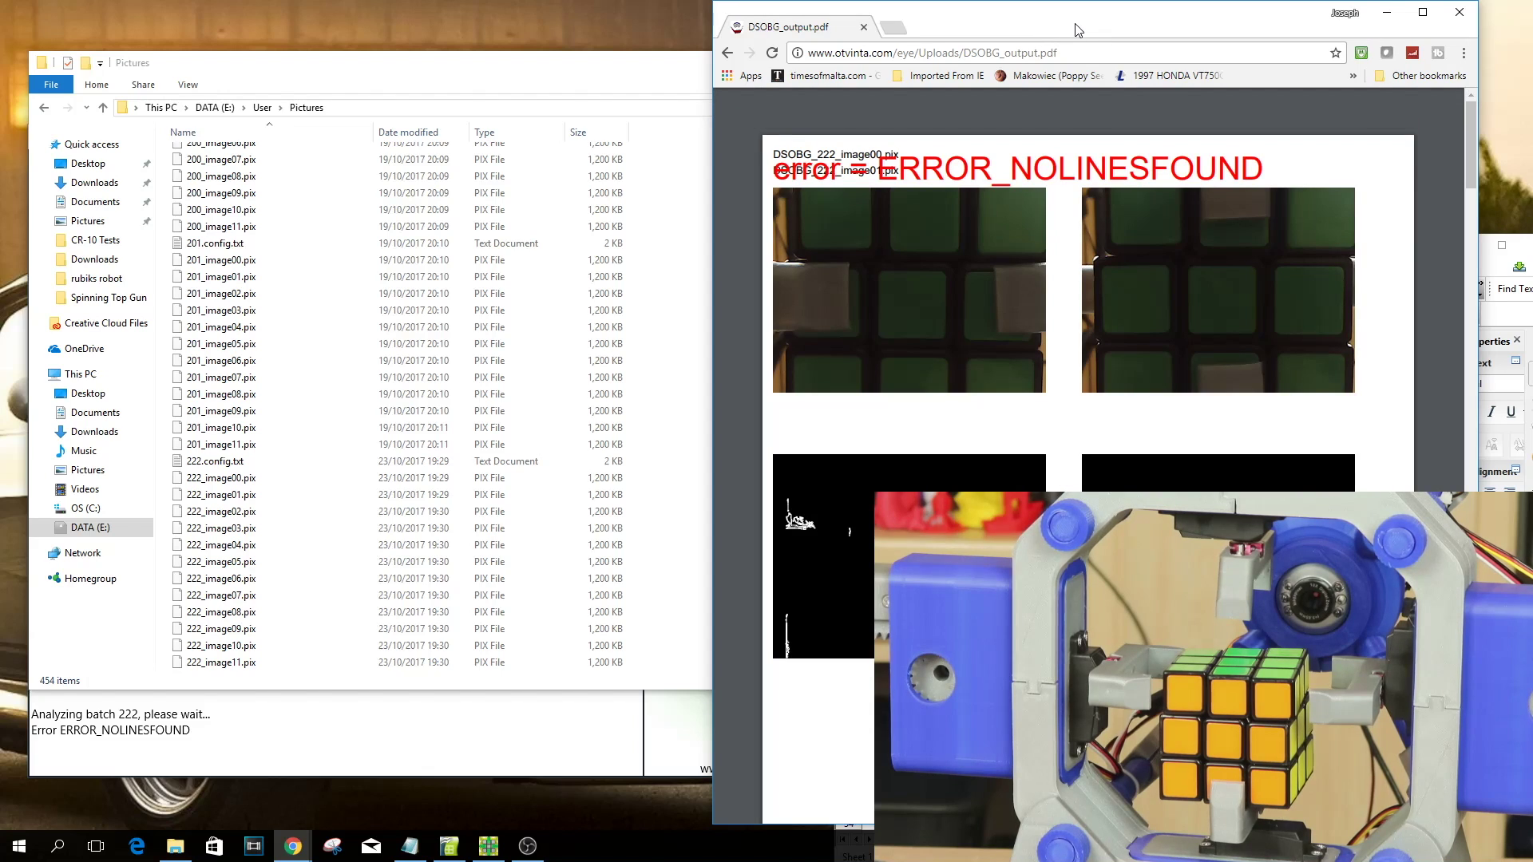
Scroll through DSOBG_output.pdf pages 1–5 to the orange face's hue and saturation readings
drag(1077, 30, 614, 29)
scroll(605, 504, down, 10)
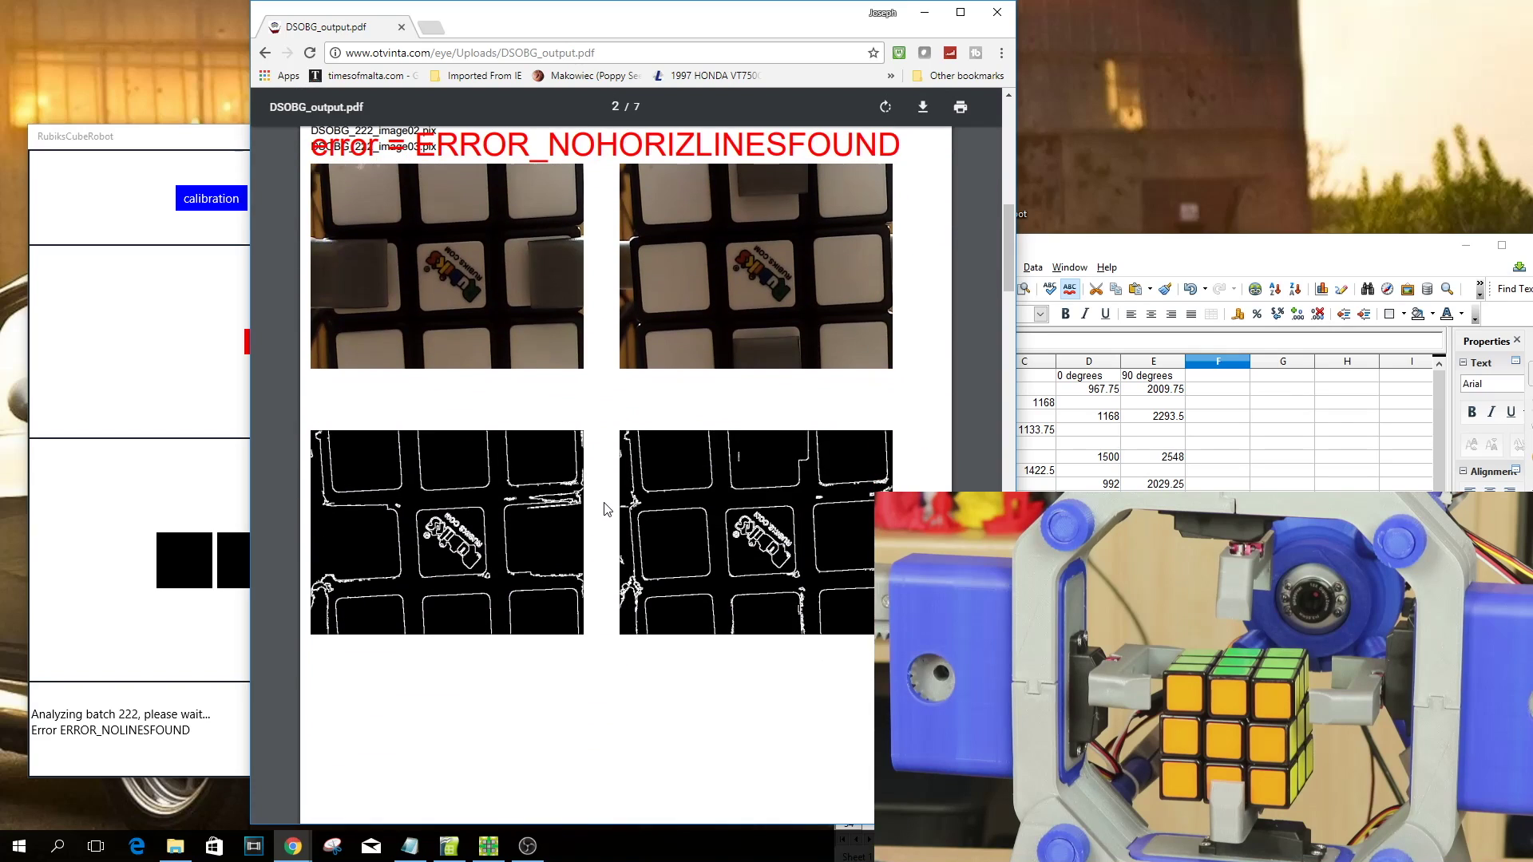
scroll(604, 503, up, 10)
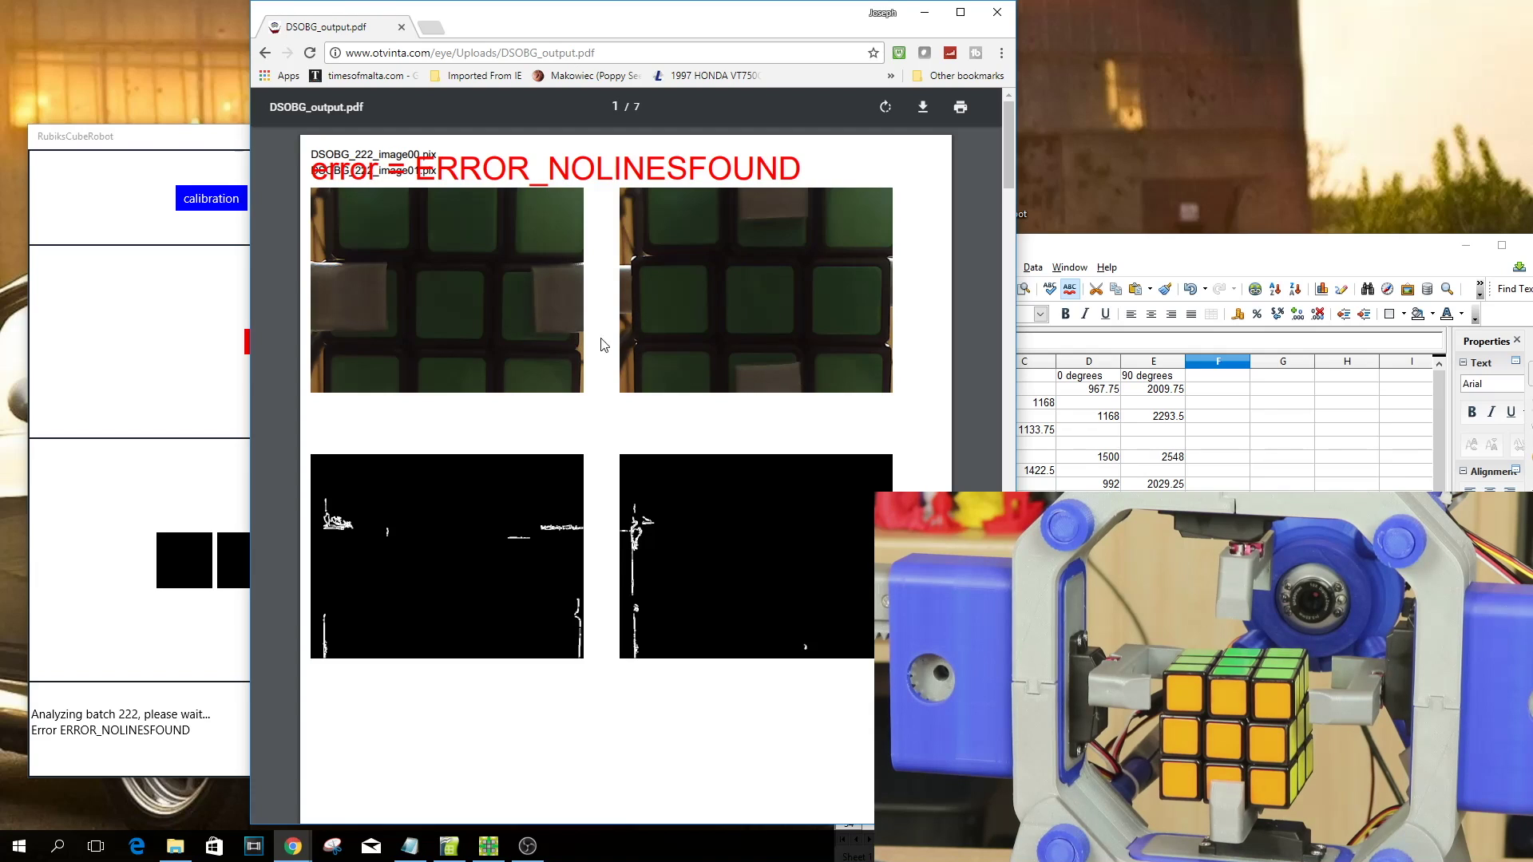
scroll(614, 341, down, 3)
scroll(614, 341, up, 3)
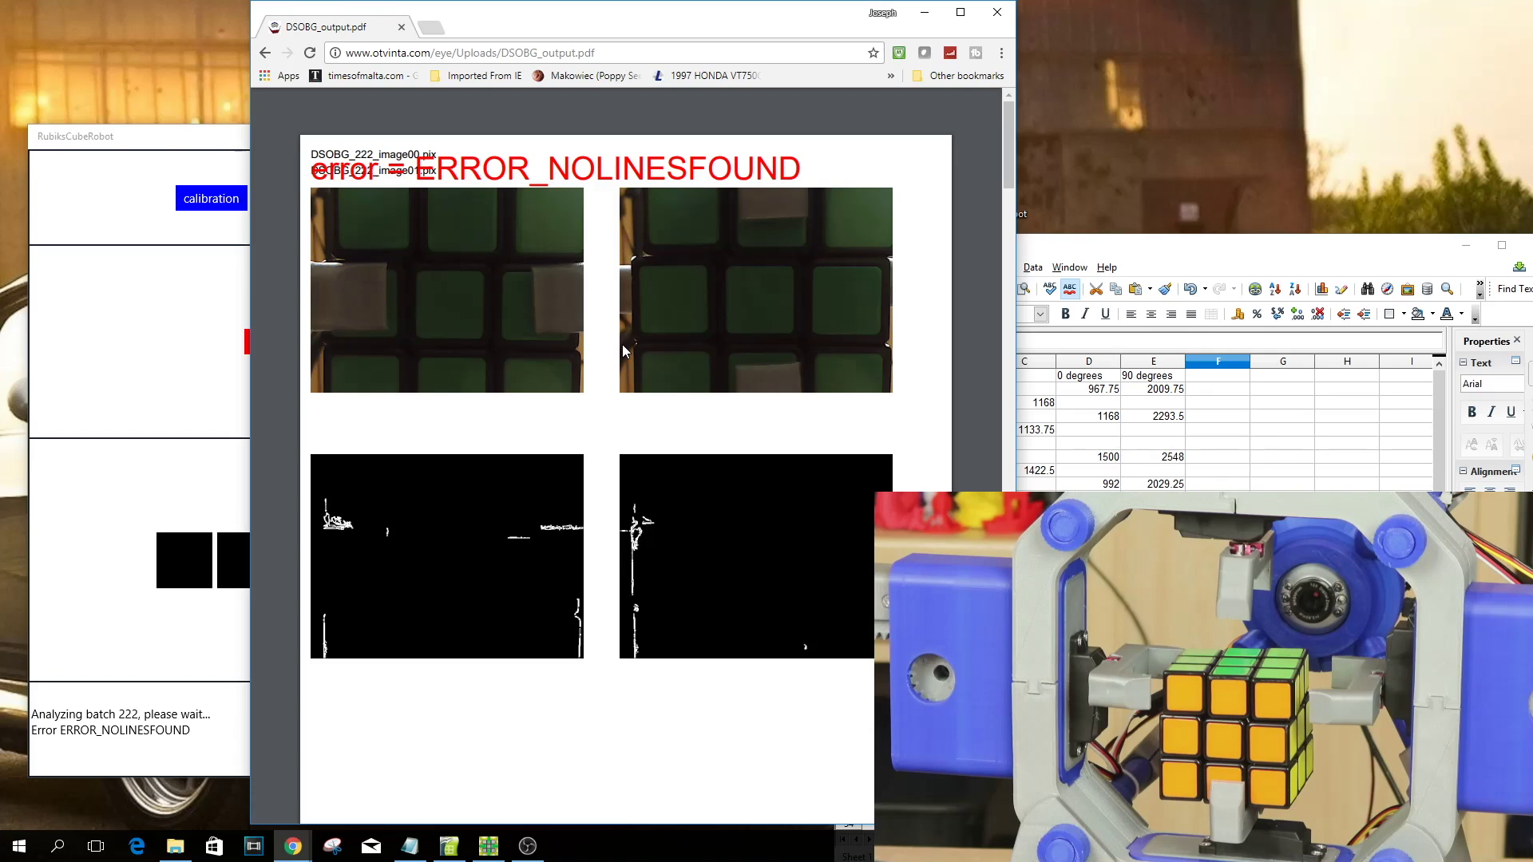
scroll(631, 359, down, 5)
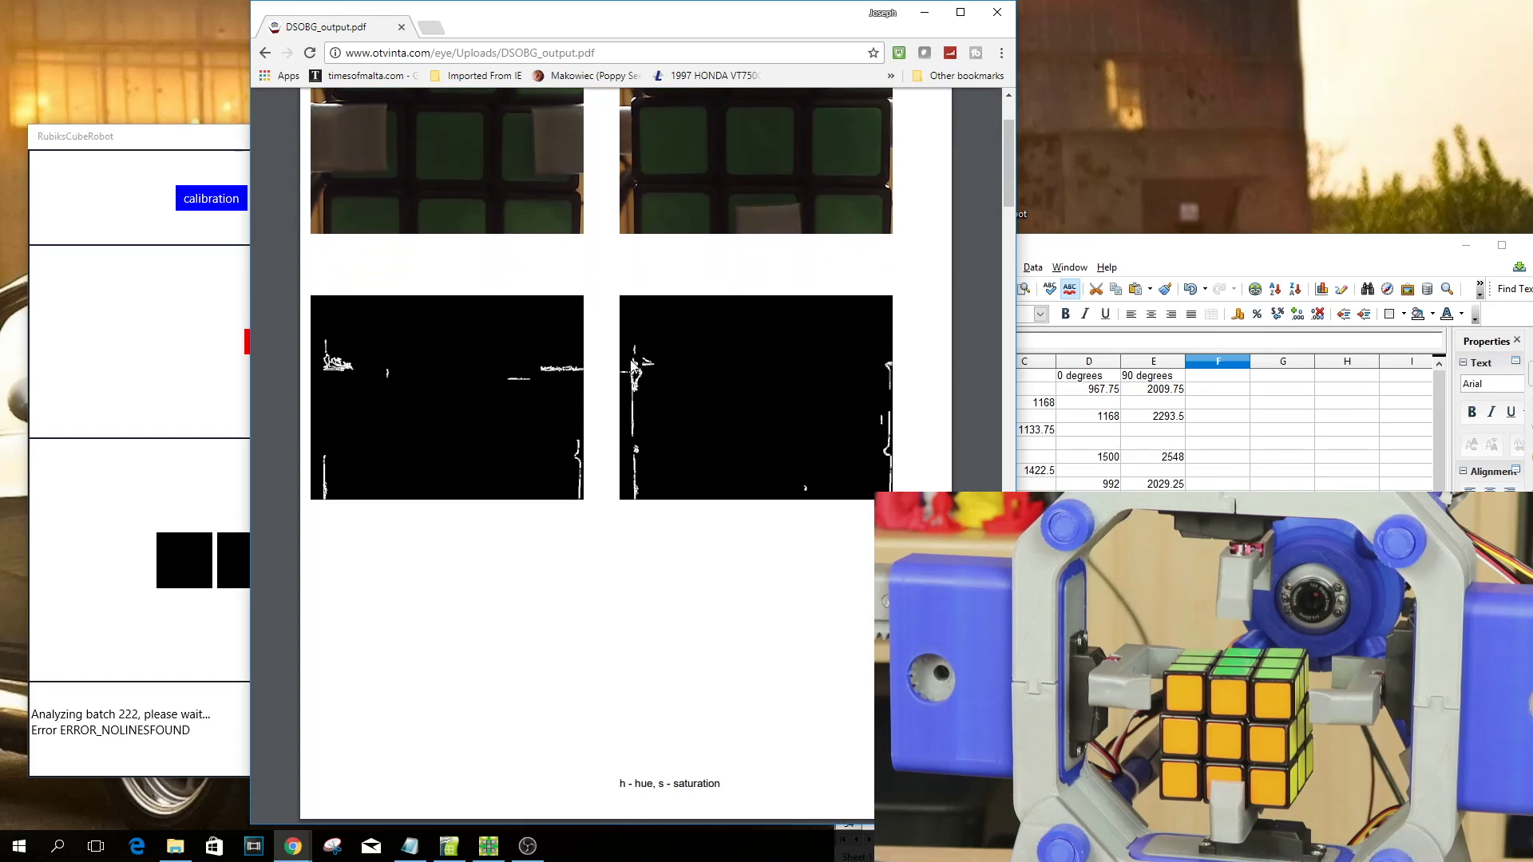
scroll(644, 365, down, 5)
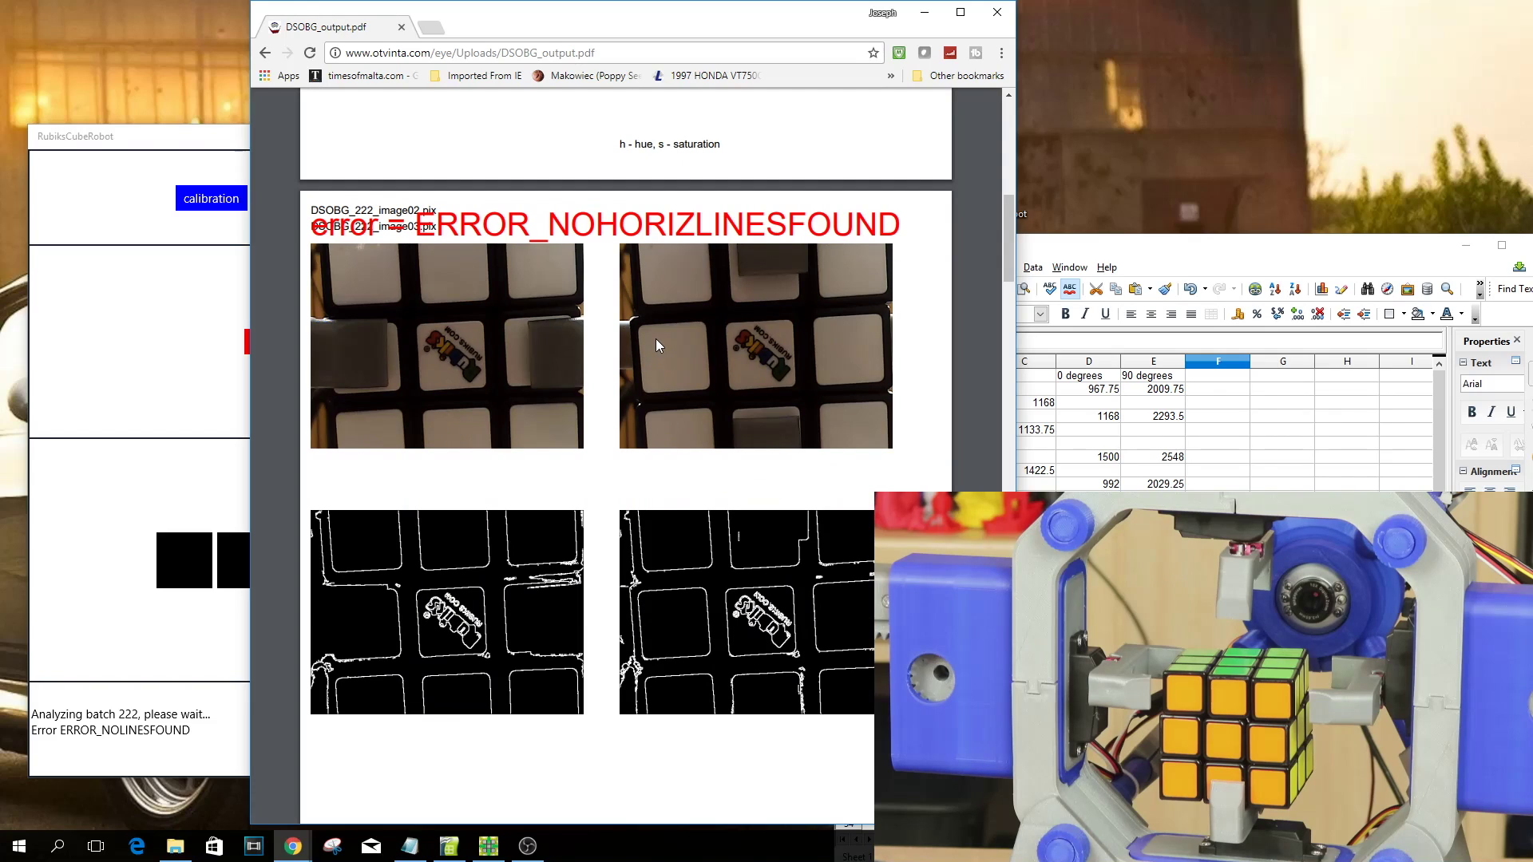
scroll(645, 337, down, 6)
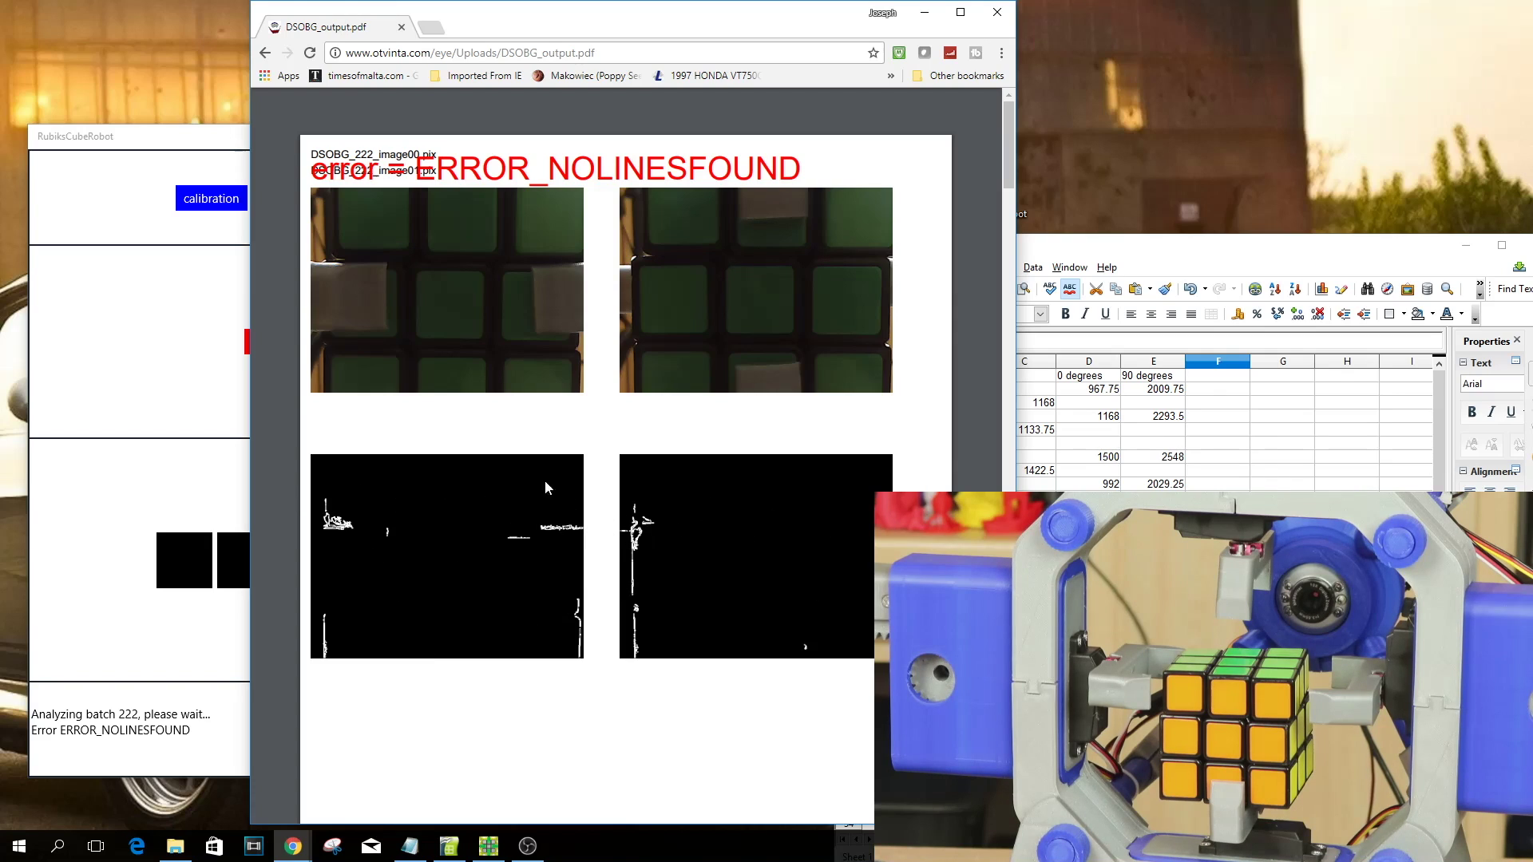
scroll(598, 537, down, 10)
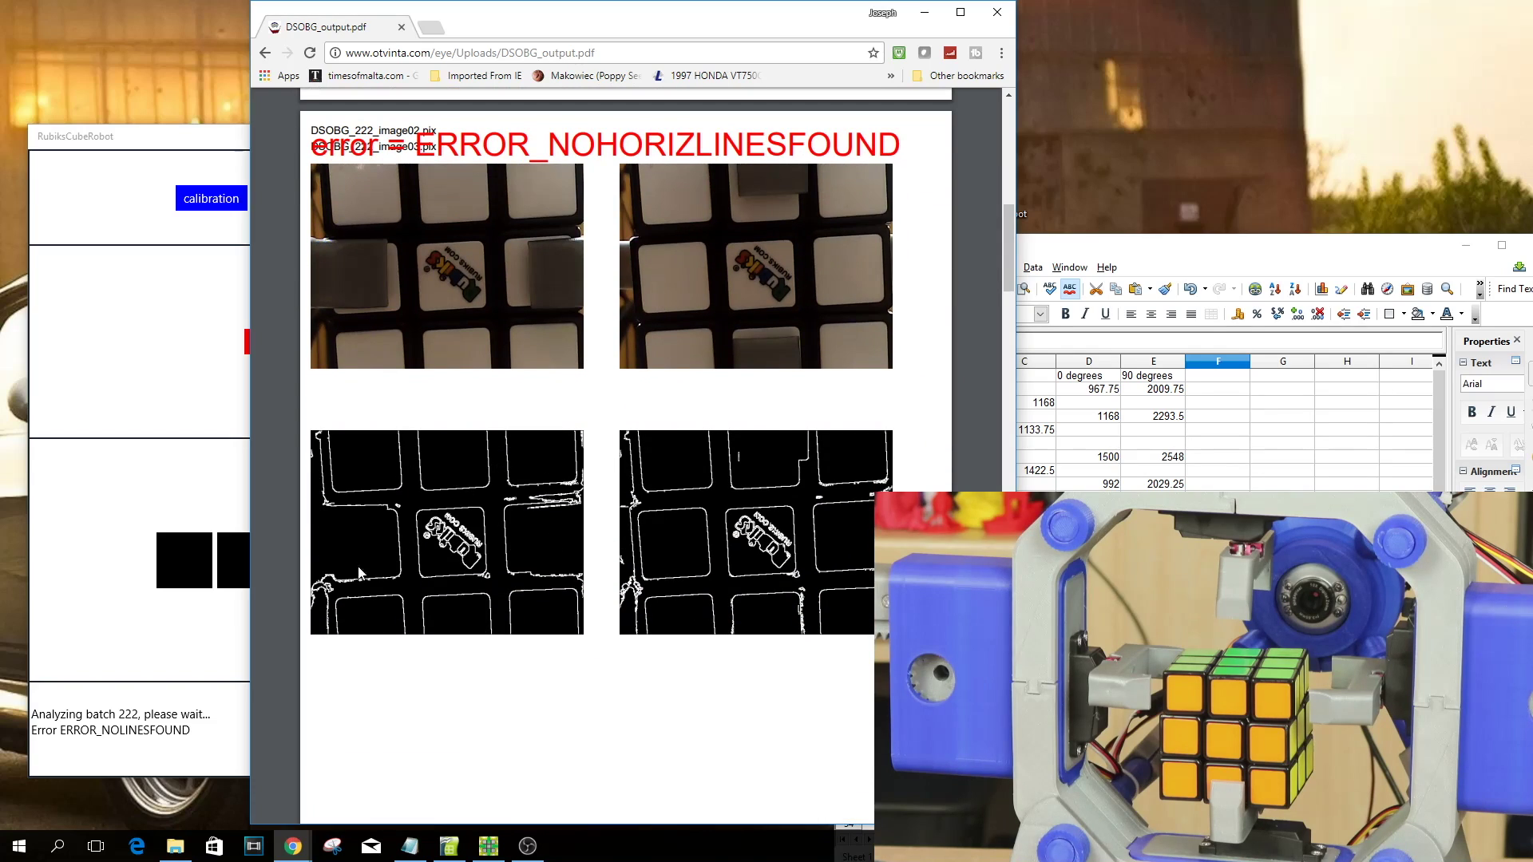
scroll(707, 563, down, 1)
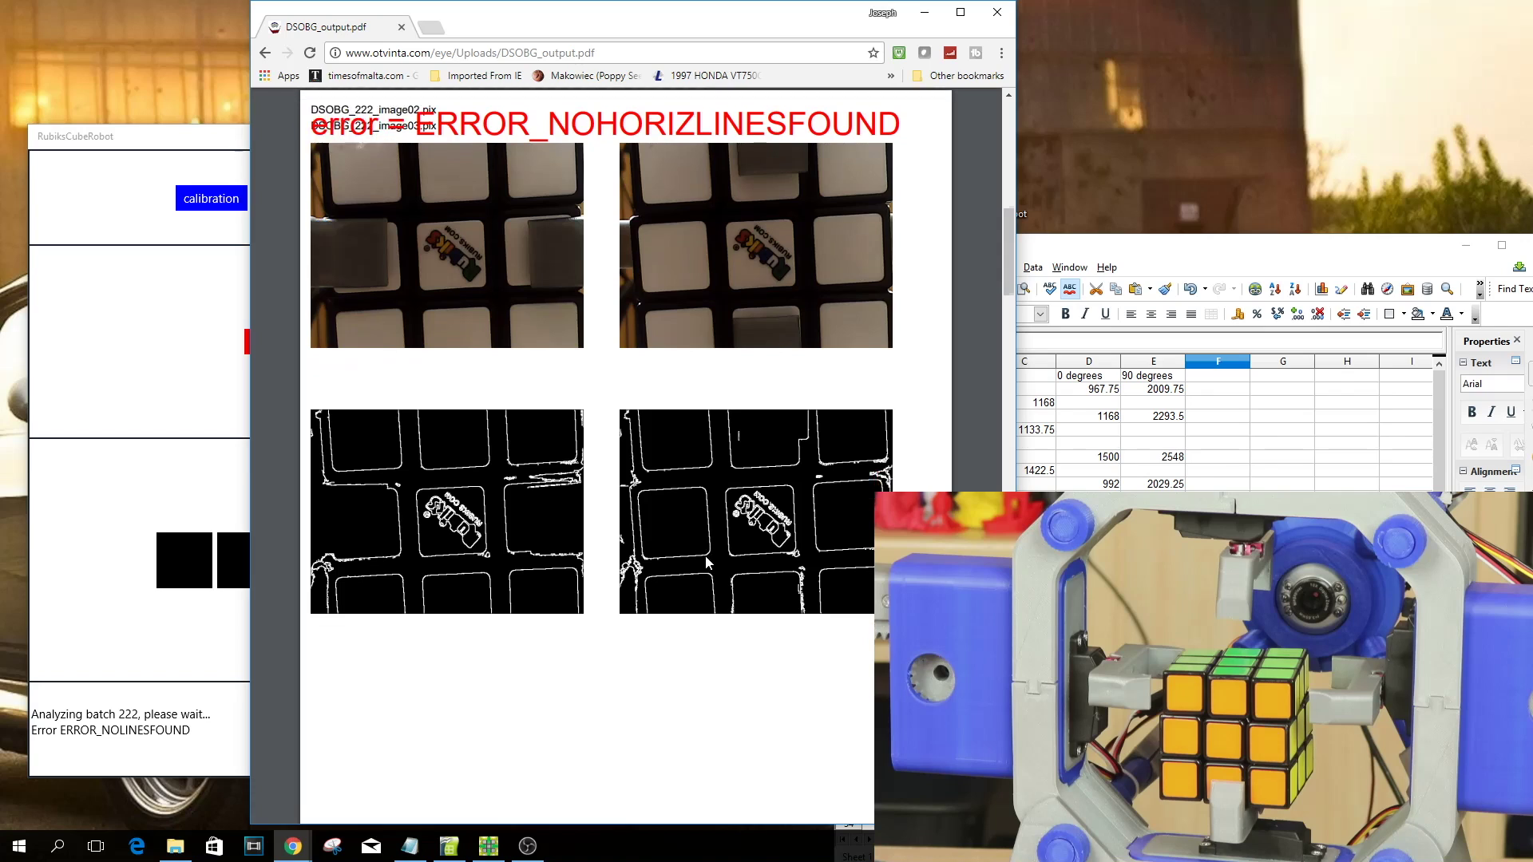
scroll(707, 563, down, 13)
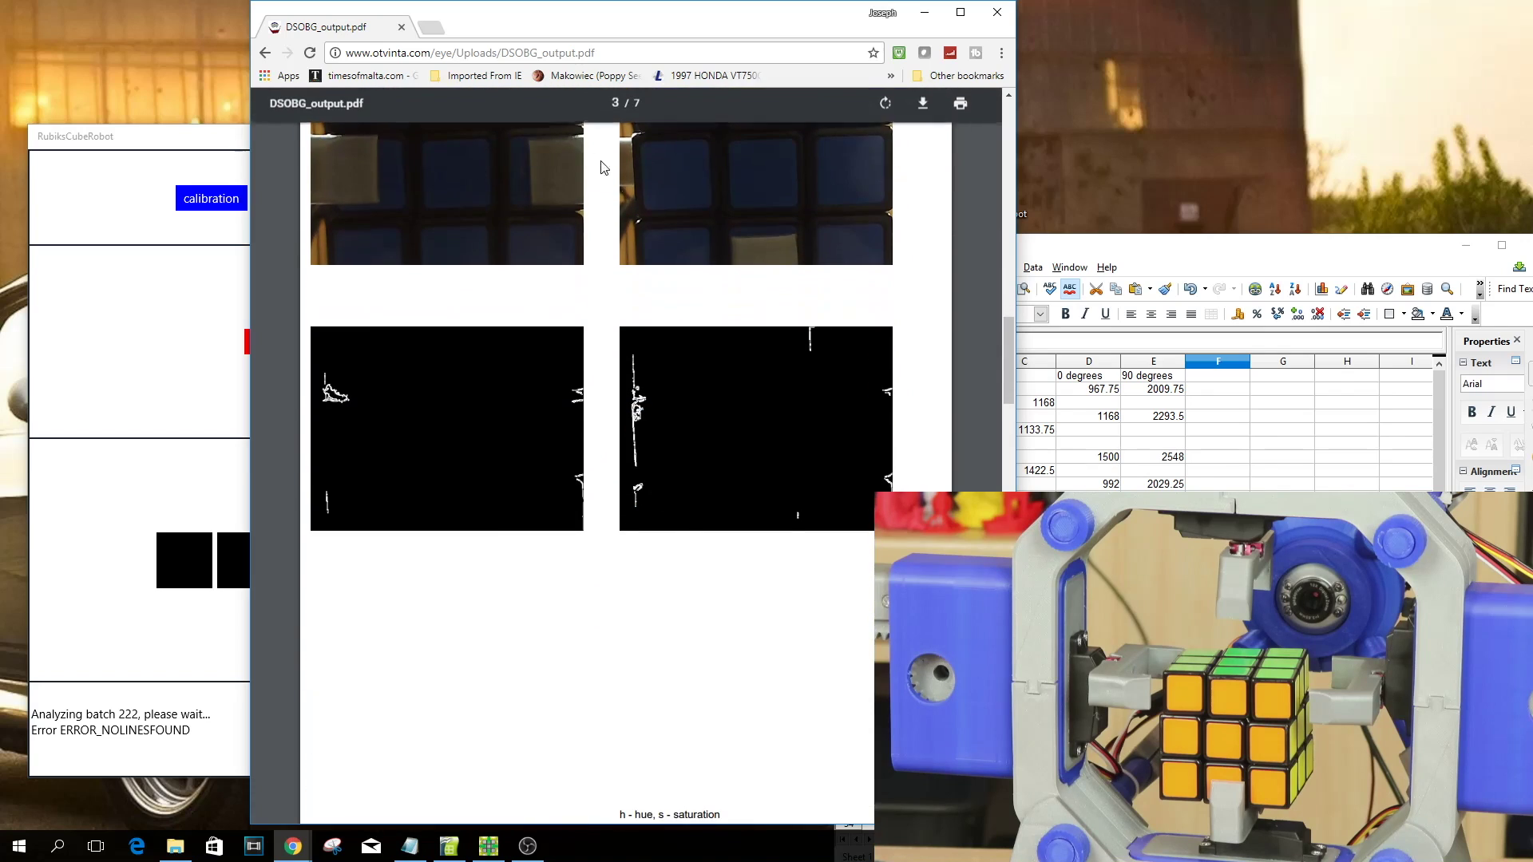
scroll(613, 177, up, 2)
scroll(719, 527, down, 10)
scroll(631, 476, down, 1)
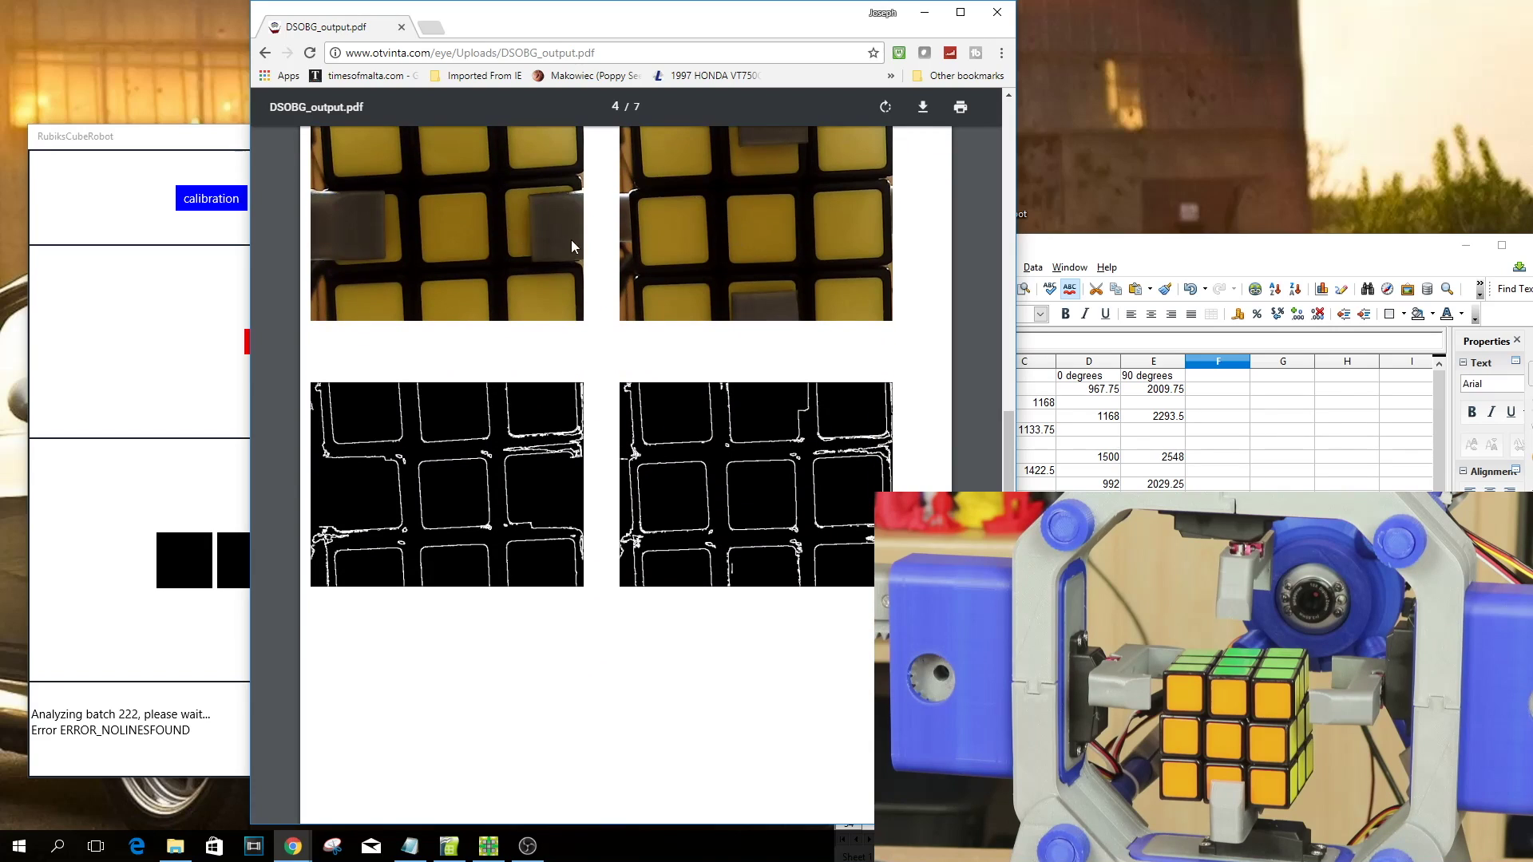
scroll(719, 455, down, 5)
scroll(703, 447, down, 4)
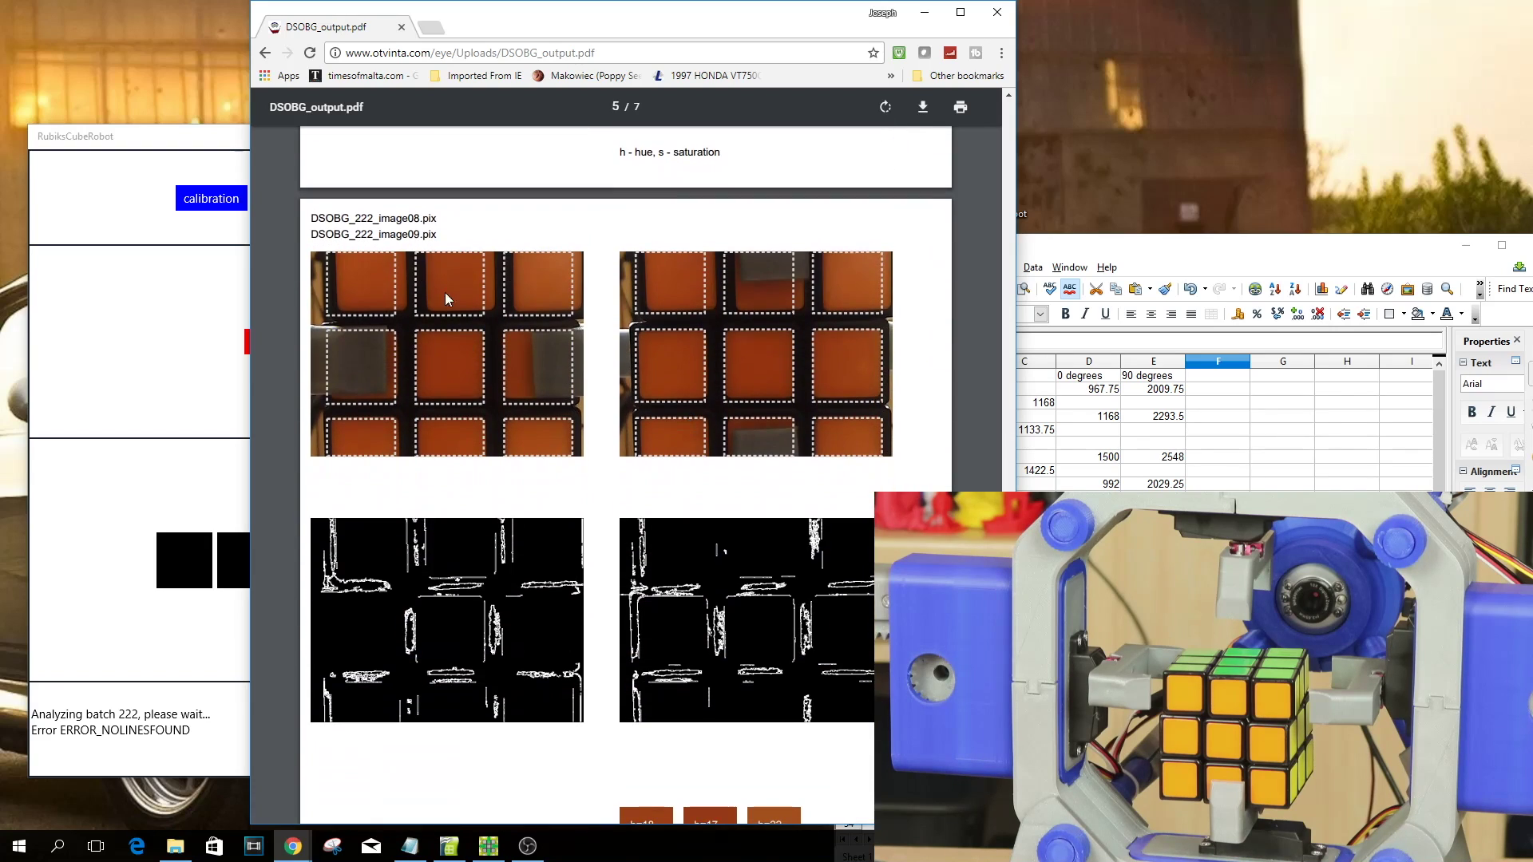
scroll(653, 435, down, 6)
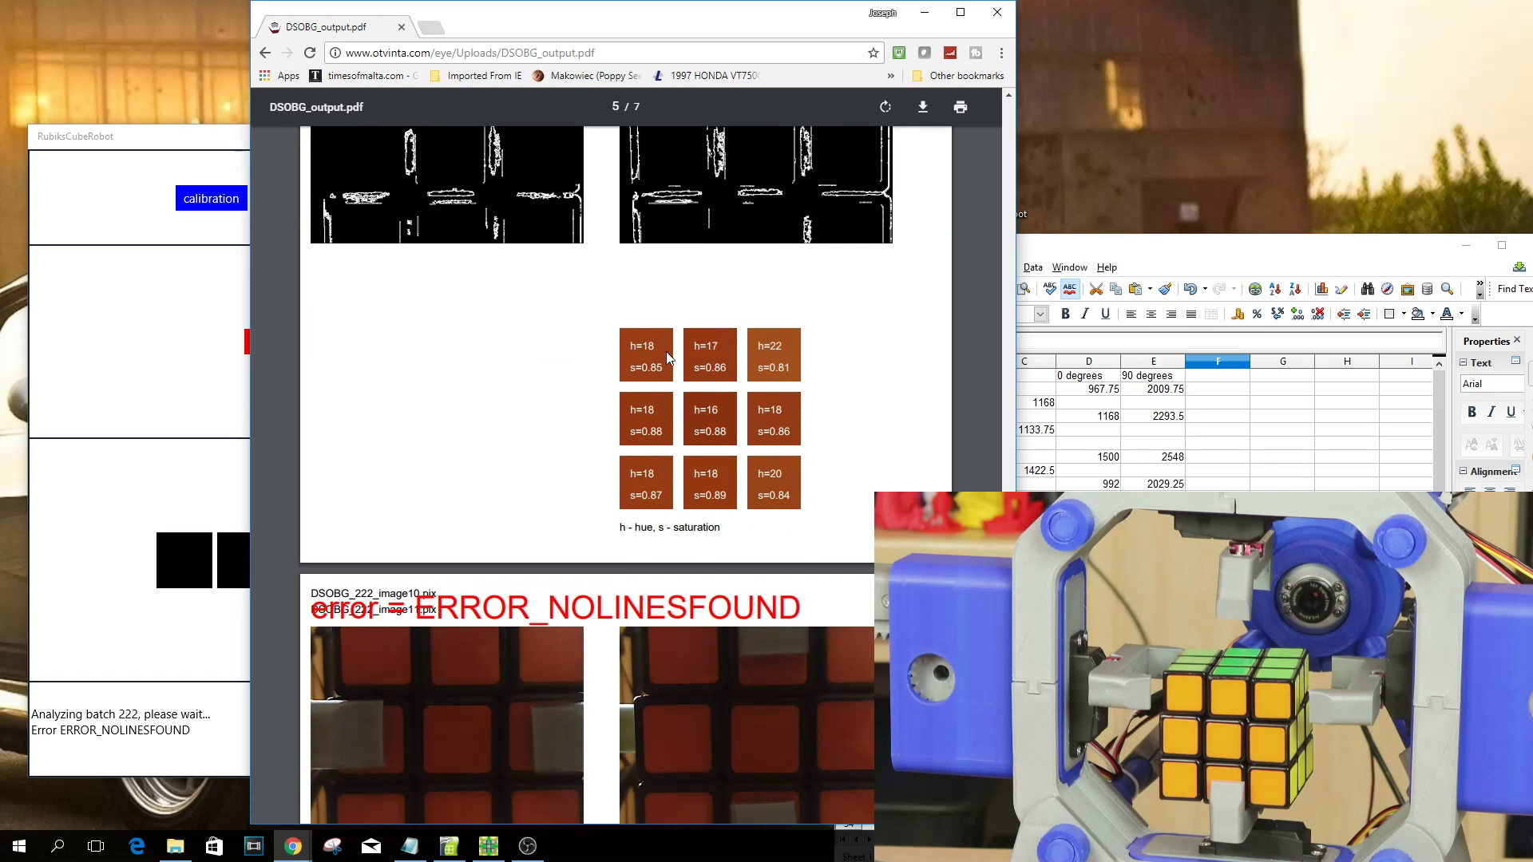
scroll(621, 472, down, 3)
scroll(622, 476, up, 2)
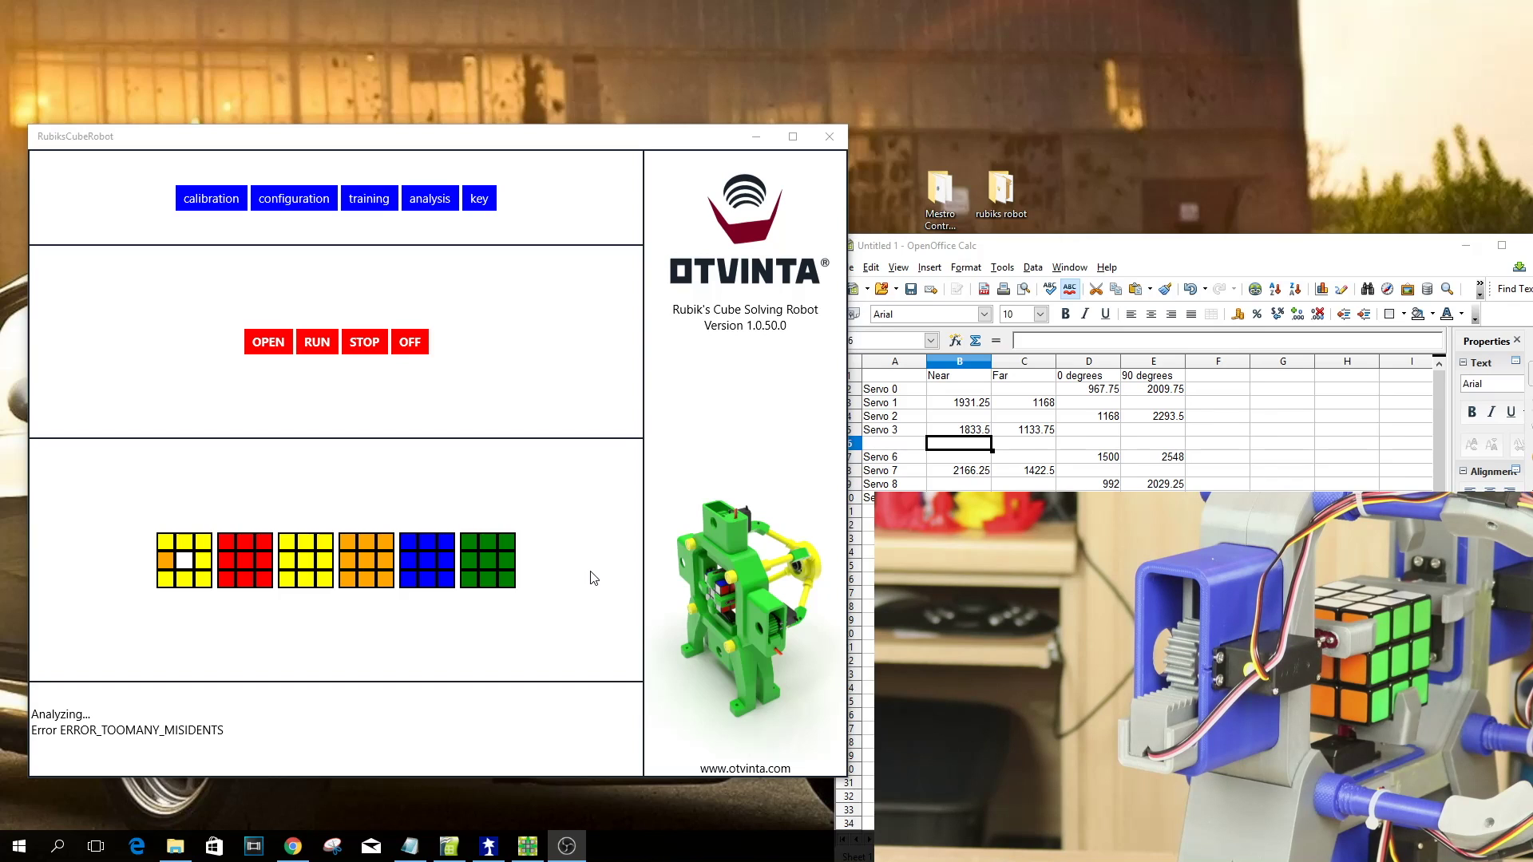
In the browser's upload page, set the first face's centre square to yellow
key(alt+Tab)
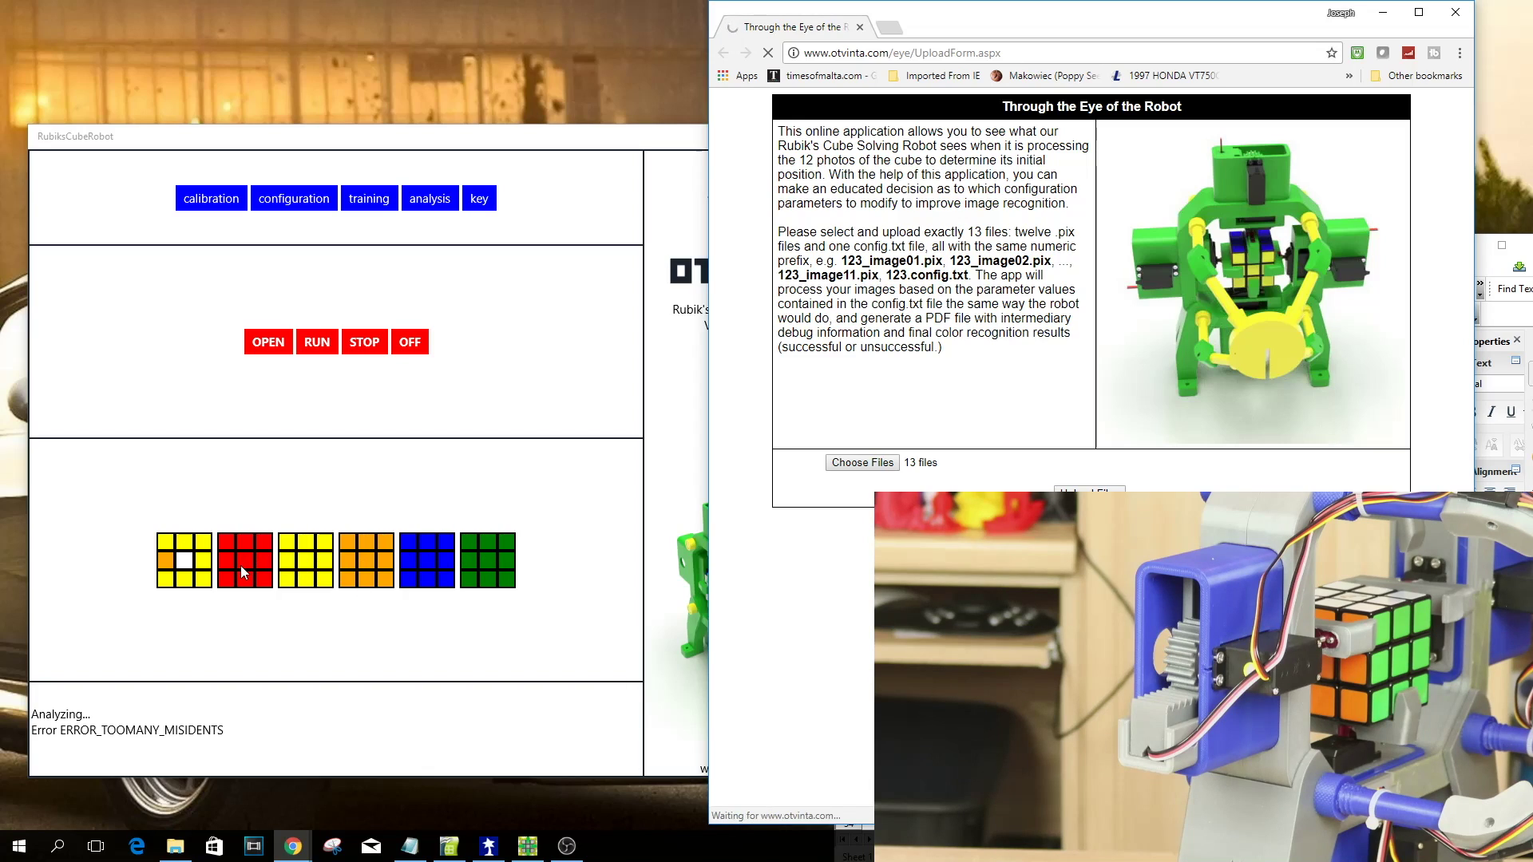
click(184, 559)
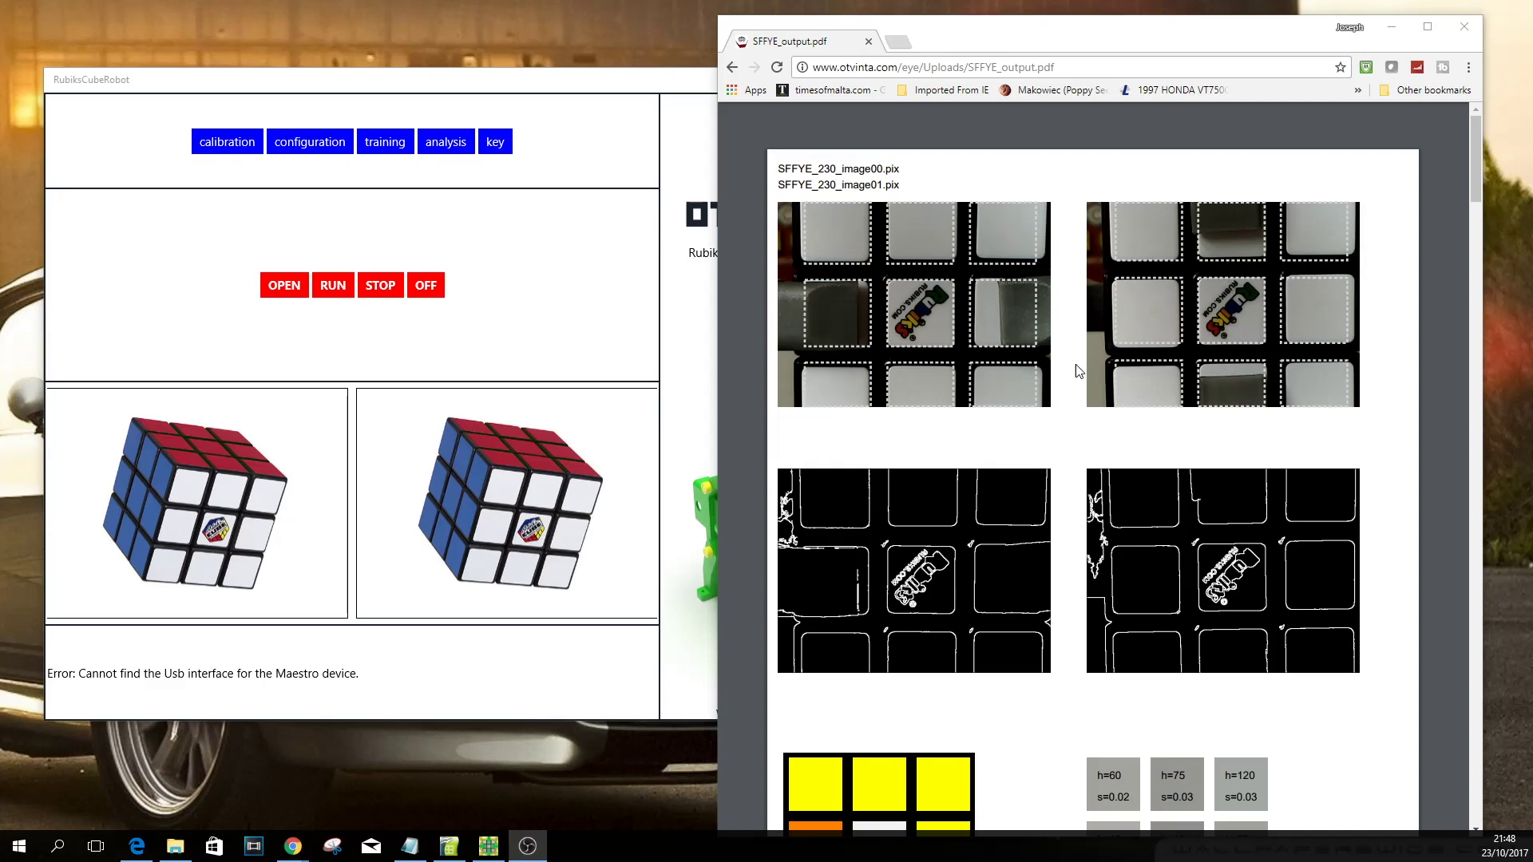
Scroll through SFFYE_output.pdf to batch 230's colour grid and hue/saturation readings
scroll(1096, 343, down, 1)
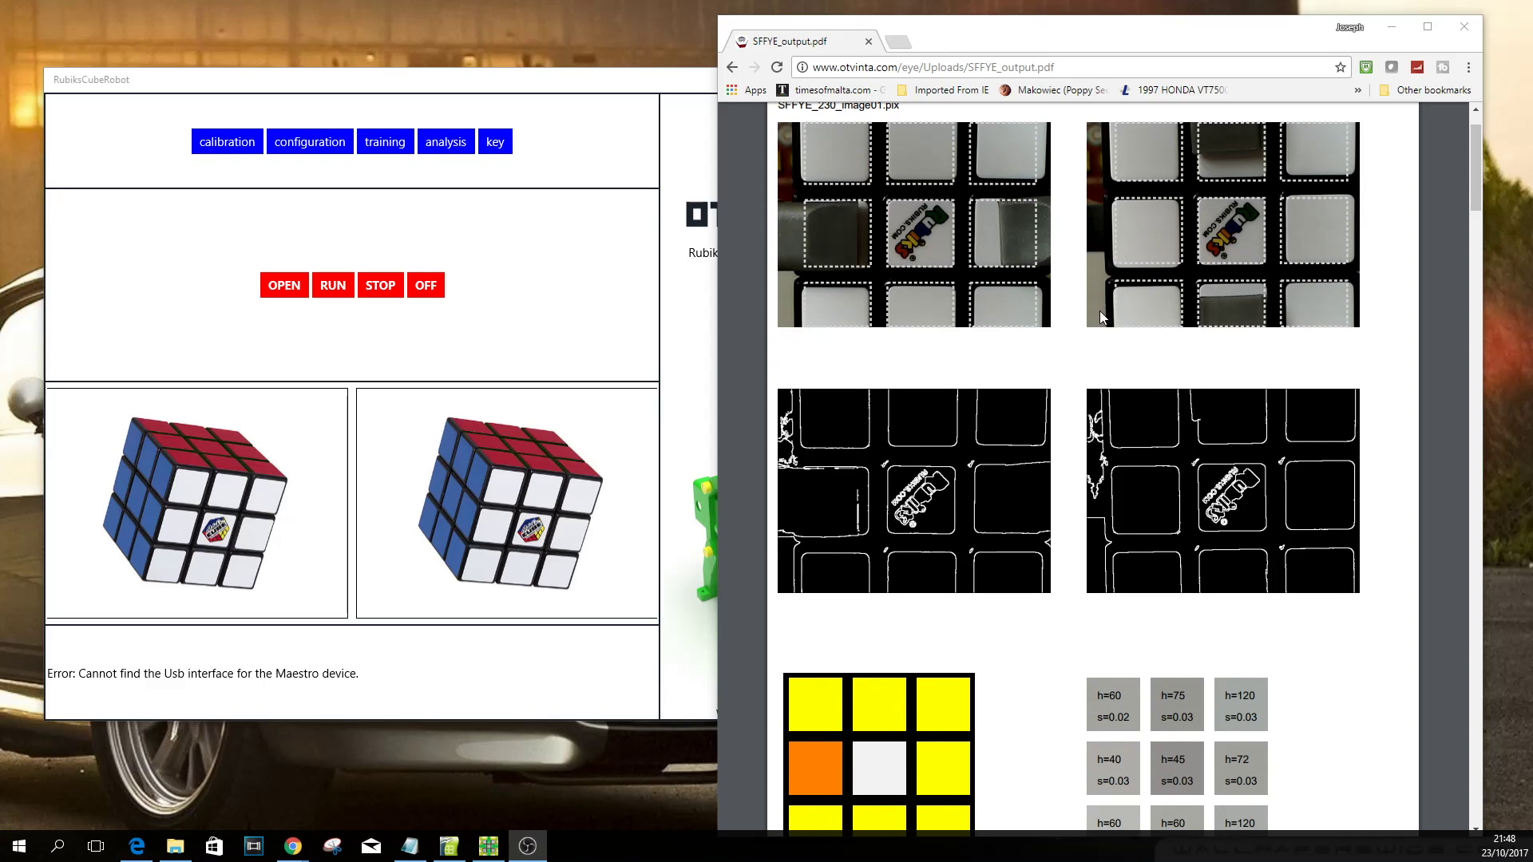
scroll(1099, 317, down, 1)
scroll(1097, 319, up, 2)
scroll(1095, 323, down, 1)
scroll(1038, 344, down, 2)
scroll(1017, 383, up, 2)
scroll(1018, 439, down, 3)
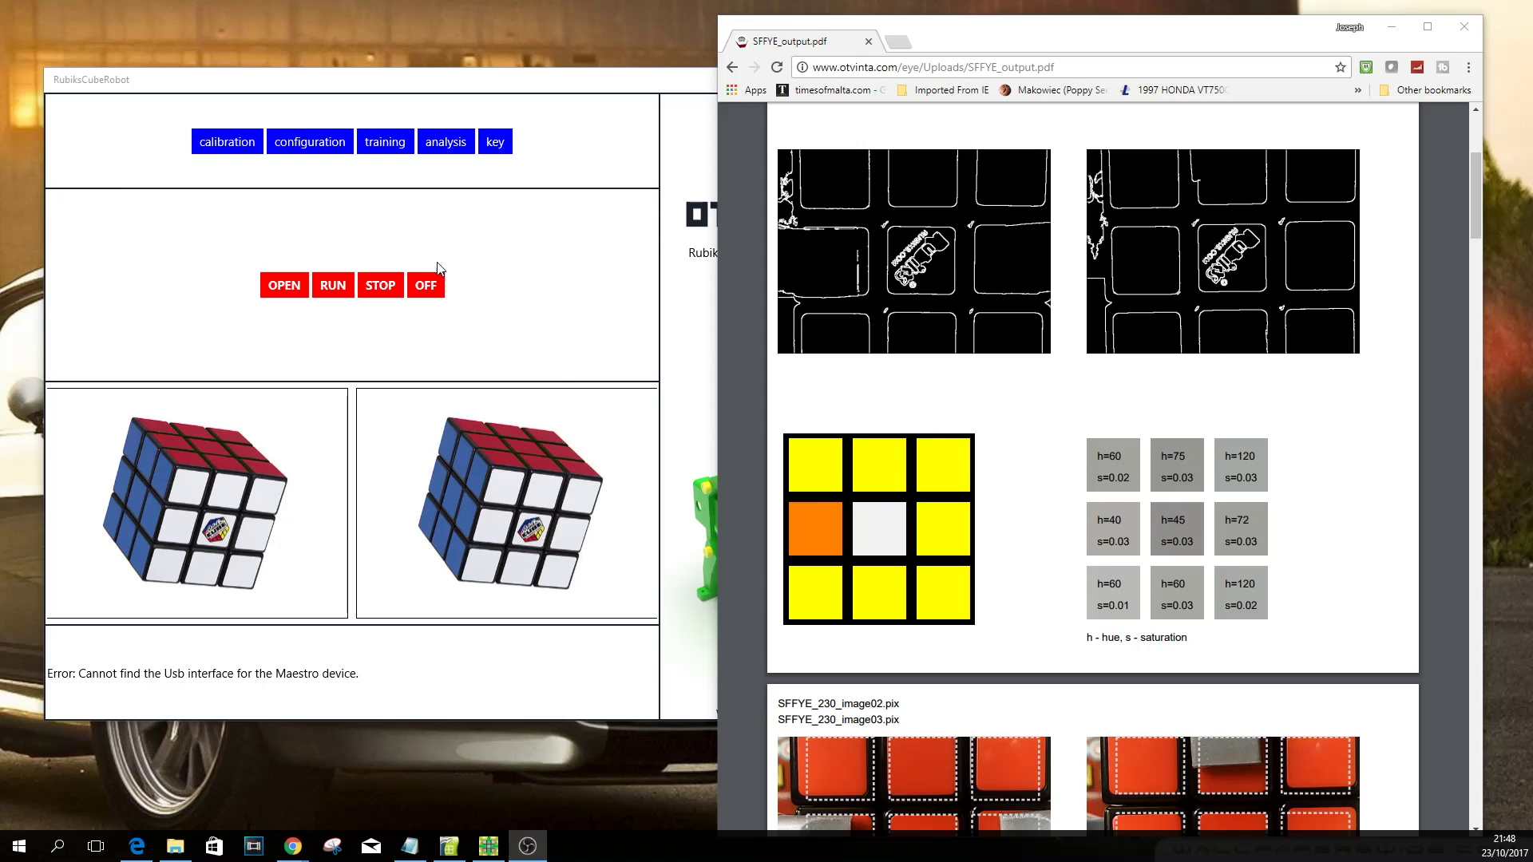
Open the robot's Configuration Center and arrange it beside the debug PDF
click(321, 142)
click(956, 55)
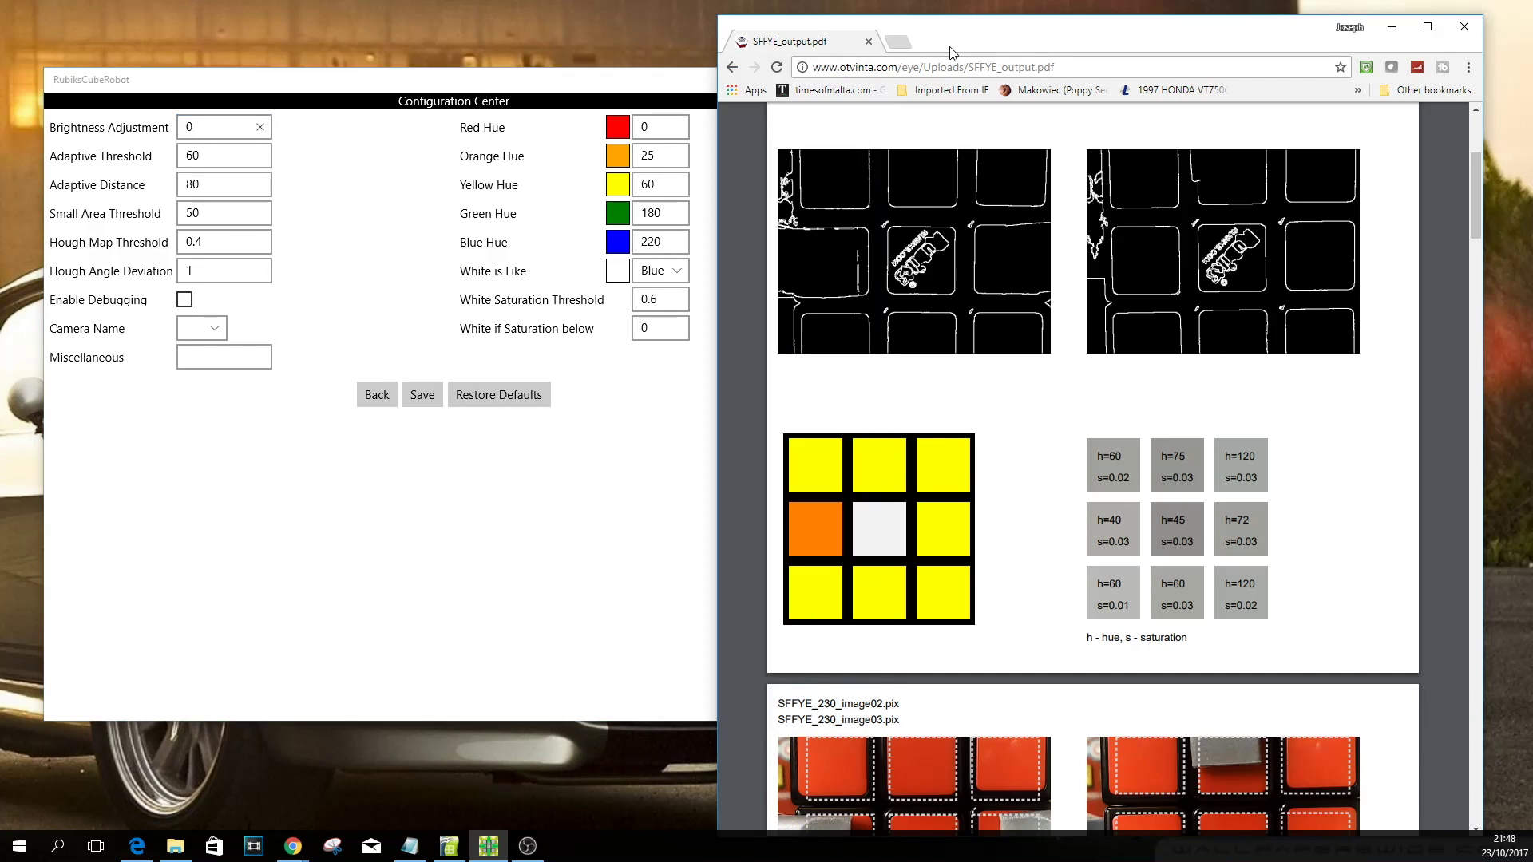
drag(668, 80, 514, 80)
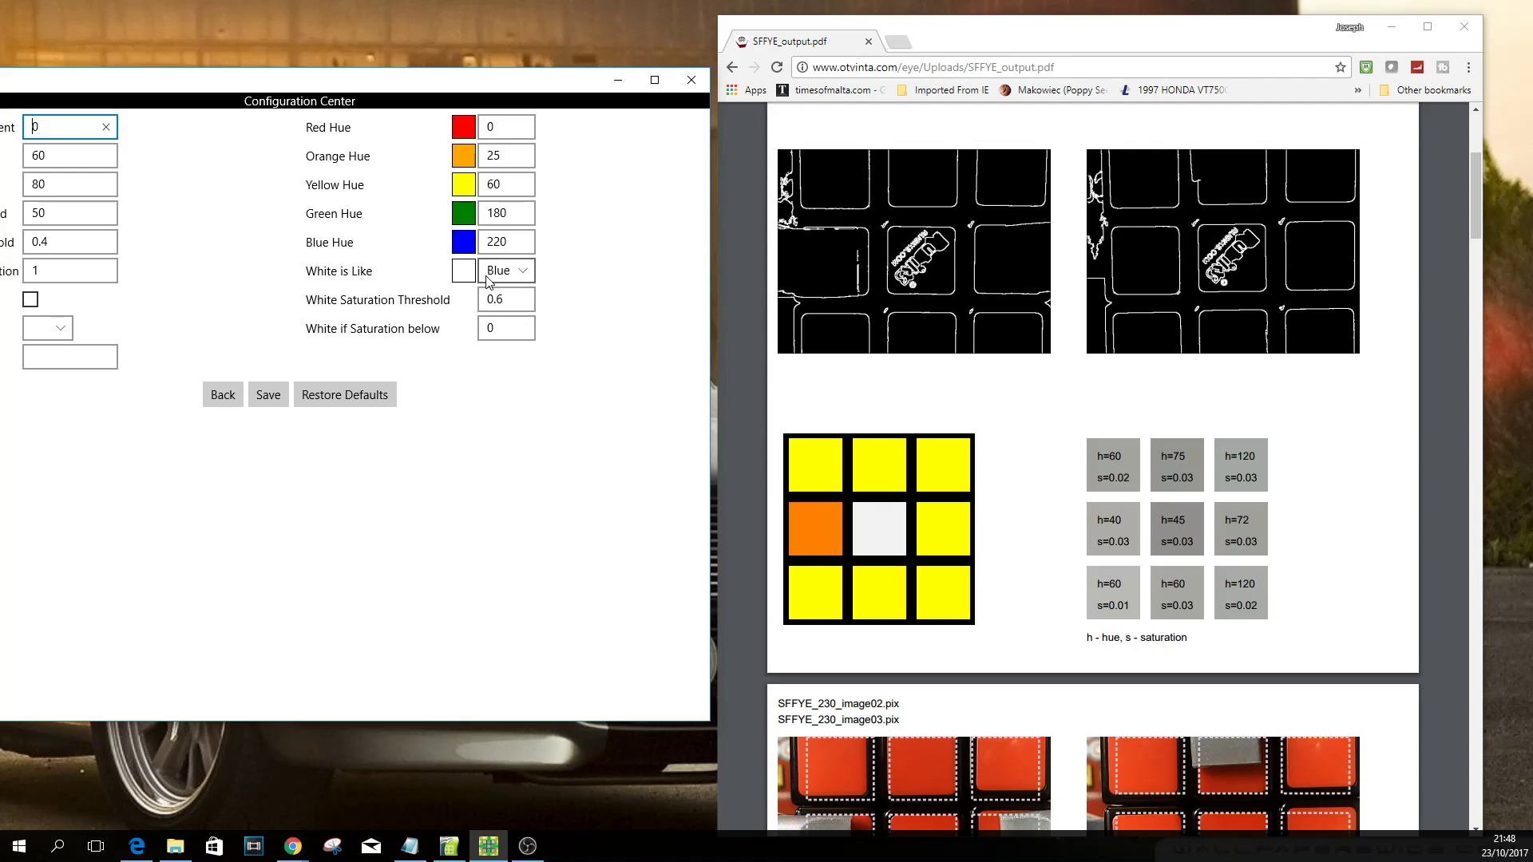
scroll(1214, 405, up, 4)
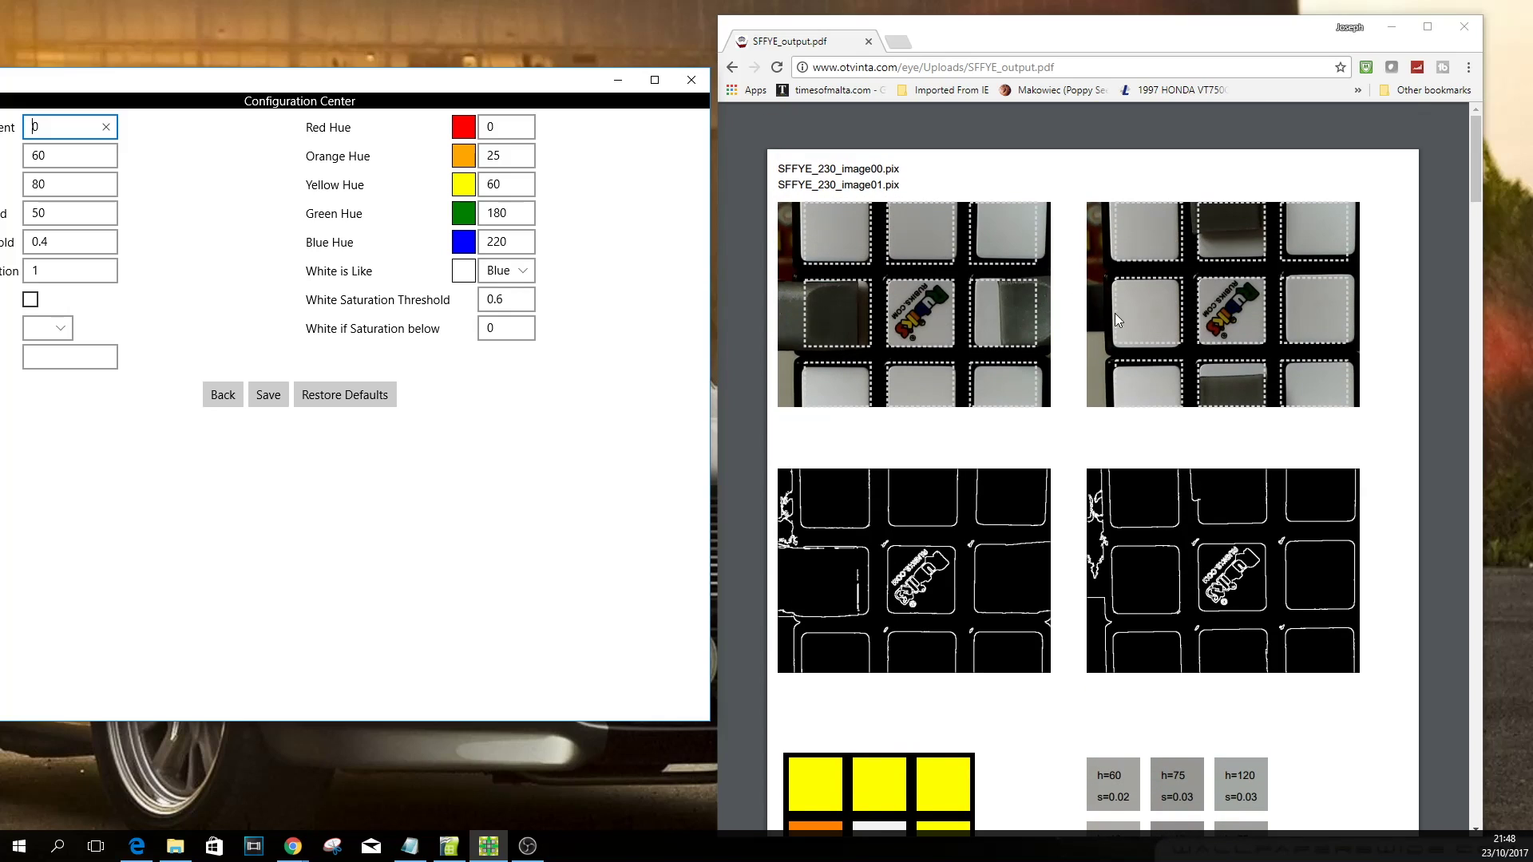
scroll(1102, 331, down, 1)
scroll(1102, 329, down, 2)
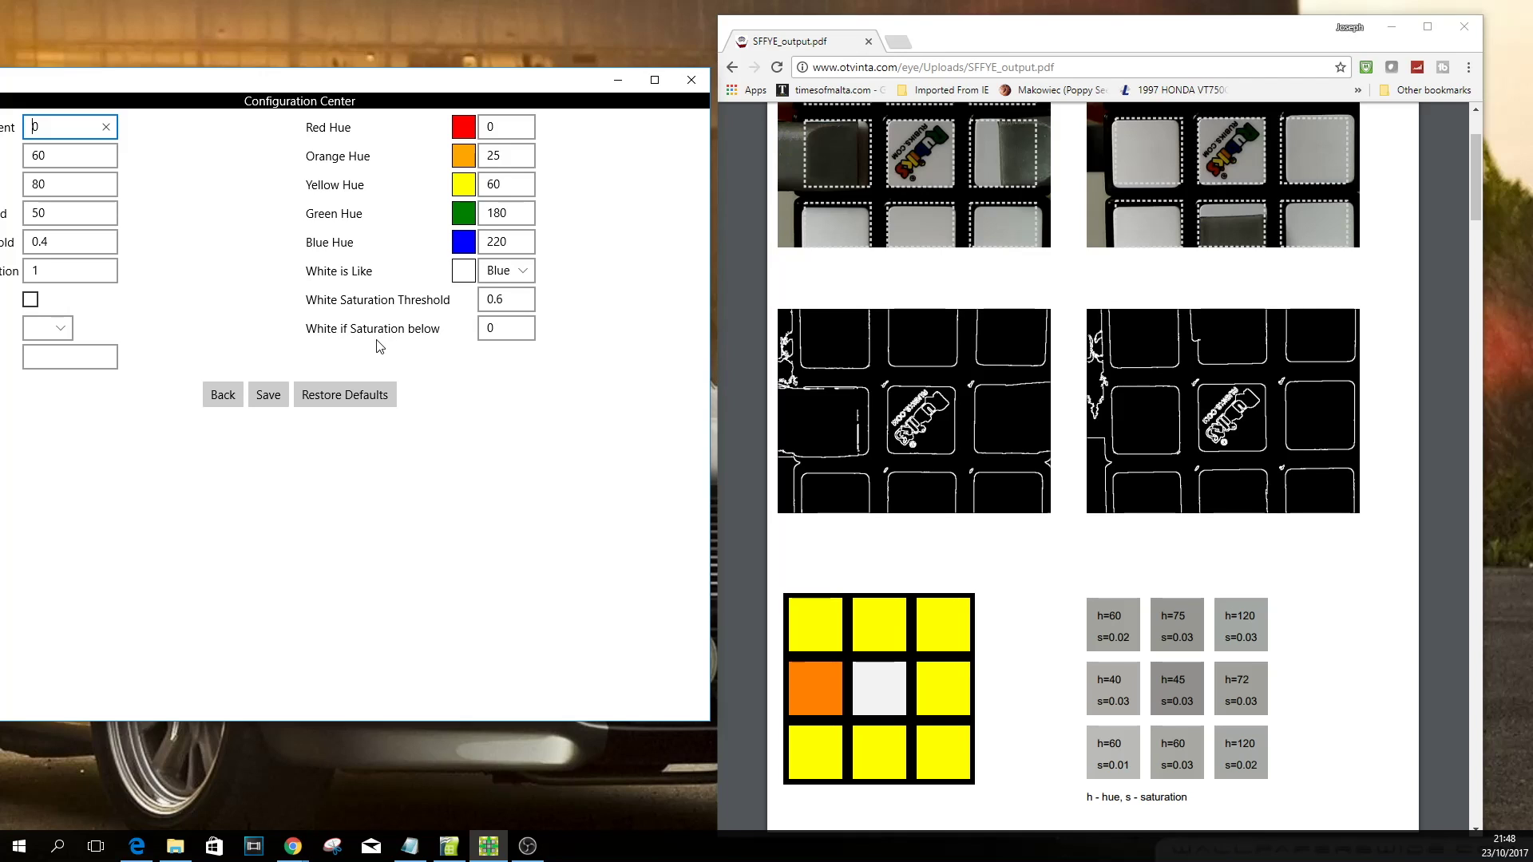
Compare the grey squares' saturations (0.03, 0.02) and set White if Saturation below to 0.04
click(506, 331)
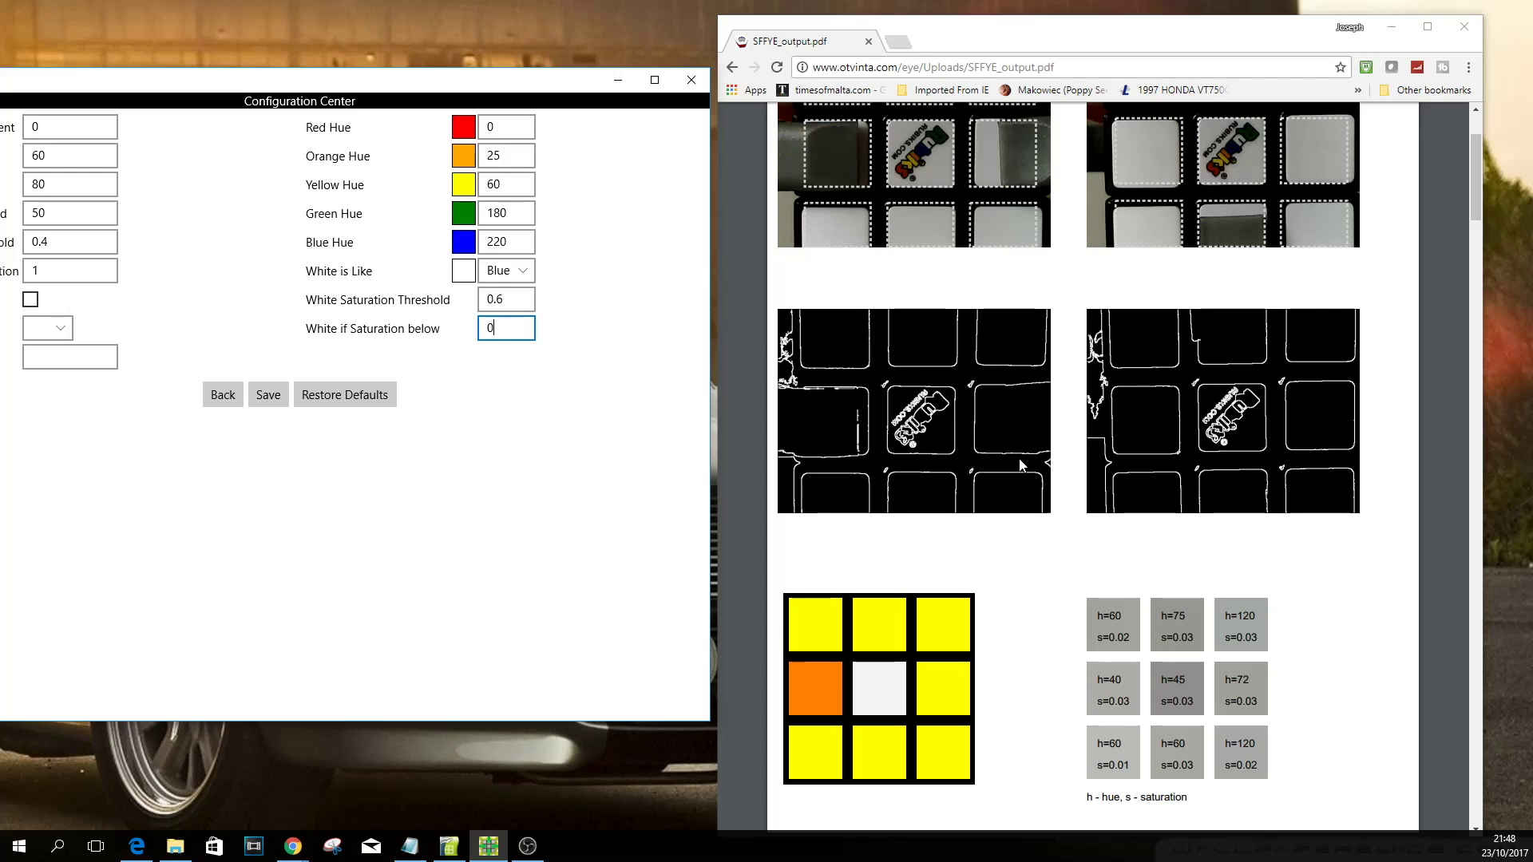
scroll(1128, 463, down, 2)
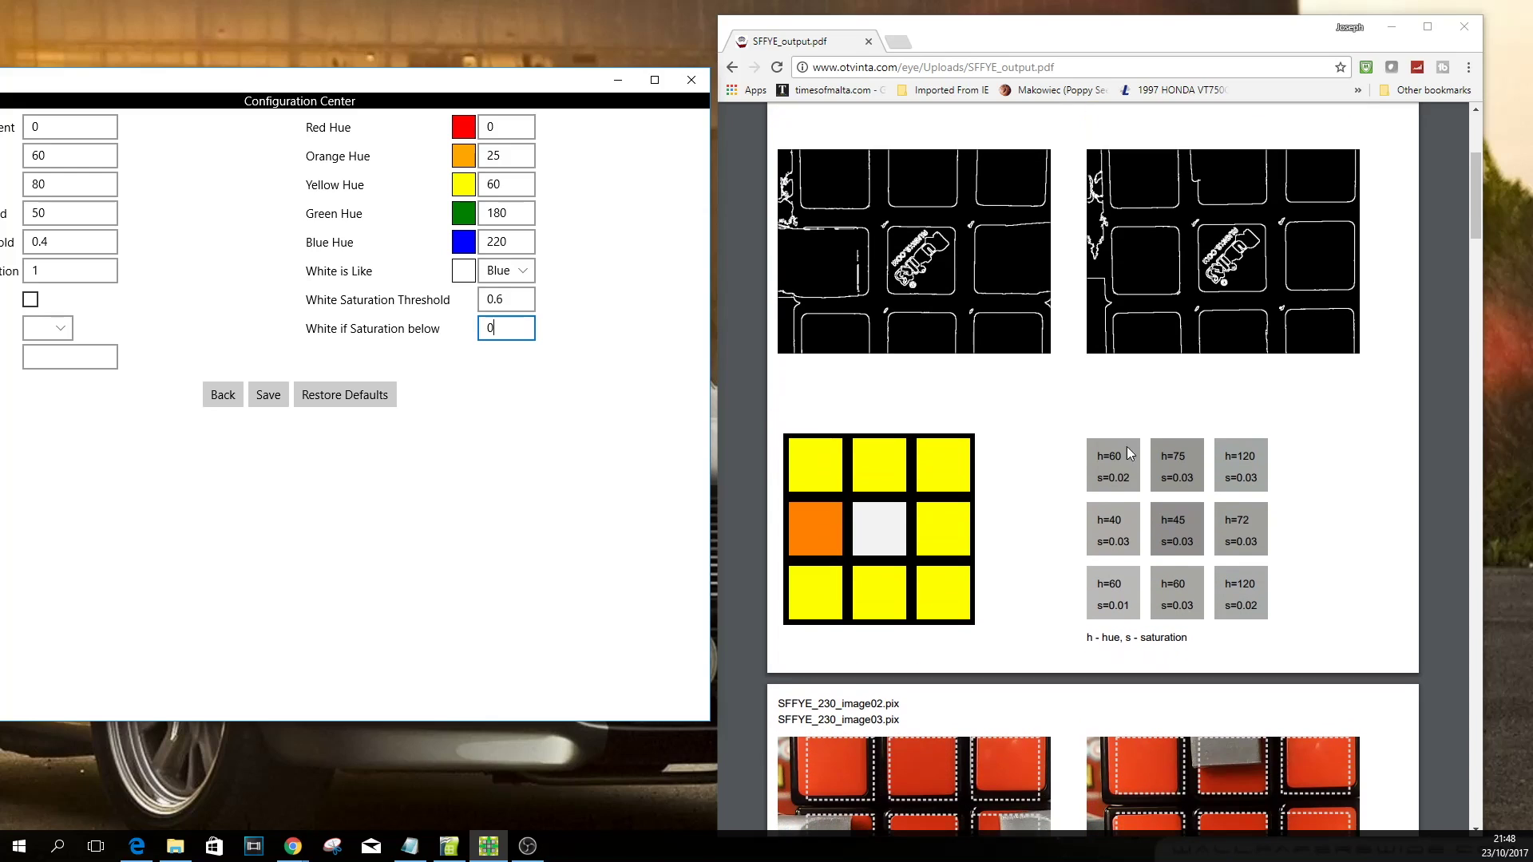
drag(1096, 543, 1130, 545)
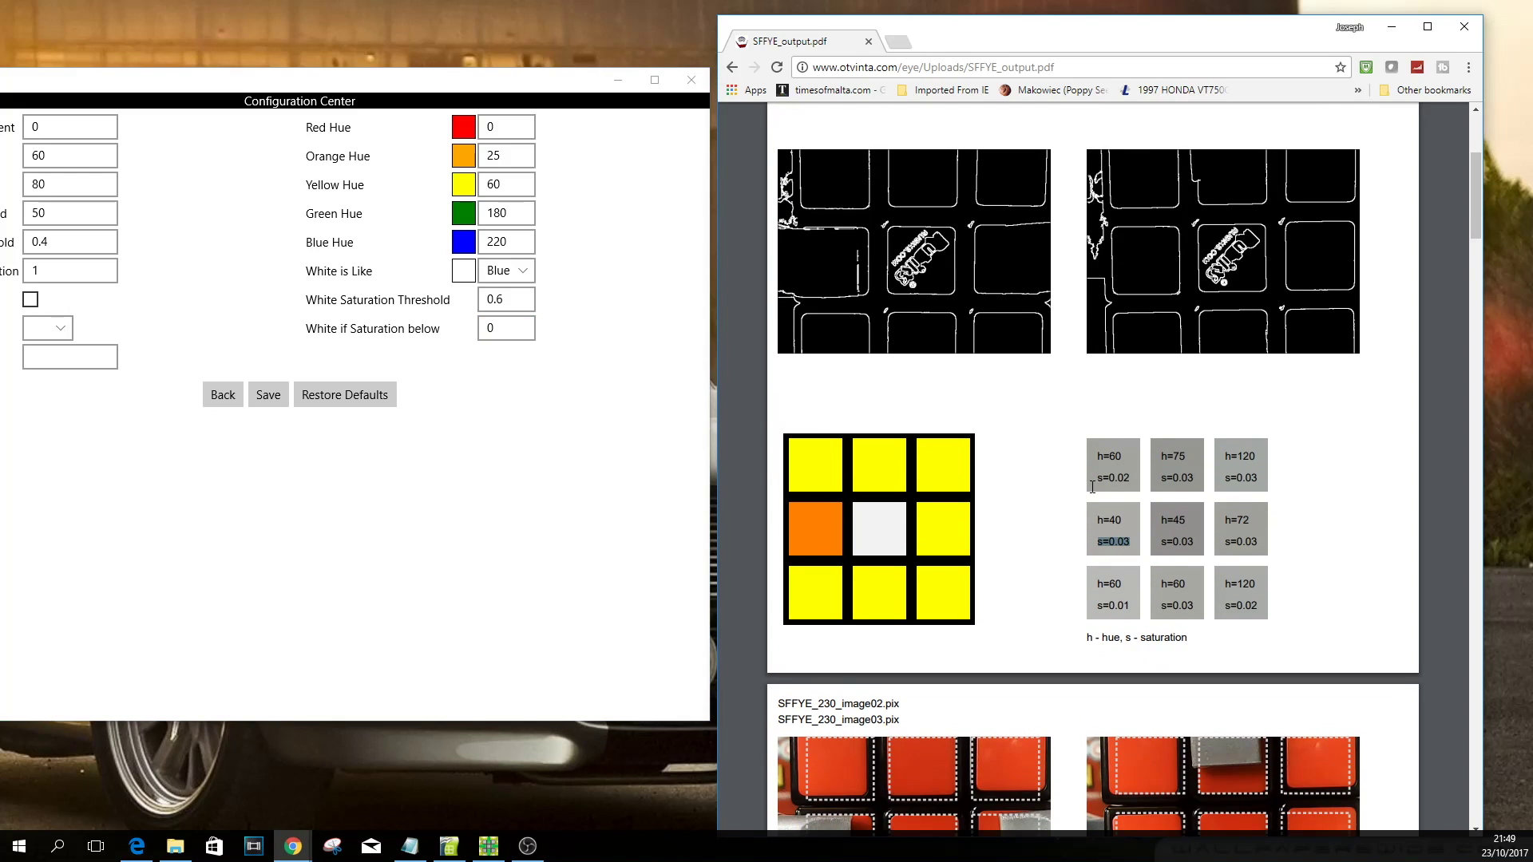
drag(1093, 487, 1137, 491)
click(507, 331)
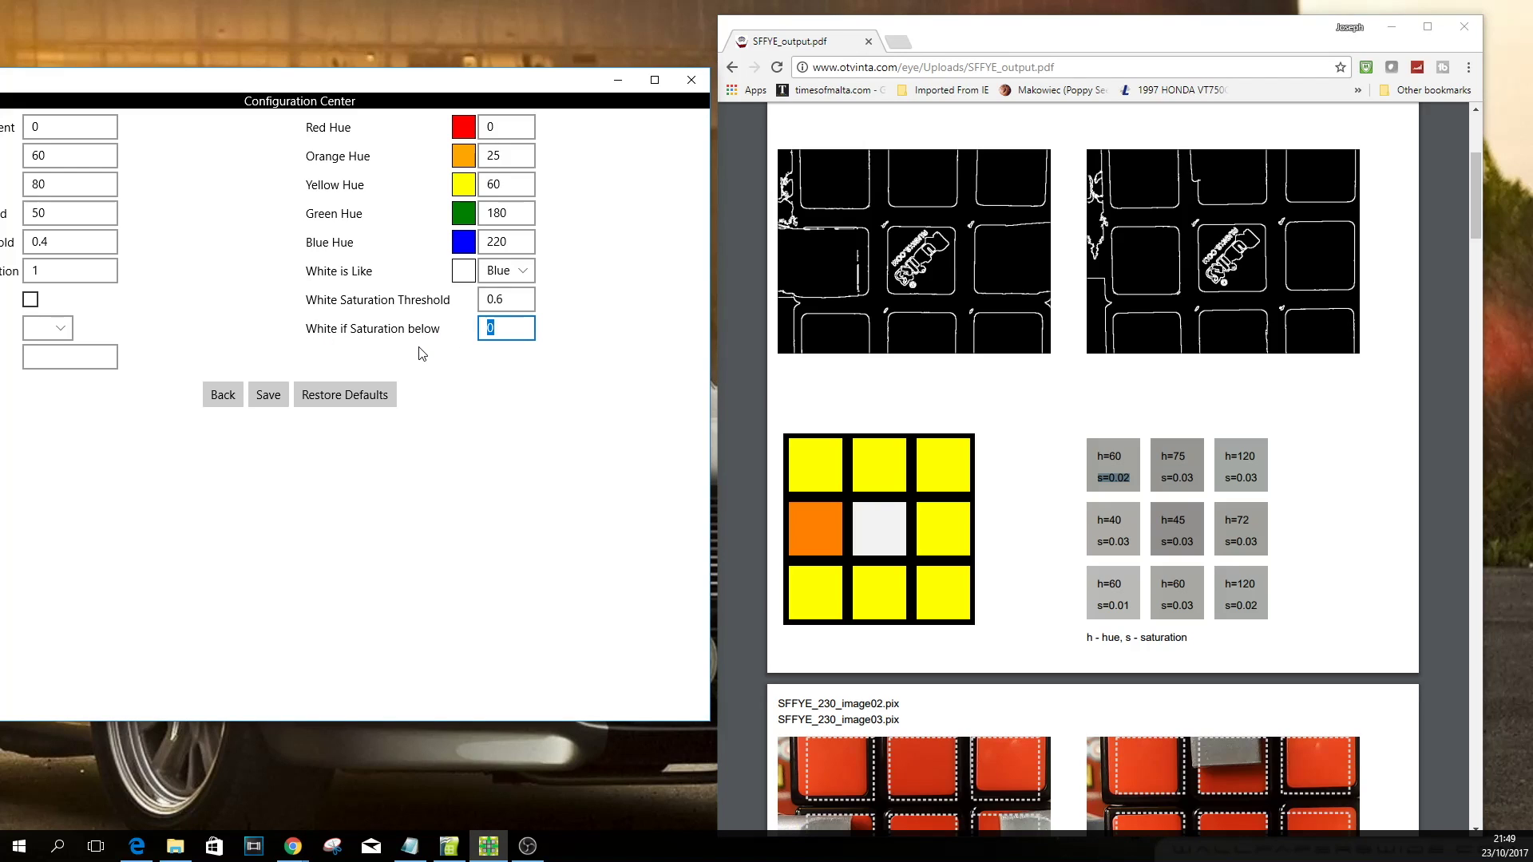
text(0.04)
click(1258, 540)
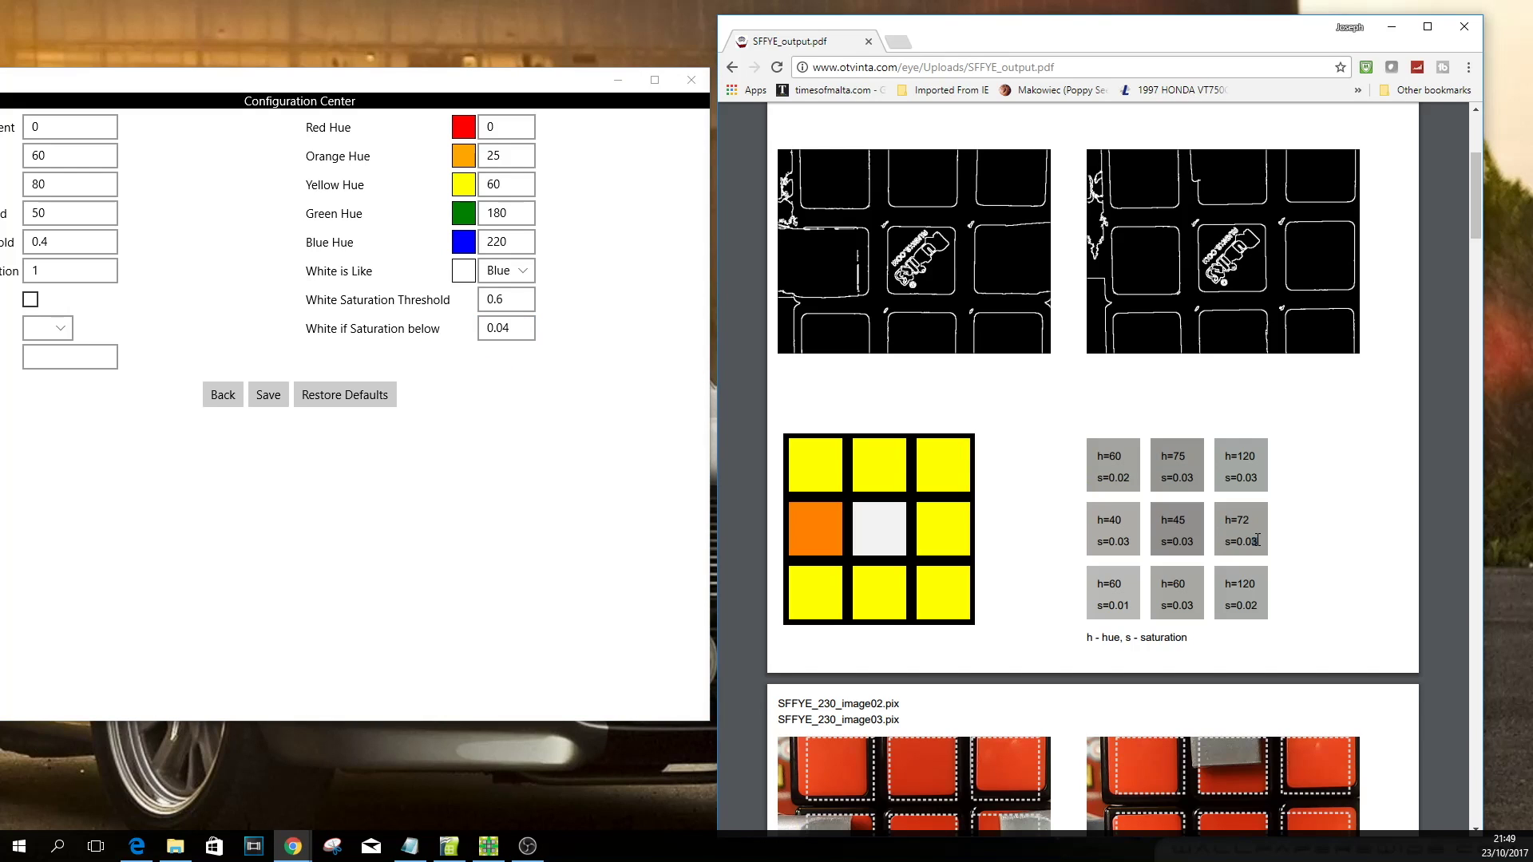
Compare the red face's hue readings and set Red Hue to 10
scroll(1158, 464, down, 6)
scroll(1201, 344, down, 1)
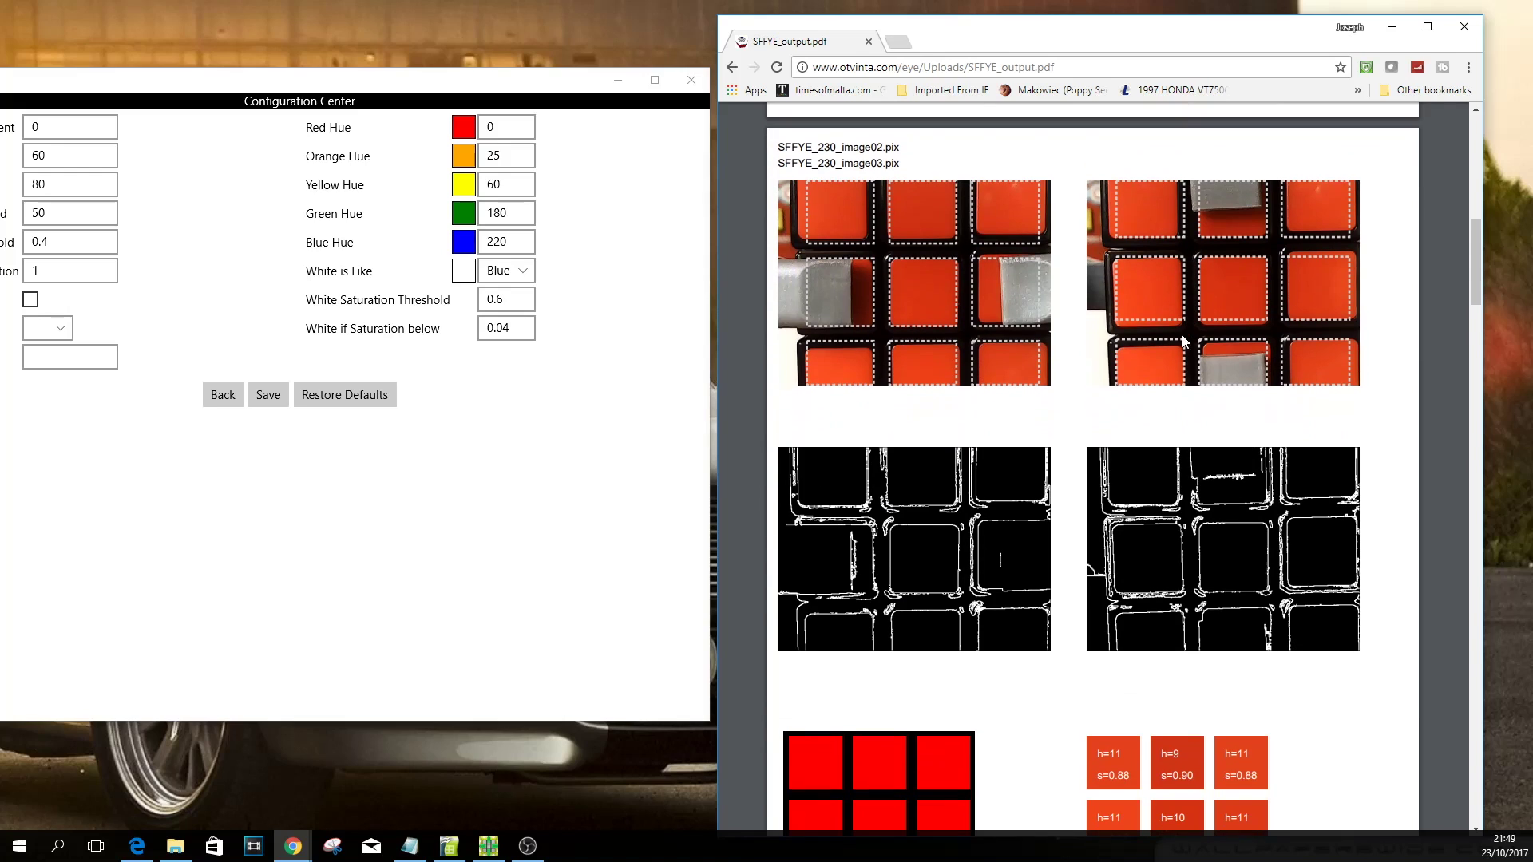
scroll(1125, 454, down, 4)
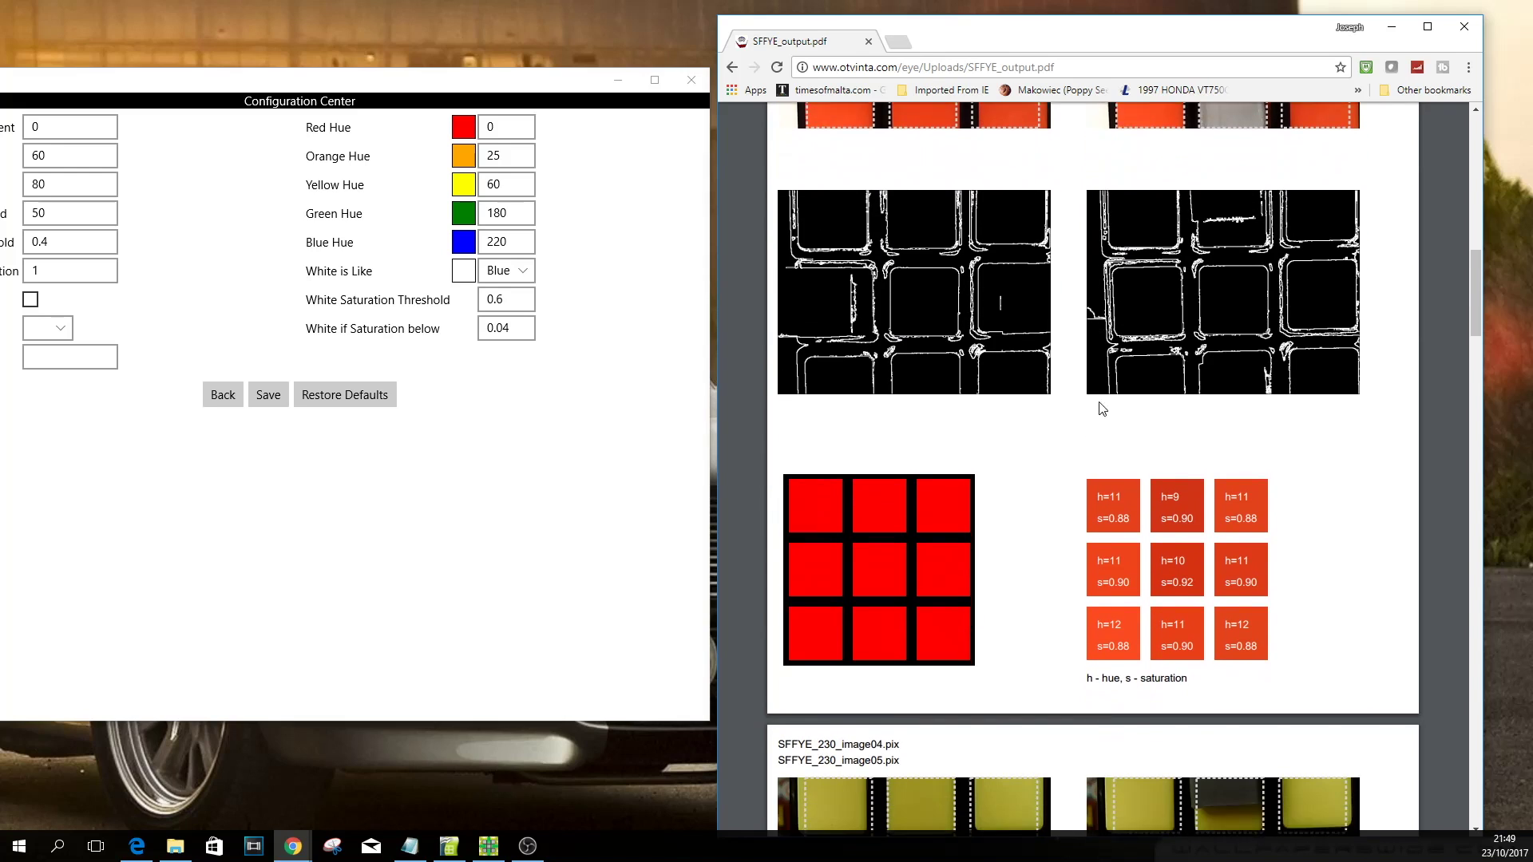
scroll(1162, 477, up, 1)
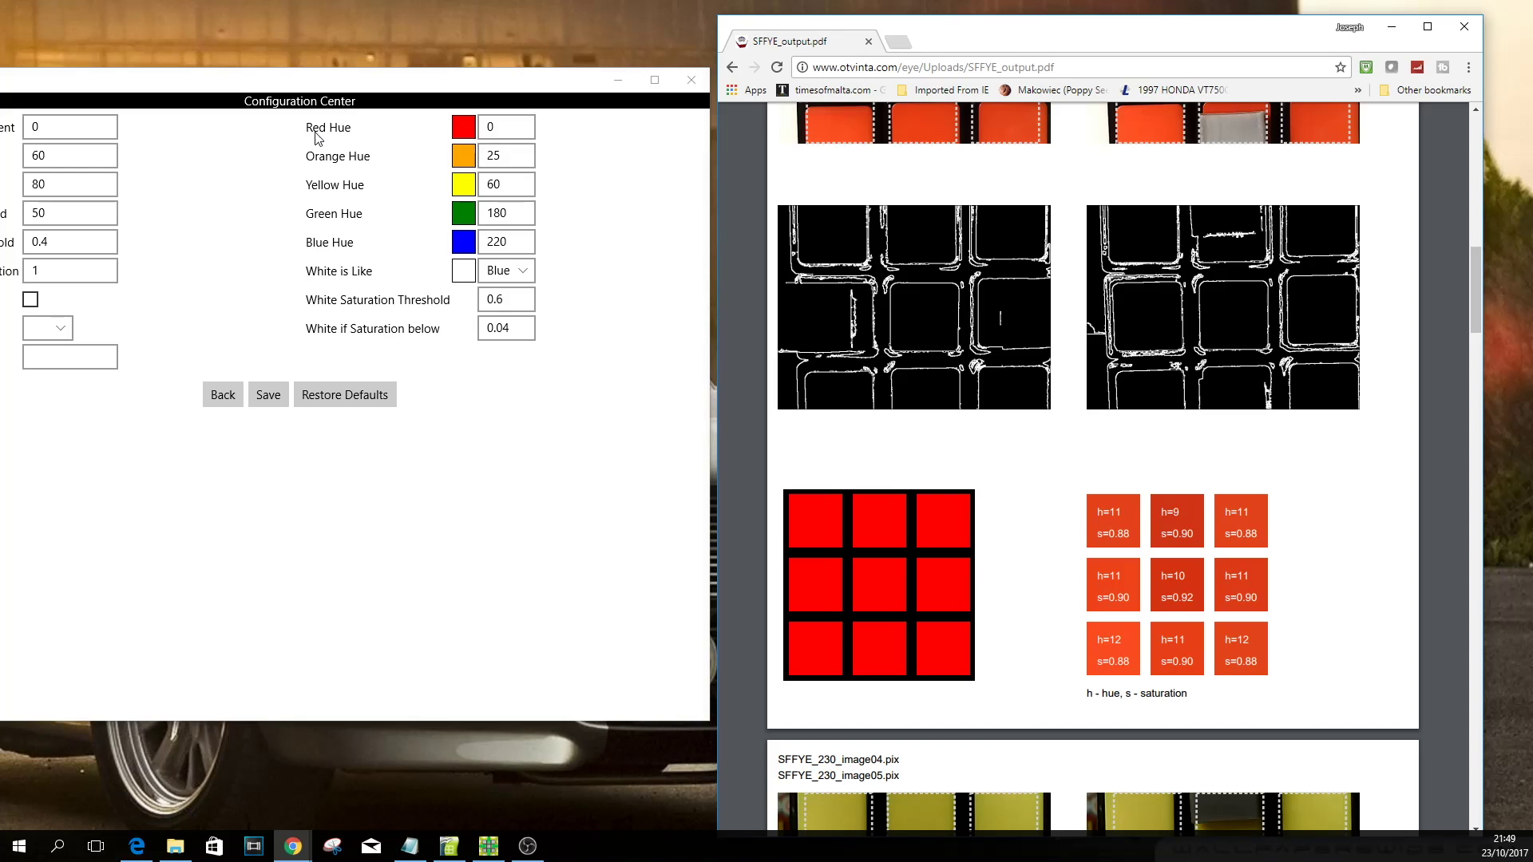
click(495, 127)
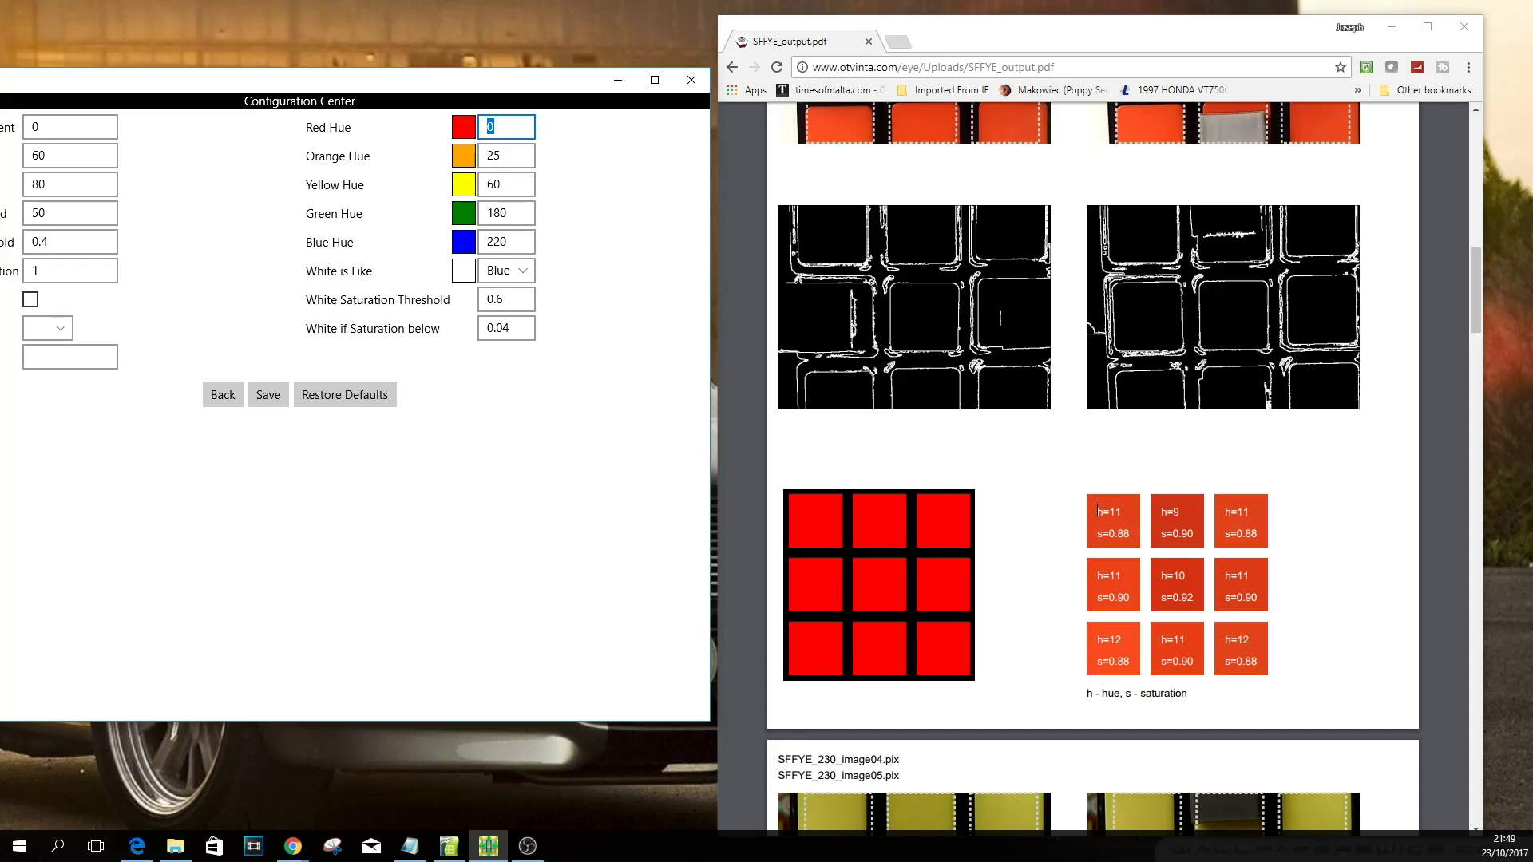
drag(1093, 515, 1261, 513)
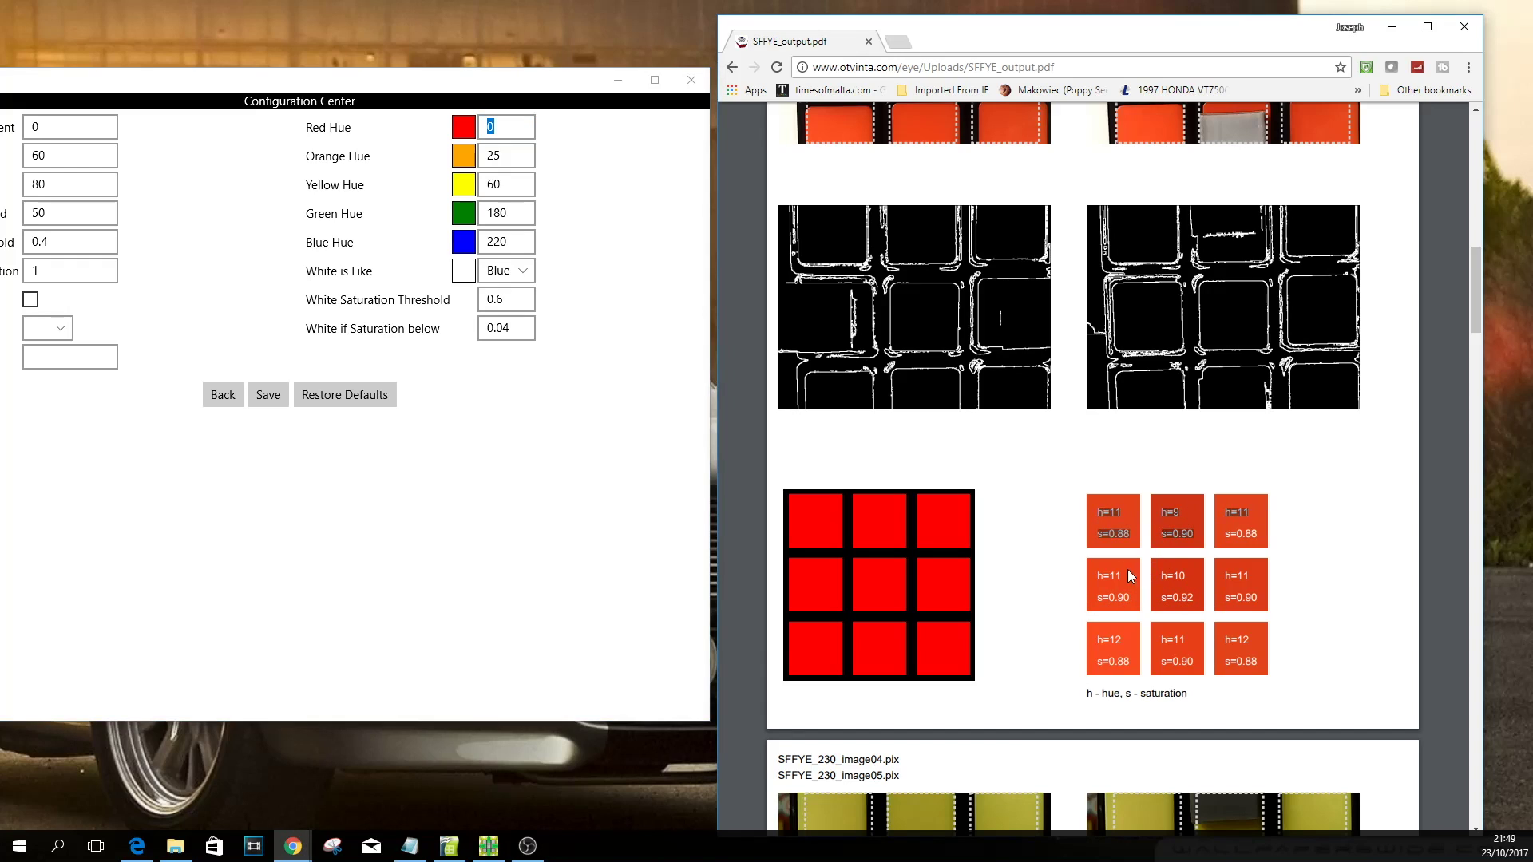
drag(1125, 570, 1171, 575)
drag(1125, 639, 1149, 638)
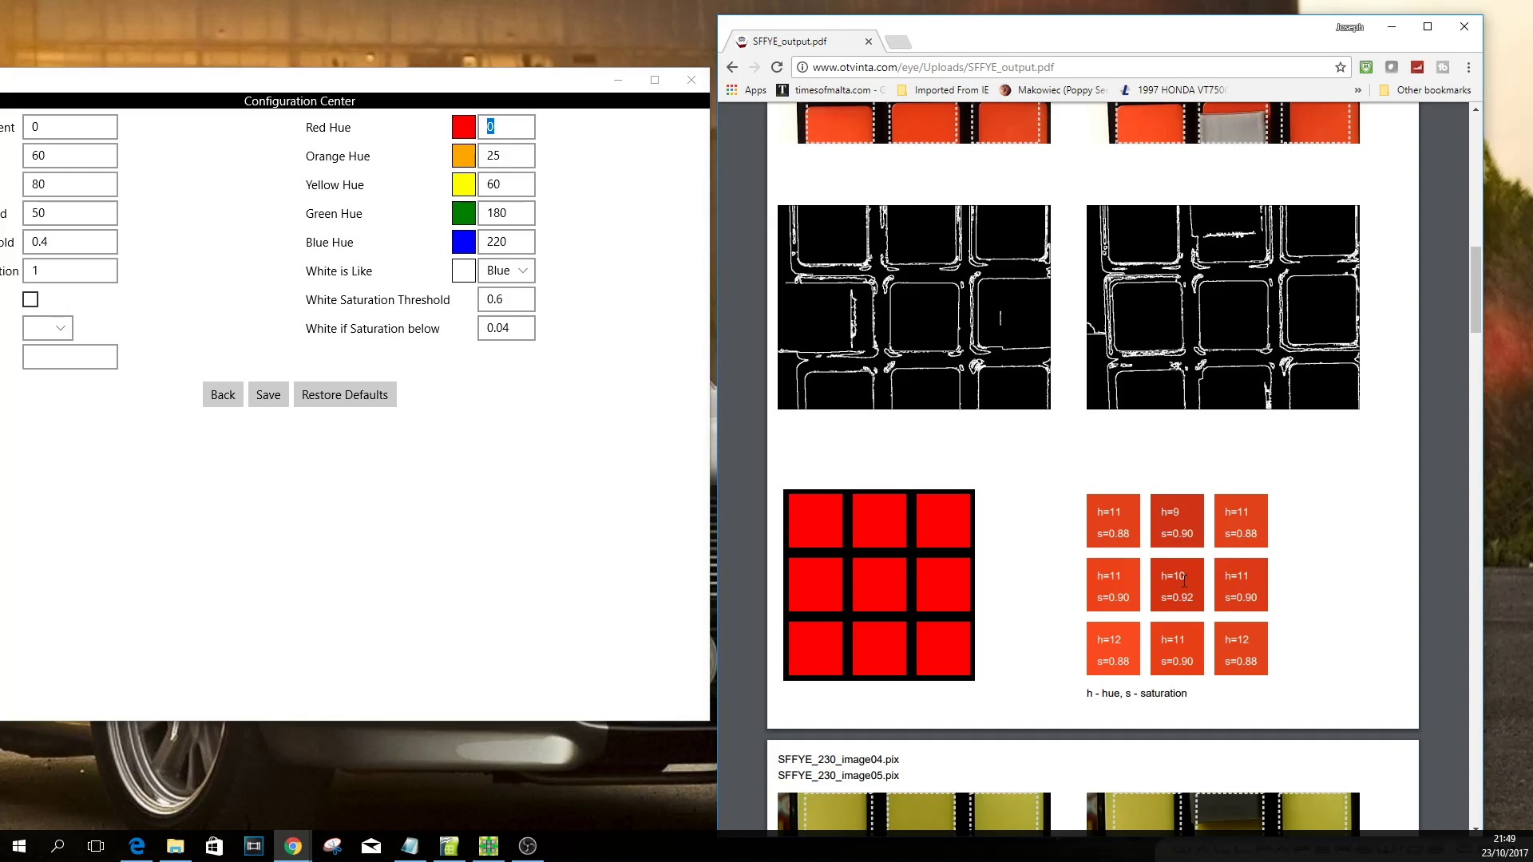
click(490, 127)
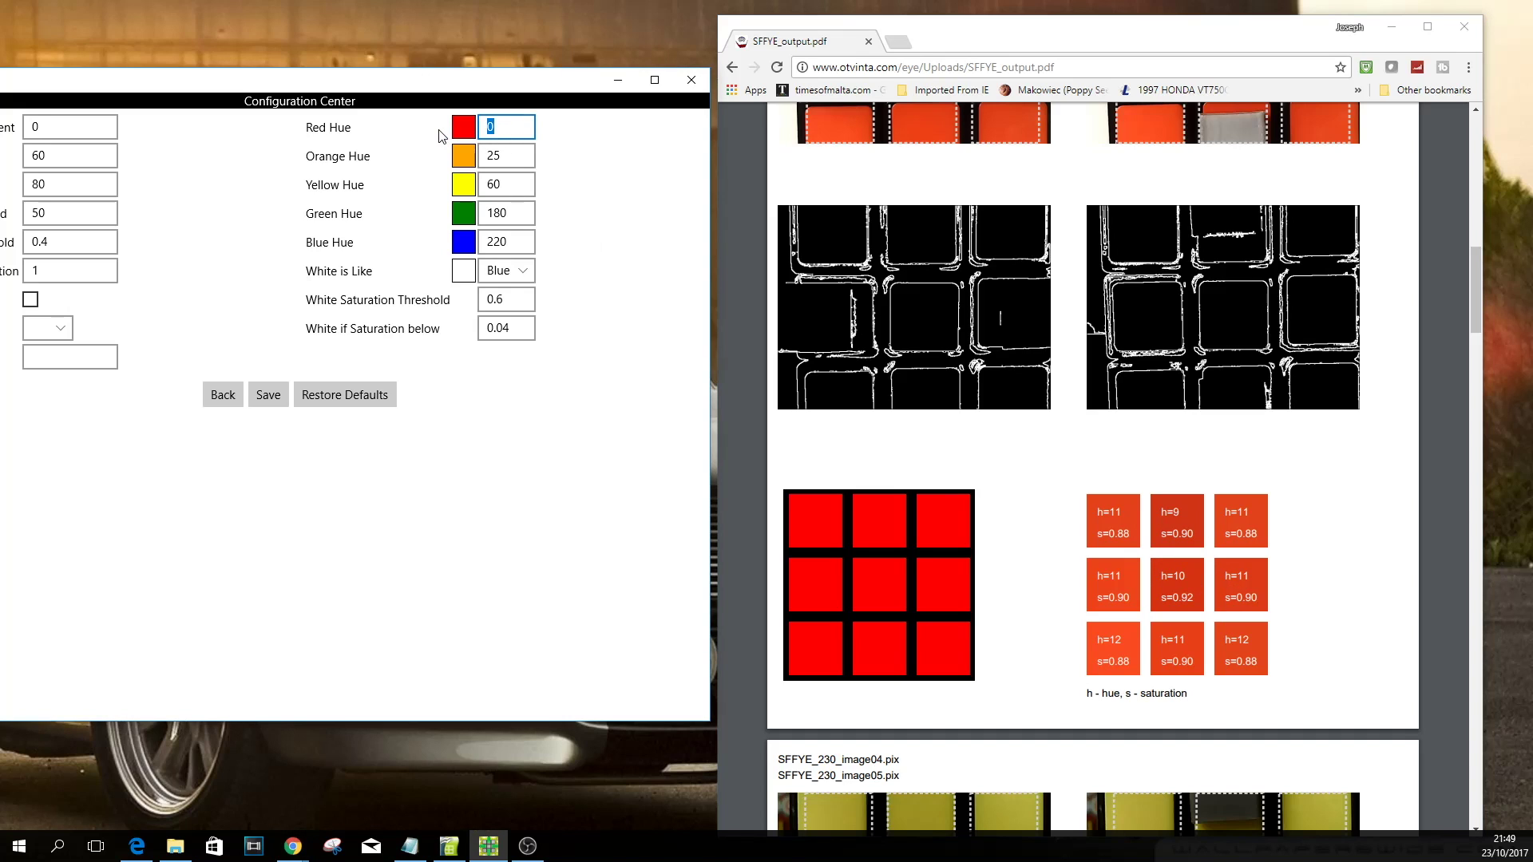
text(10)
click(1213, 291)
Check the yellow face's hue readings and set Yellow Hue to 54
scroll(1212, 291, down, 9)
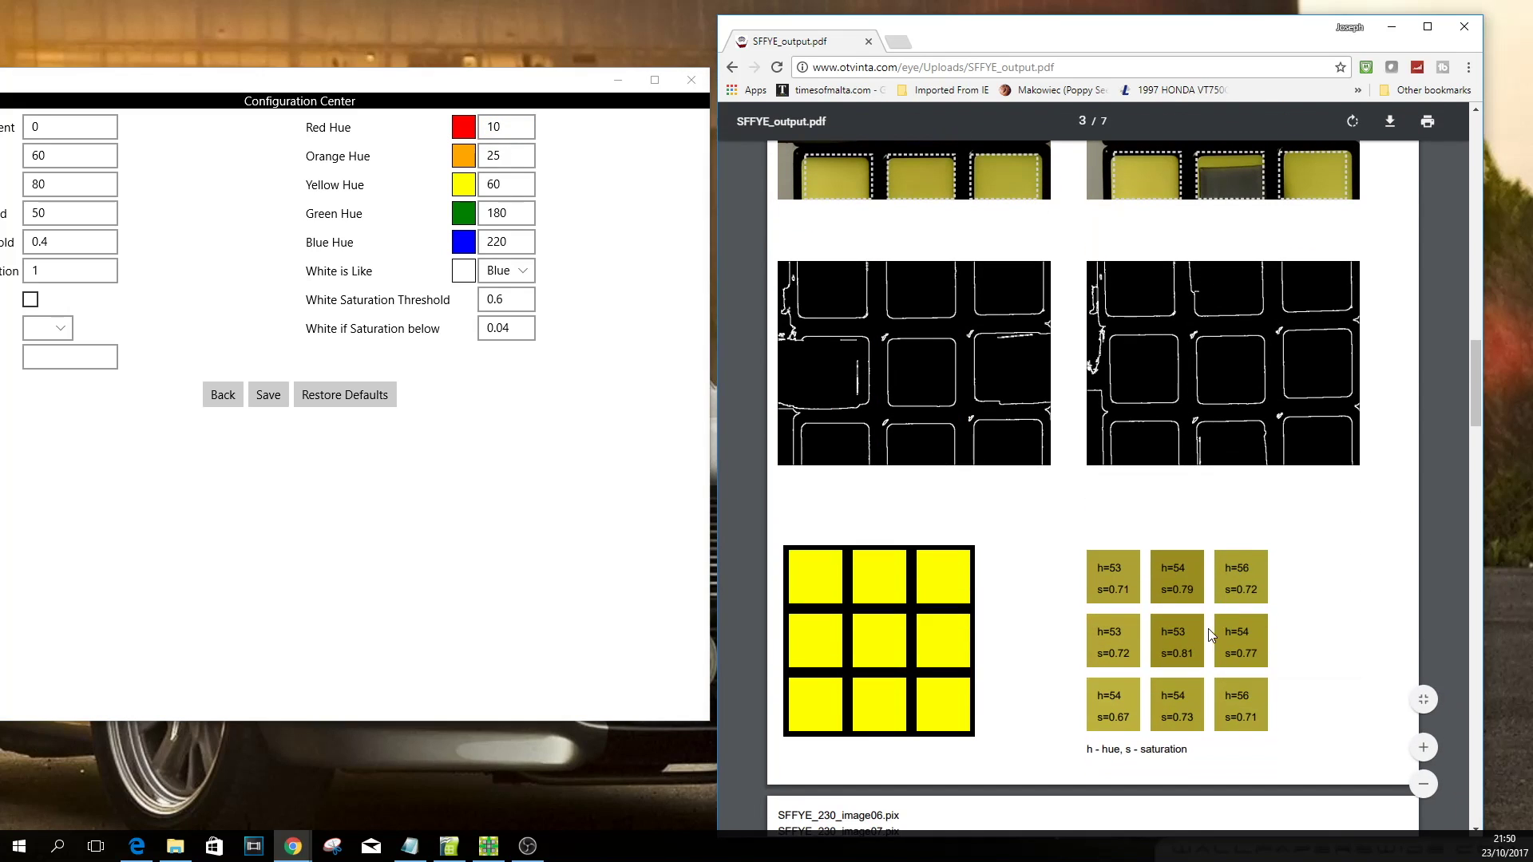
drag(1100, 568, 1257, 568)
click(1113, 627)
double_click(501, 184)
text(54)
scroll(1097, 421, down, 9)
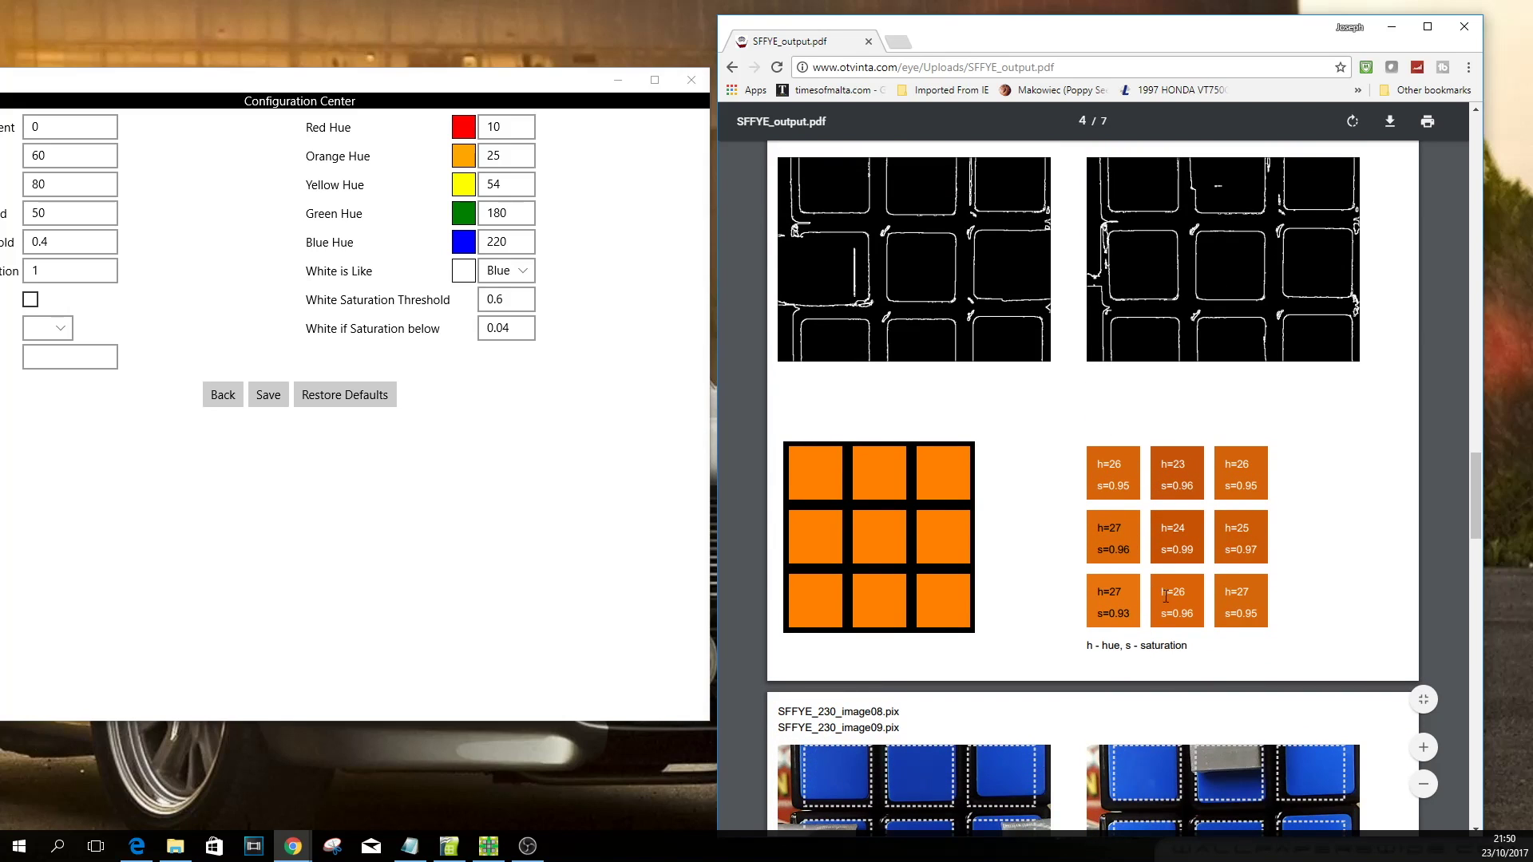
Leave Orange Hue at 25 and set Blue Hue to 223
click(512, 158)
click(1210, 494)
scroll(1188, 523, down, 10)
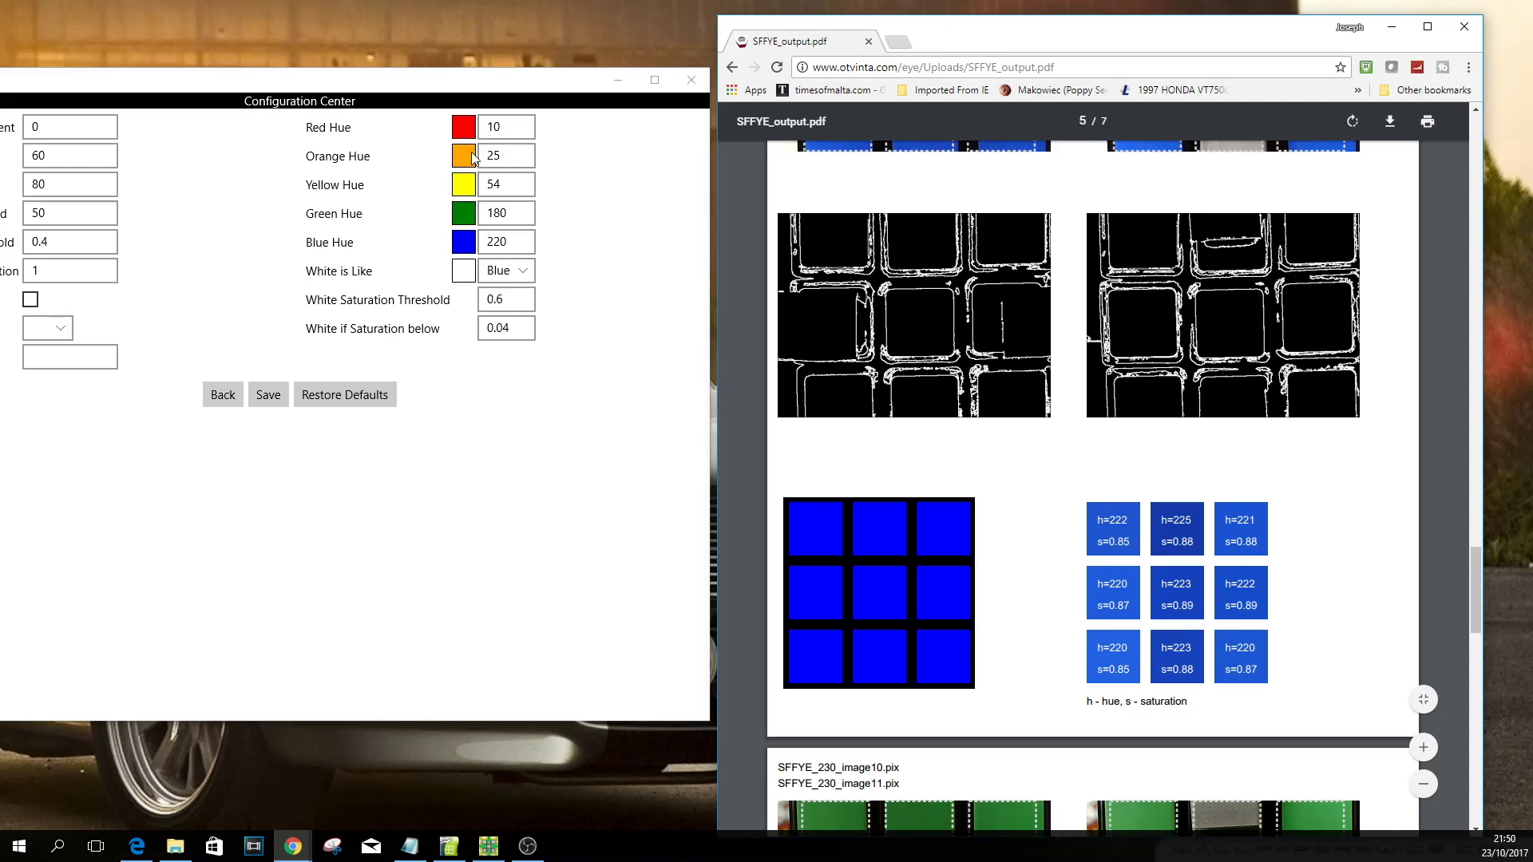
double_click(511, 214)
key(Tab)
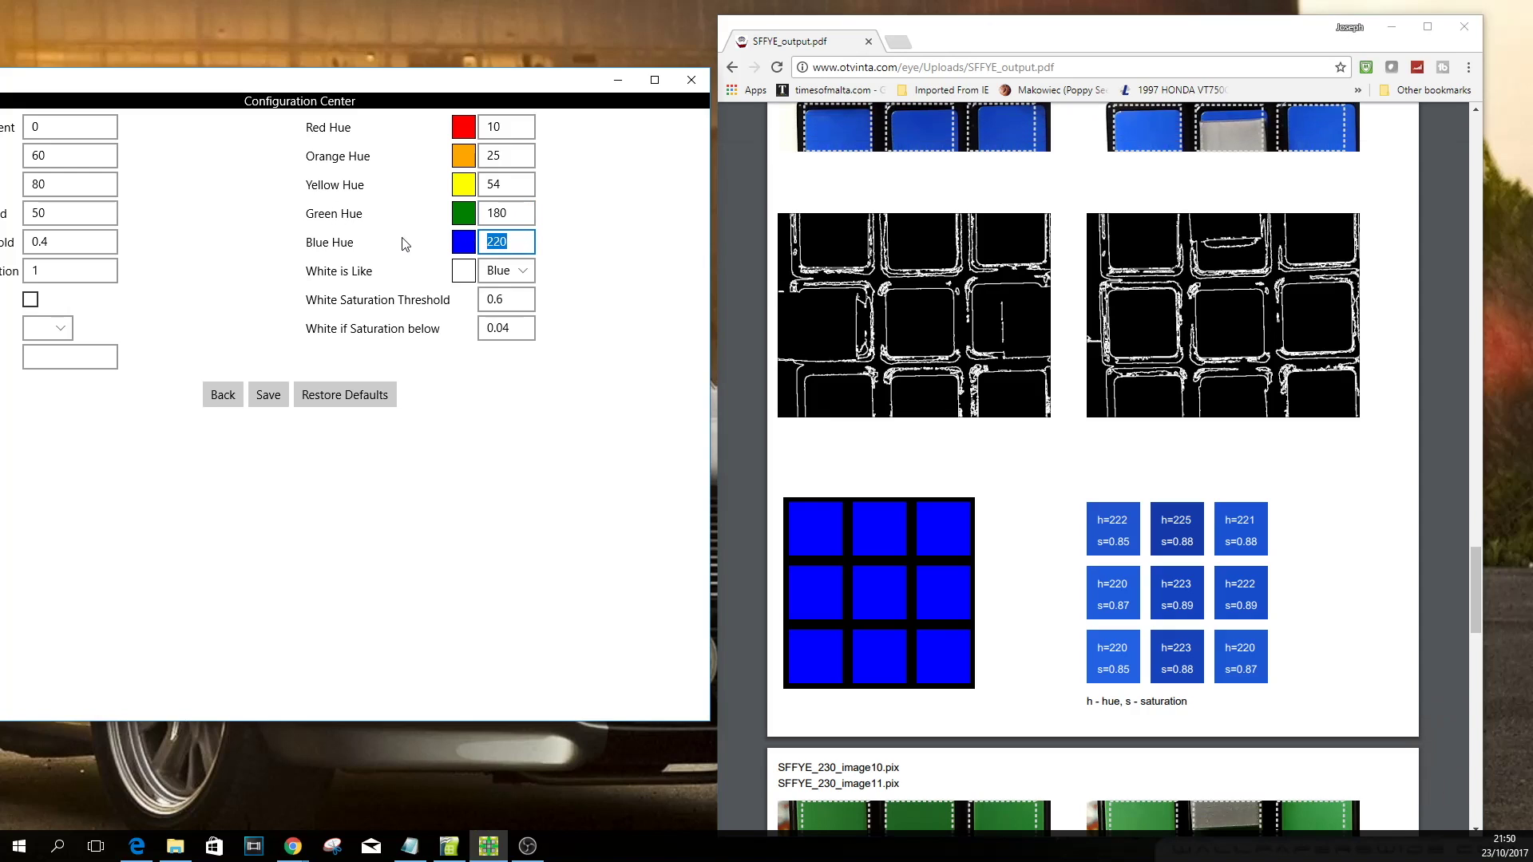
text(223)
click(1166, 584)
Set Green Hue to 125 to match the green face's measured hues of 121–127
scroll(1166, 583, down, 9)
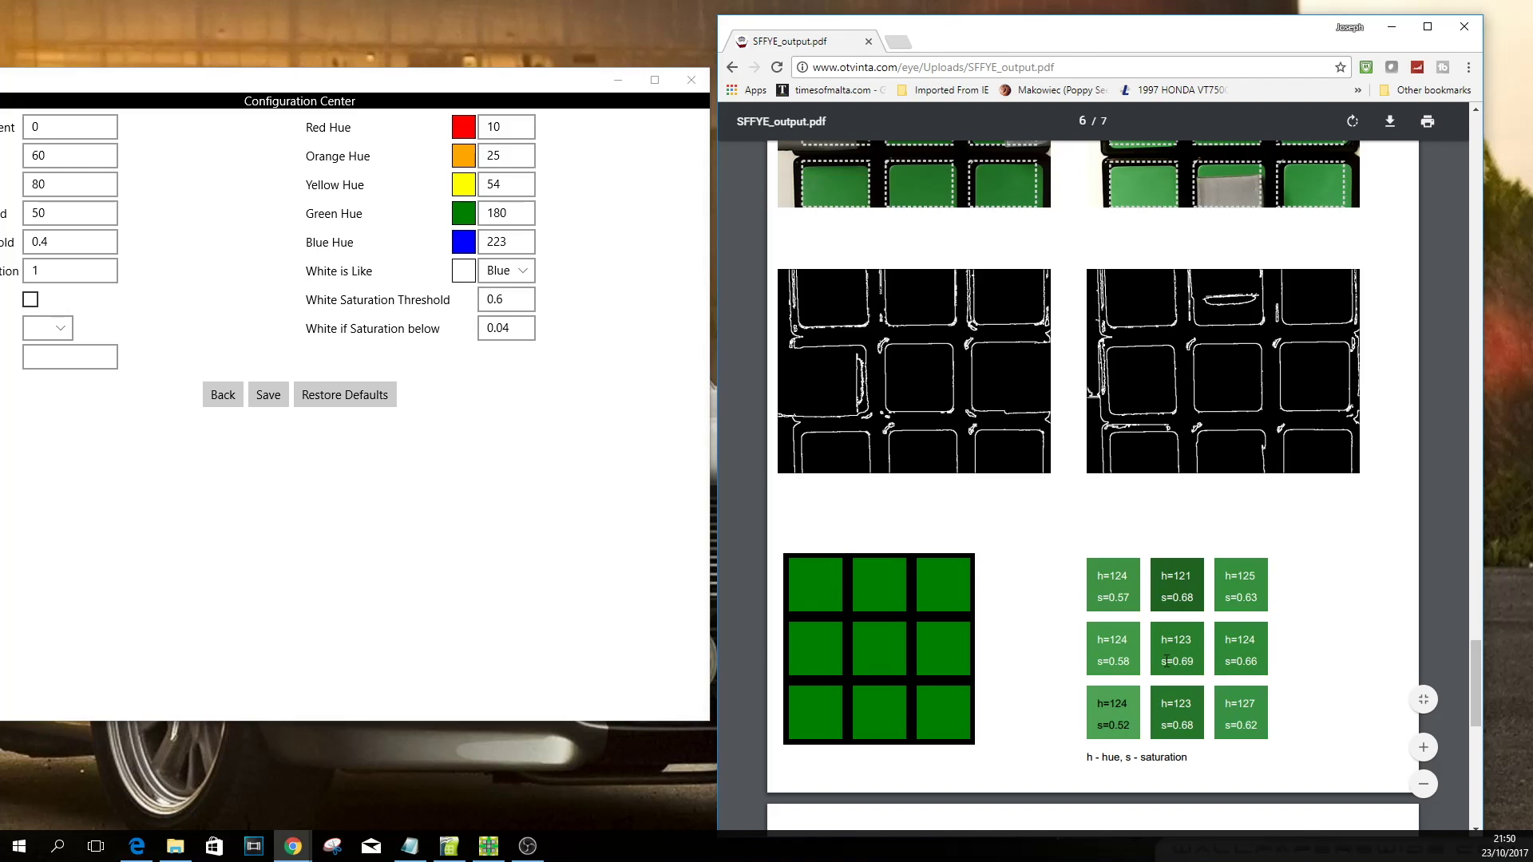
double_click(511, 214)
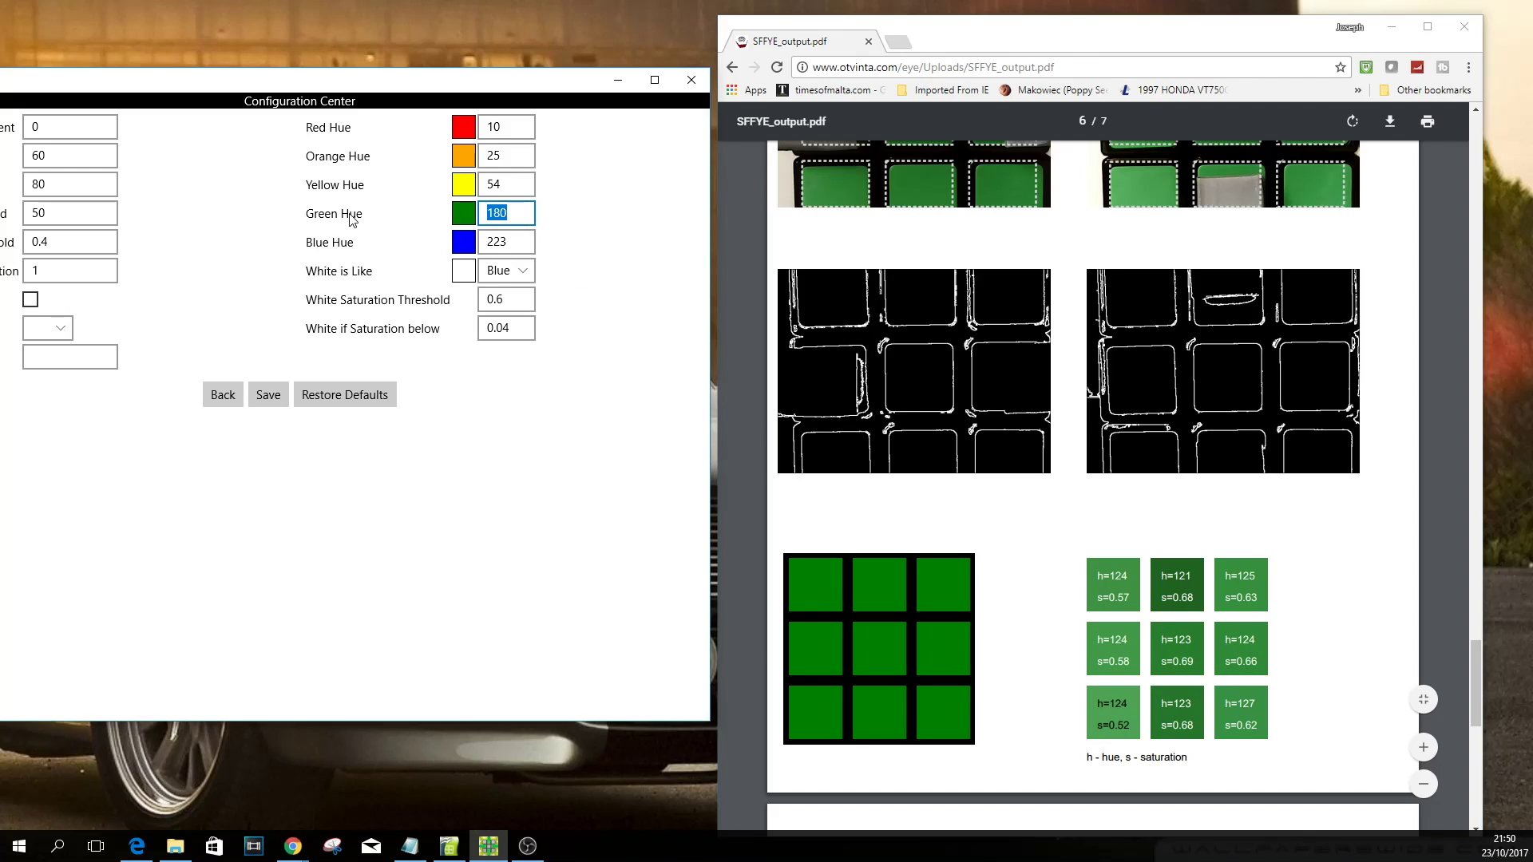
text(125)
click(1290, 559)
scroll(1291, 561, down, 5)
scroll(1291, 560, up, 5)
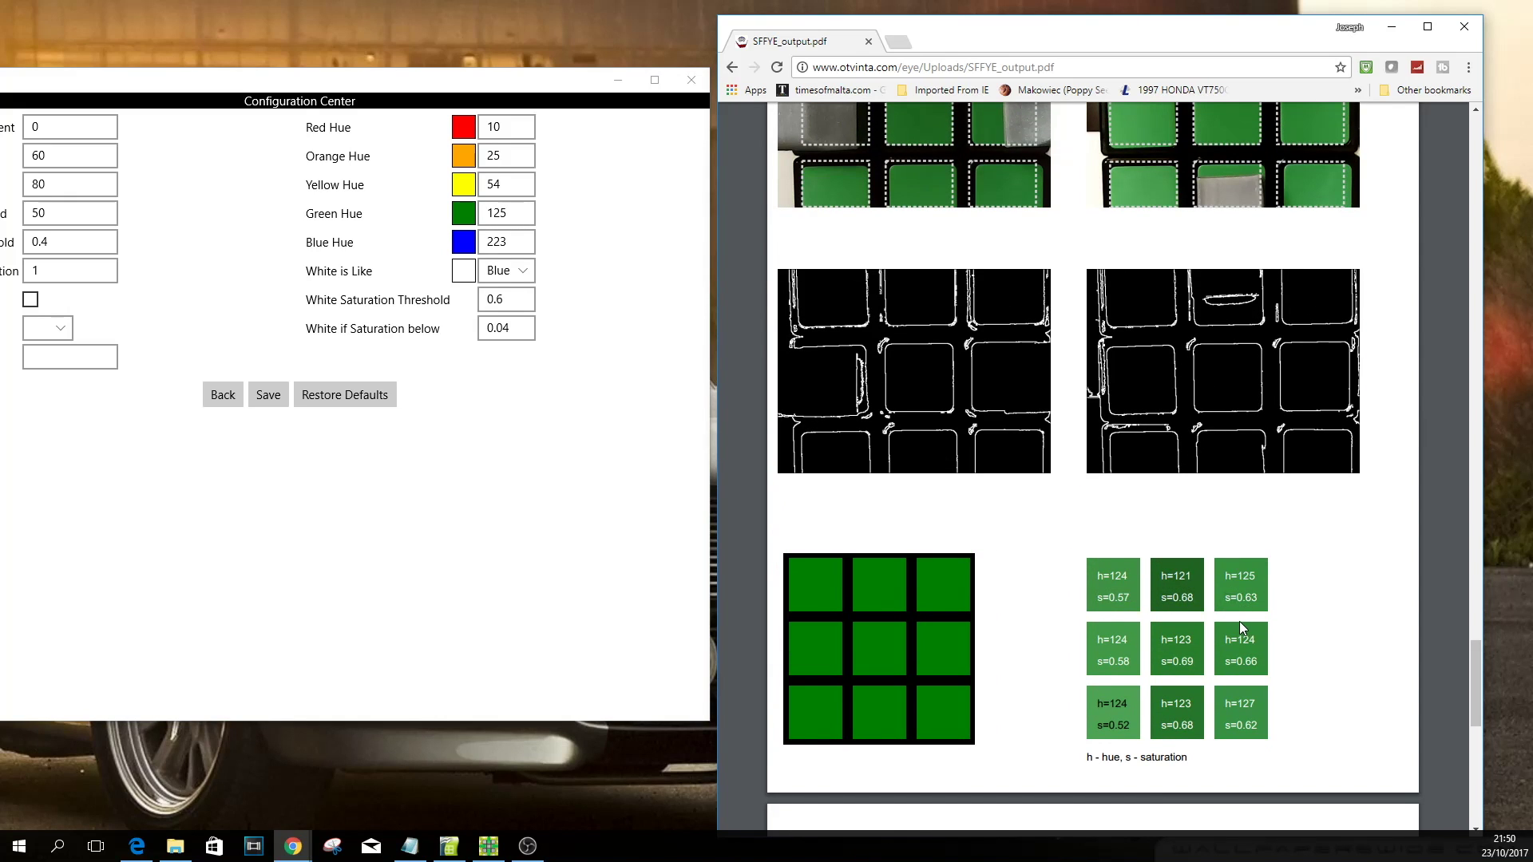
scroll(1265, 648, up, 5)
scroll(1265, 648, up, 20)
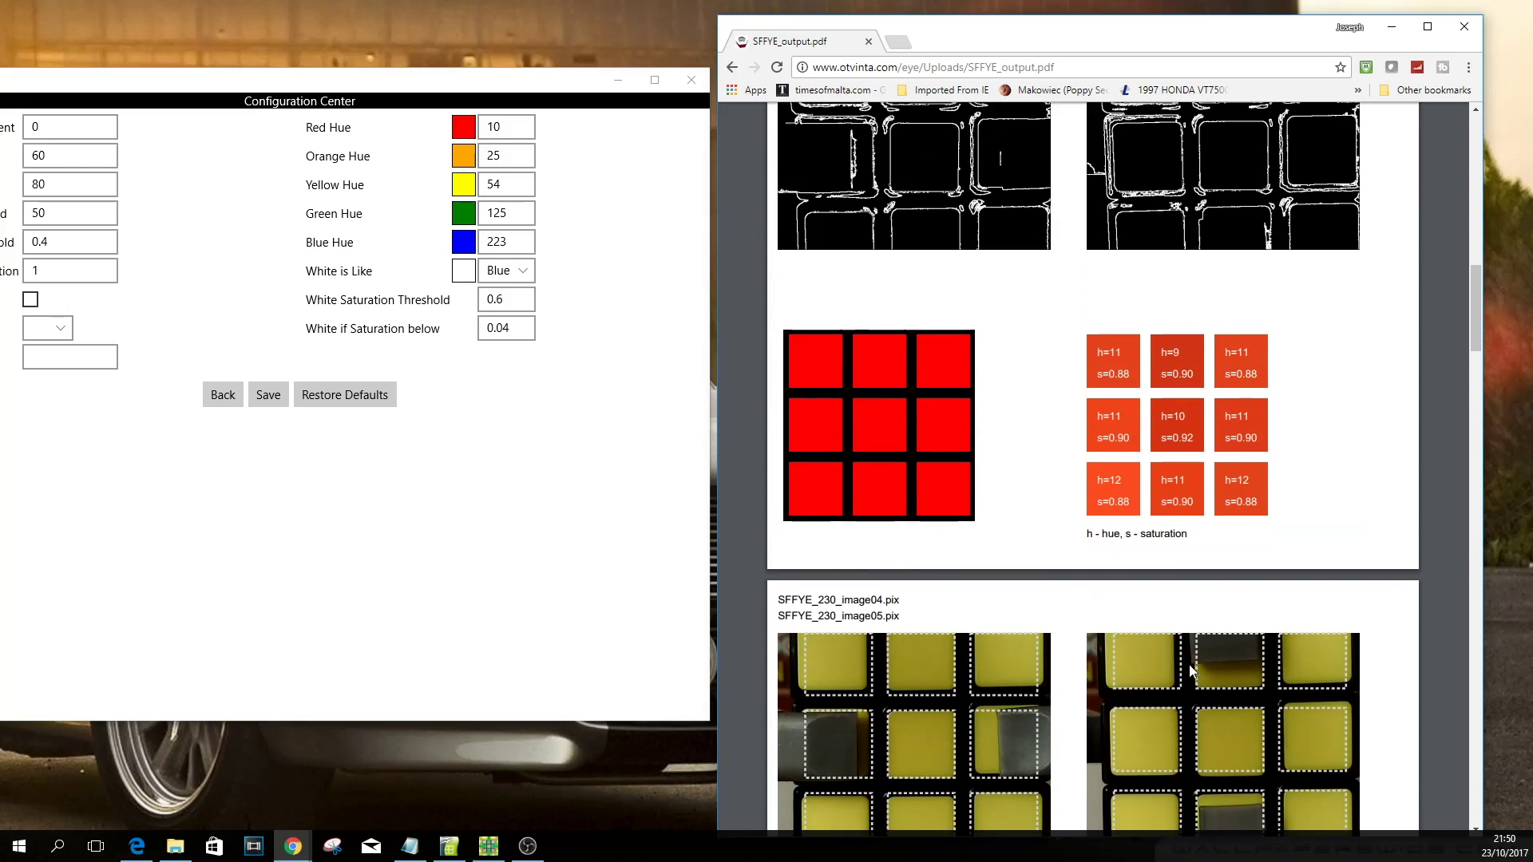
scroll(1200, 665, up, 5)
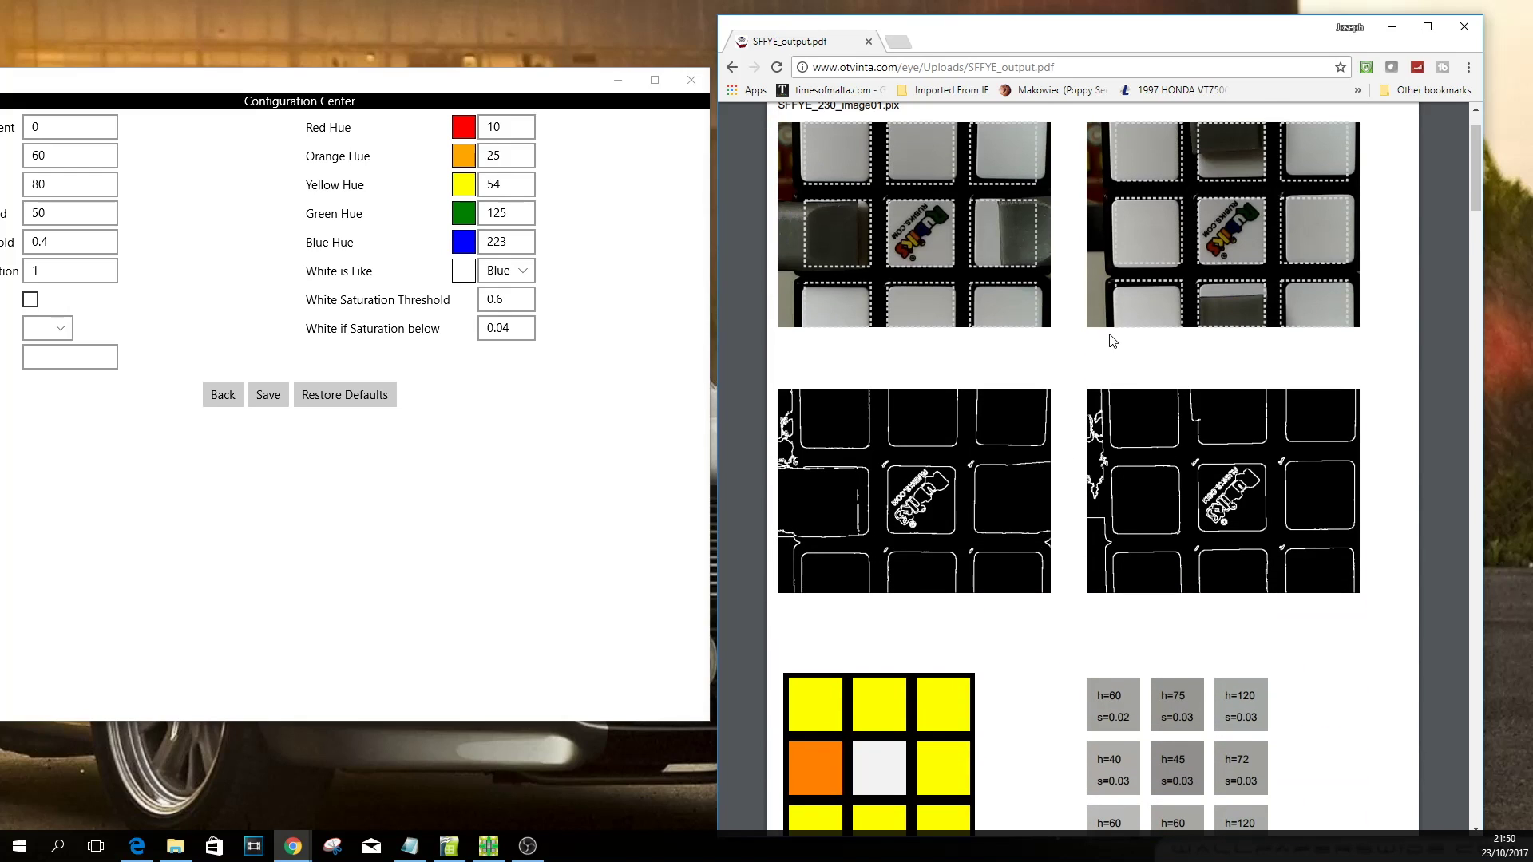
scroll(1111, 403, down, 2)
scroll(1110, 403, down, 6)
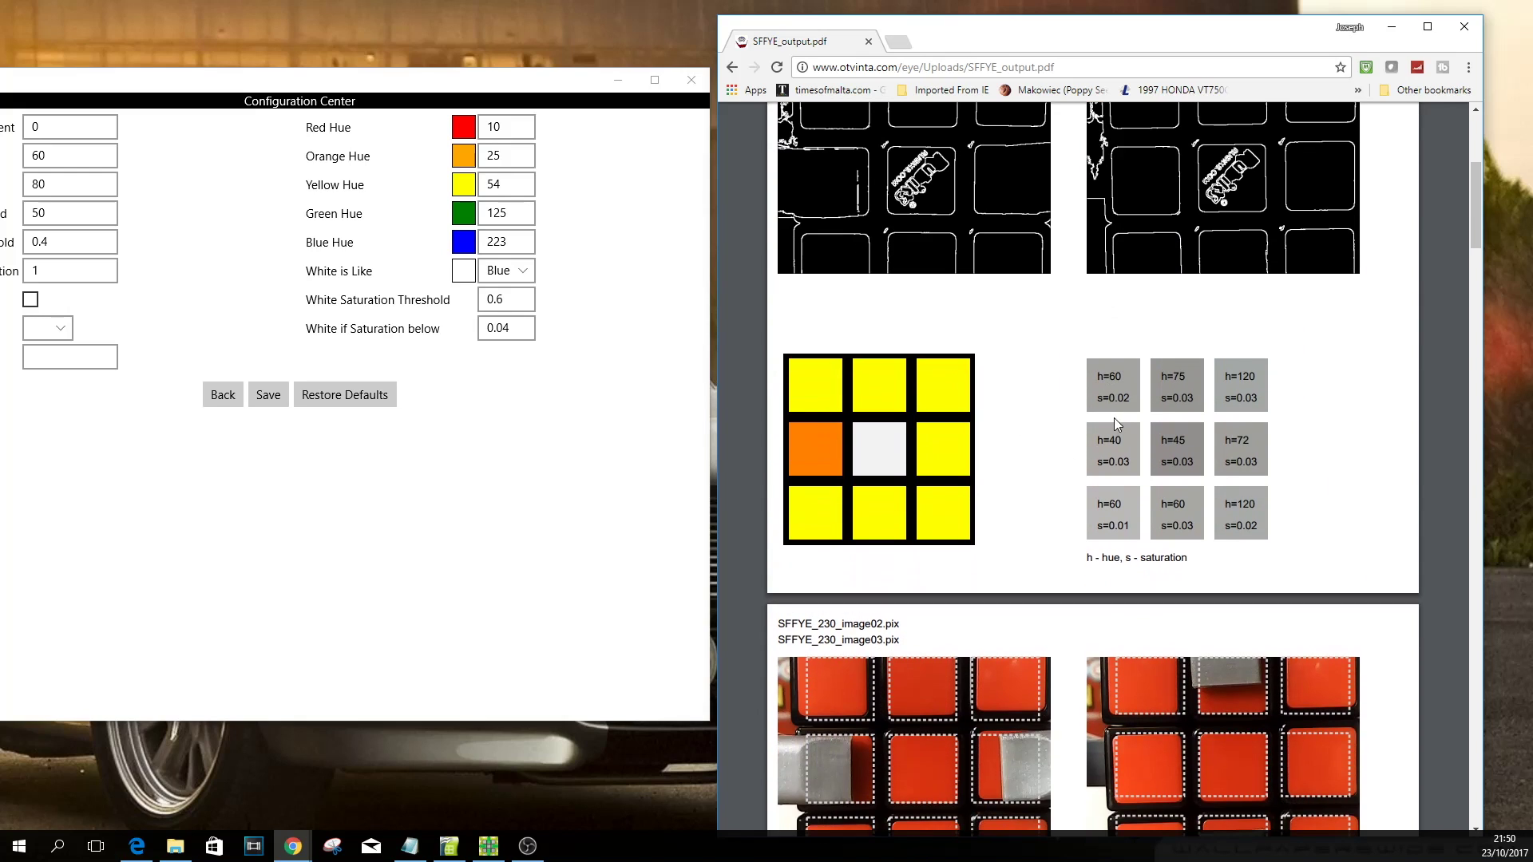
scroll(1122, 432, down, 6)
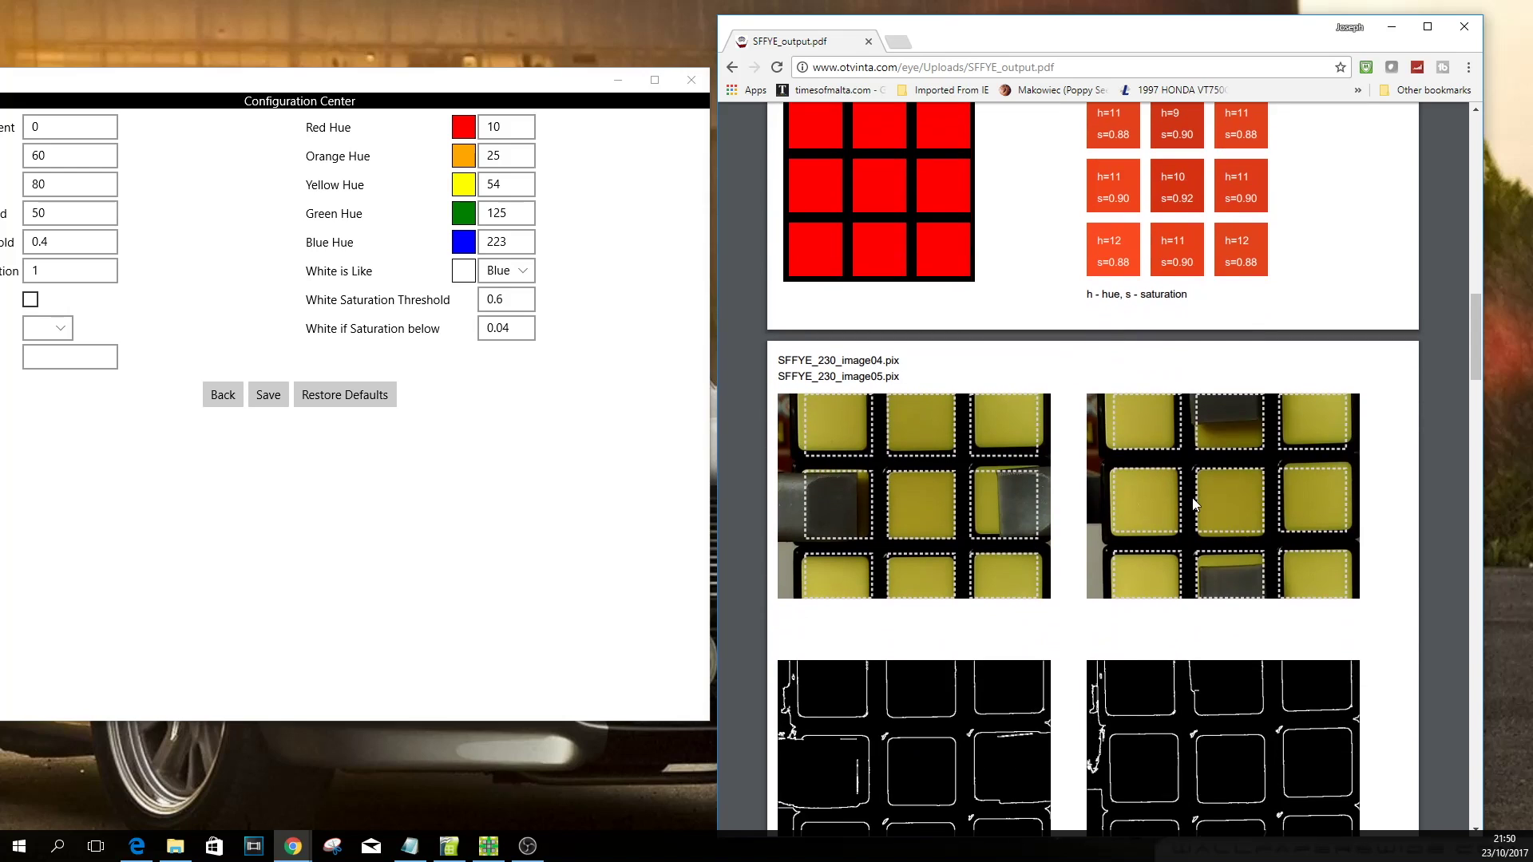
Save hues Red 10, Orange 25, Yellow 54, Green 125, Blue 223 and white cutoff 0.04
click(275, 400)
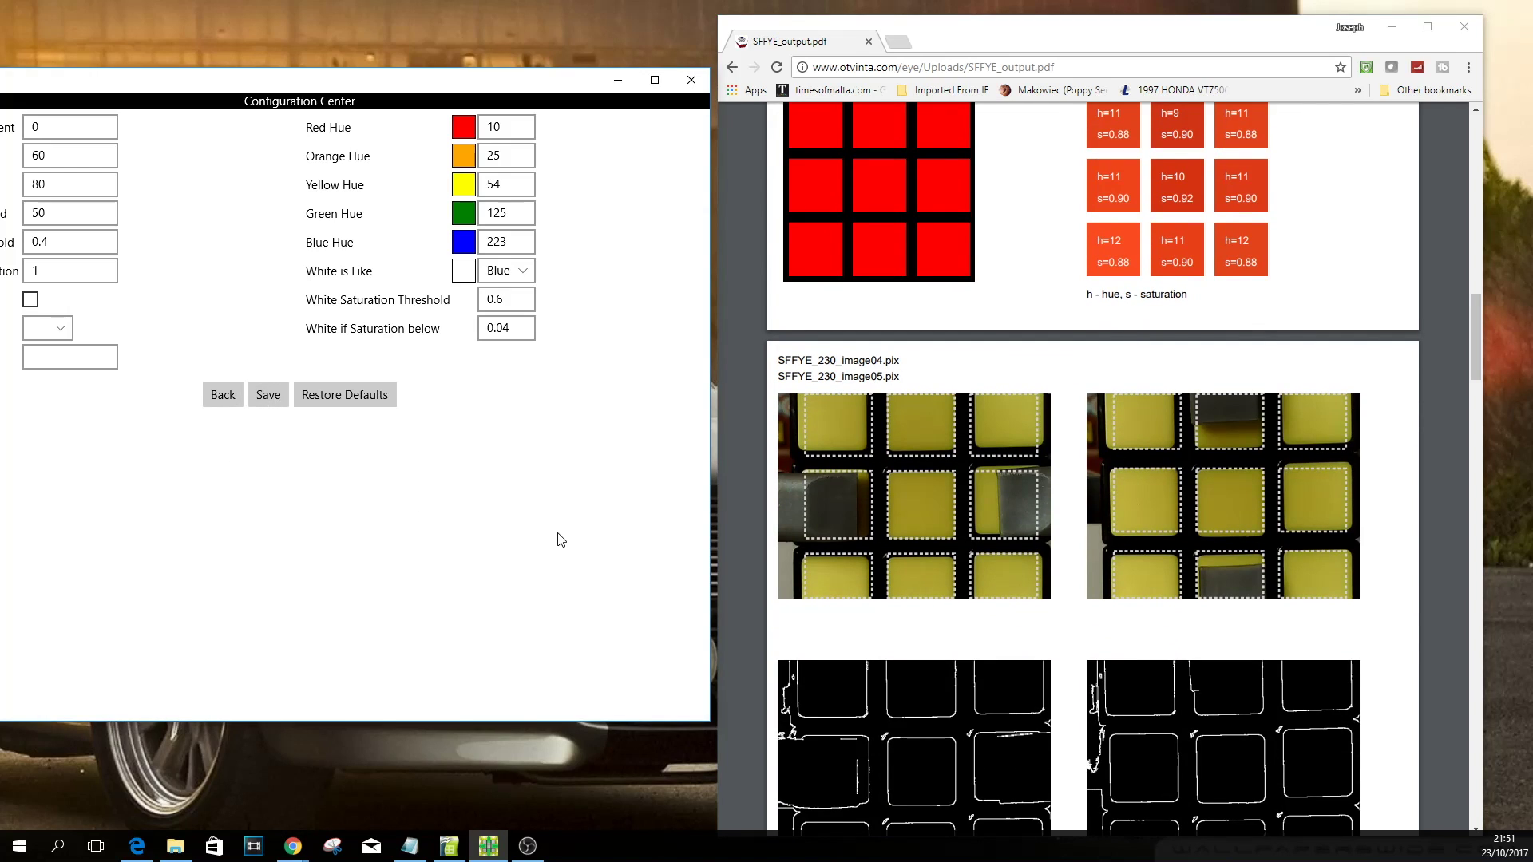